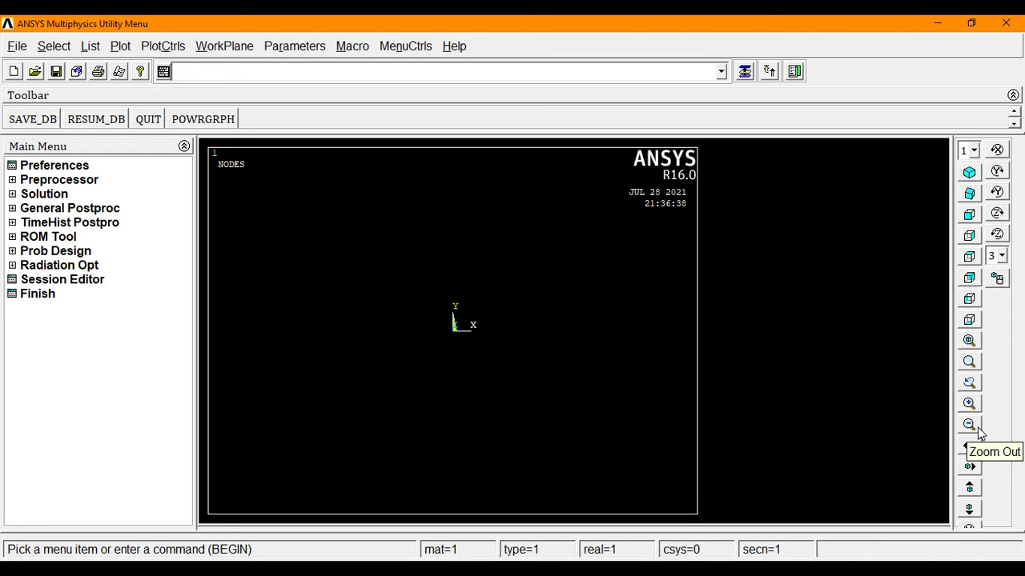
Clear the current database and start a new one, confirming the /CLEAR command.
{"action": "left_click", "coordinate": [16, 48]}
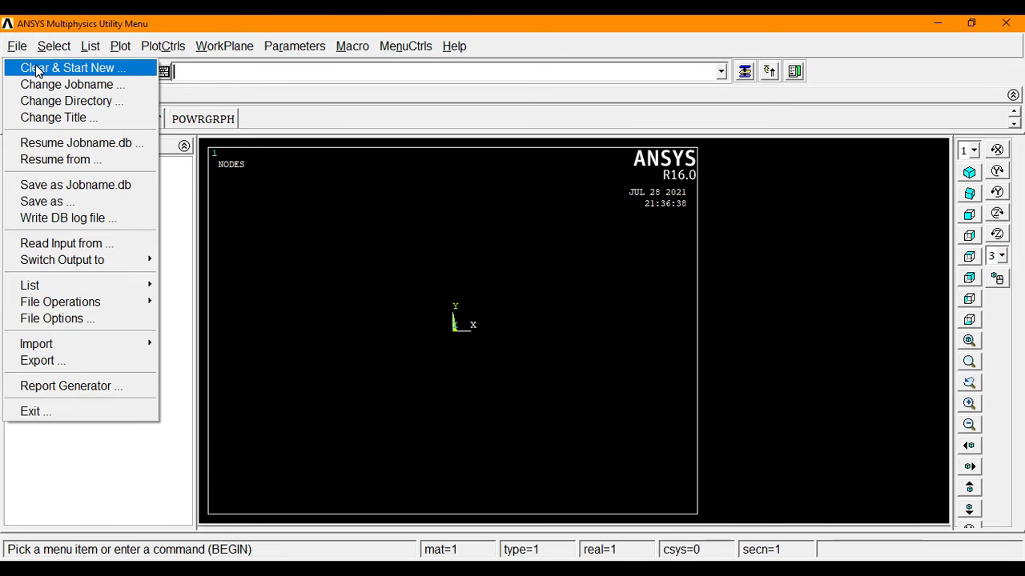
{"action": "left_click", "coordinate": [38, 72]}
{"action": "left_click", "coordinate": [616, 313]}
{"action": "left_click", "coordinate": [407, 365]}
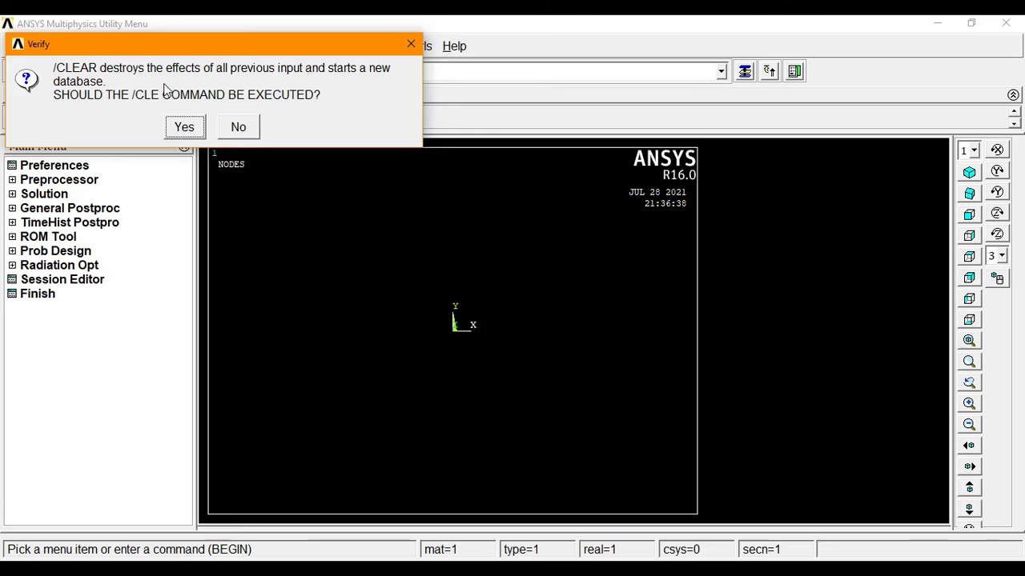
{"action": "left_click", "coordinate": [184, 127]}
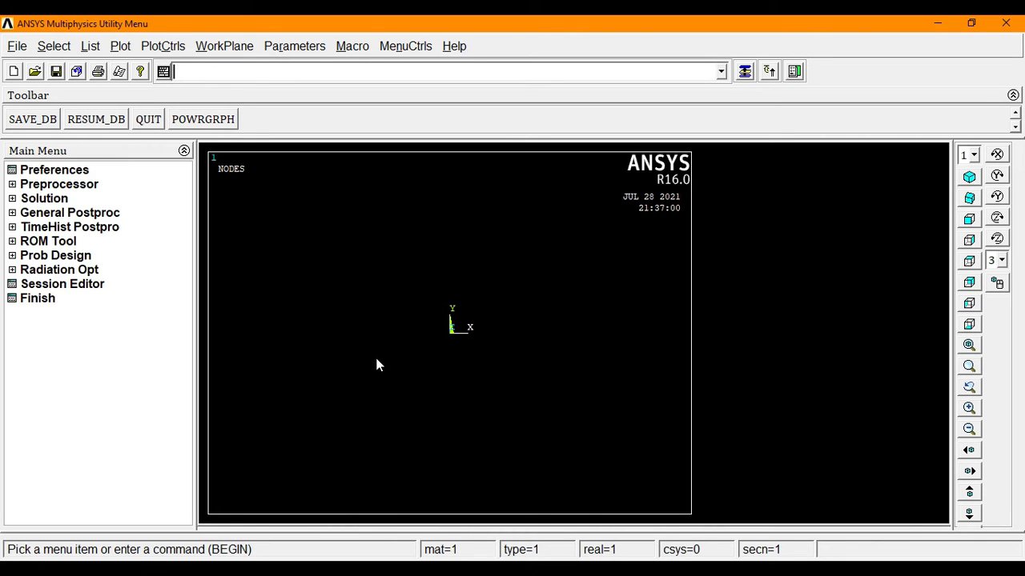
Change the analysis title to "Plane Stress Problem" and fit the graphics view so the title is redrawn.
{"action": "left_click", "coordinate": [22, 46]}
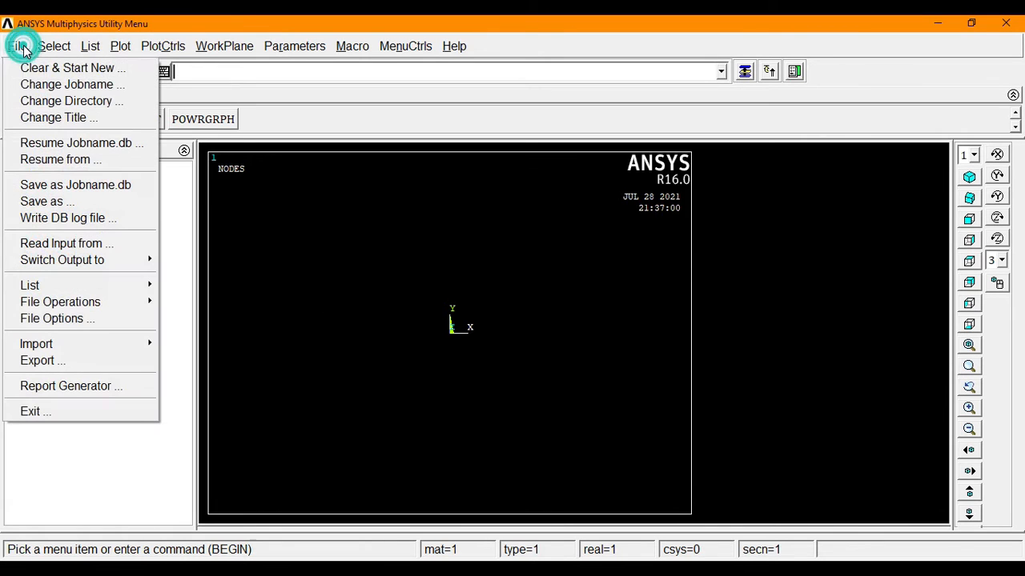
{"action": "left_click", "coordinate": [54, 118]}
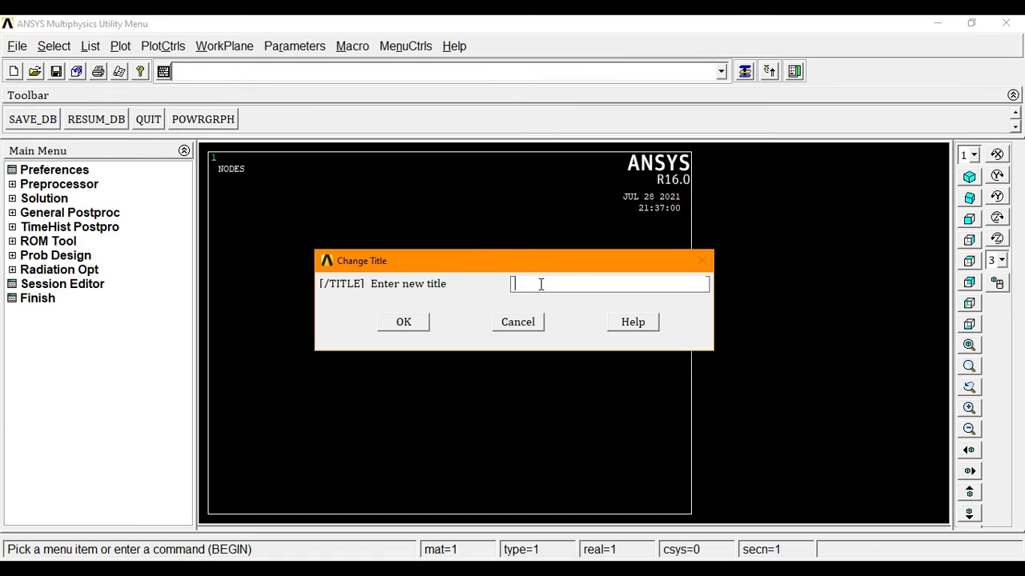
{"action": "type", "text": "Plane Stress"}
{"action": "left_click", "coordinate": [422, 323]}
{"action": "right_click", "coordinate": [316, 271]}
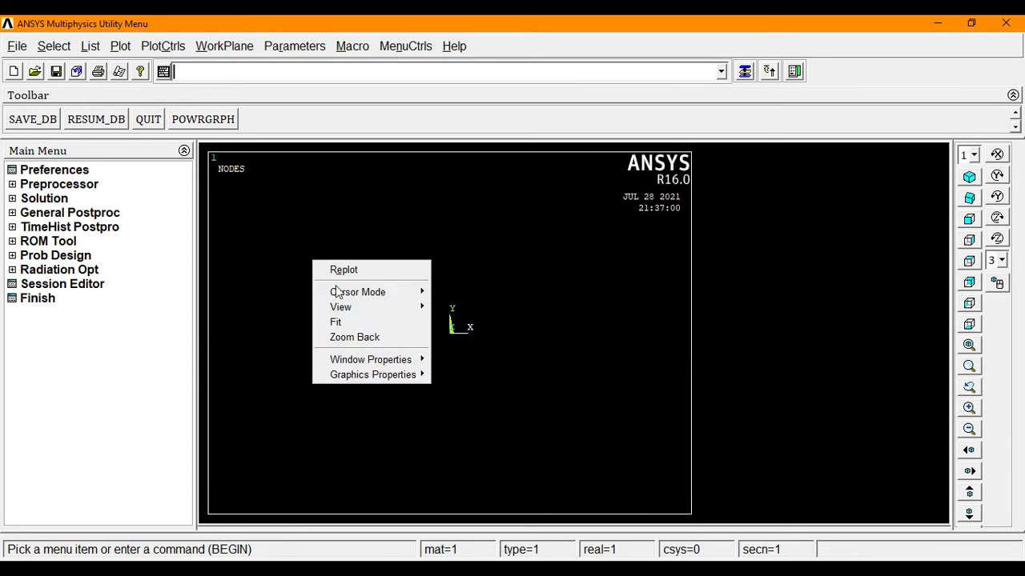
{"action": "left_click", "coordinate": [344, 323]}
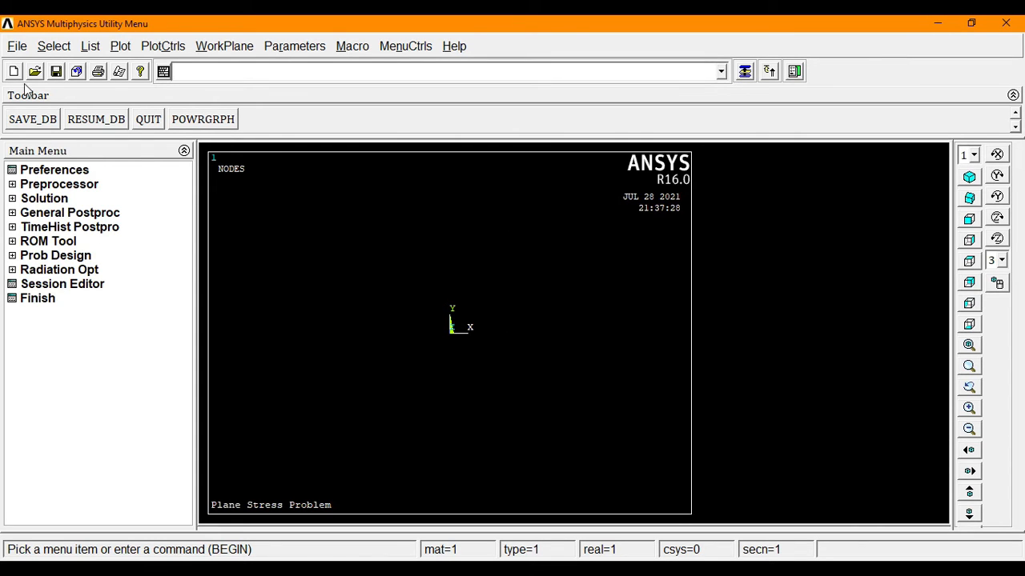
Save the database as a .db file in the root directory of the d: drive.
{"action": "left_click", "coordinate": [17, 45]}
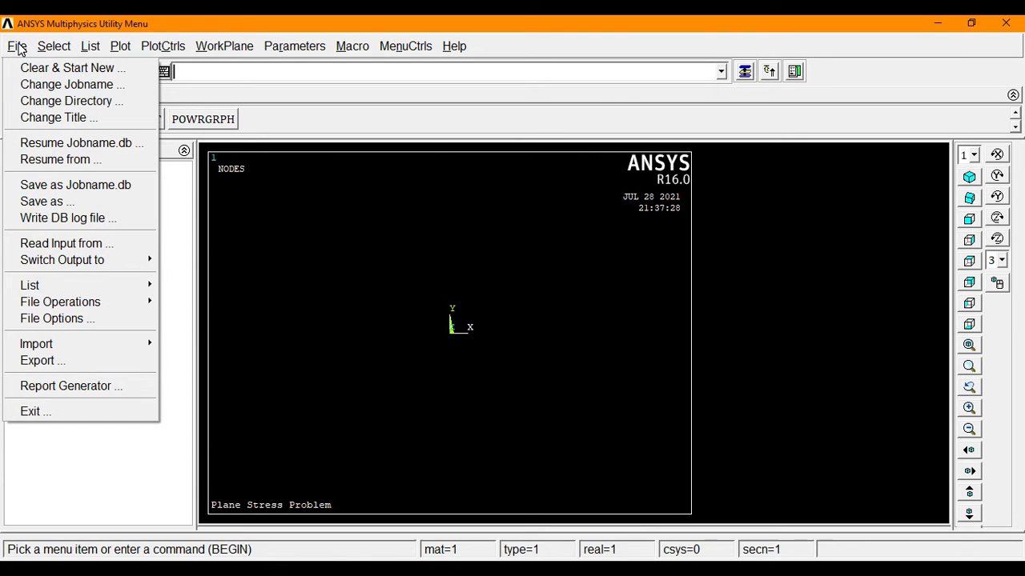
{"action": "left_click", "coordinate": [52, 201]}
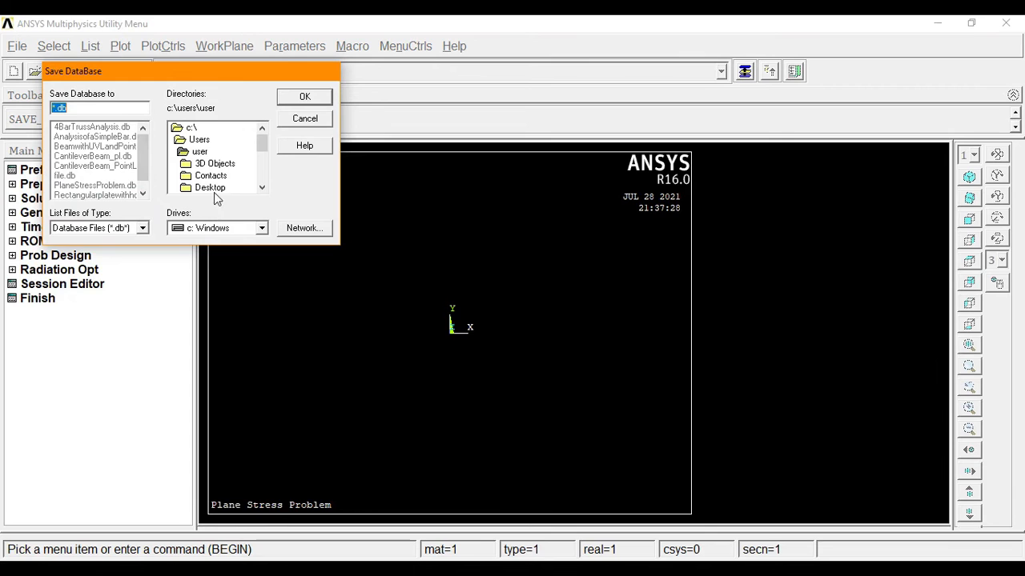
{"action": "left_click", "coordinate": [261, 228]}
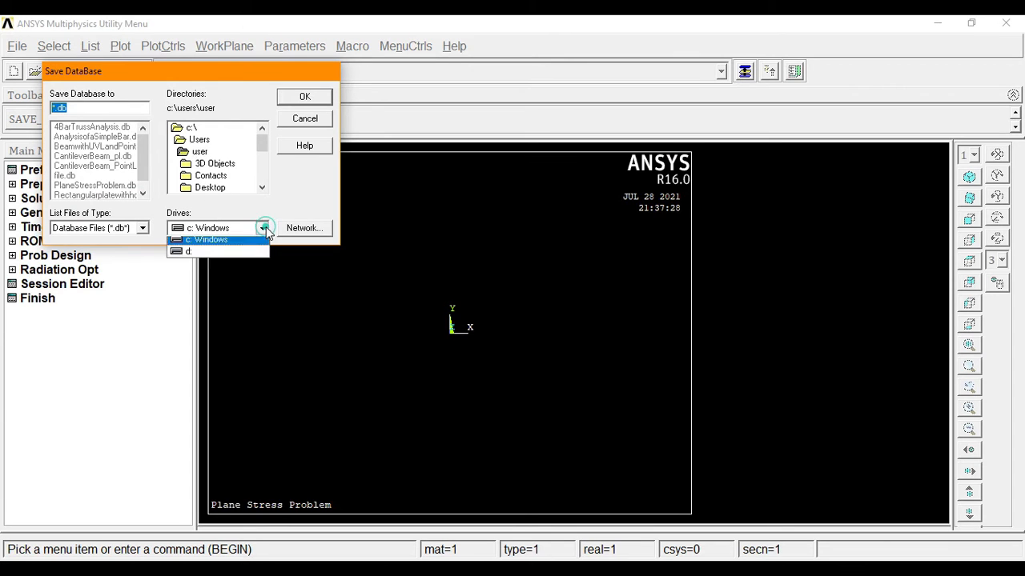
{"action": "left_click", "coordinate": [231, 253]}
{"action": "left_click", "coordinate": [57, 108]}
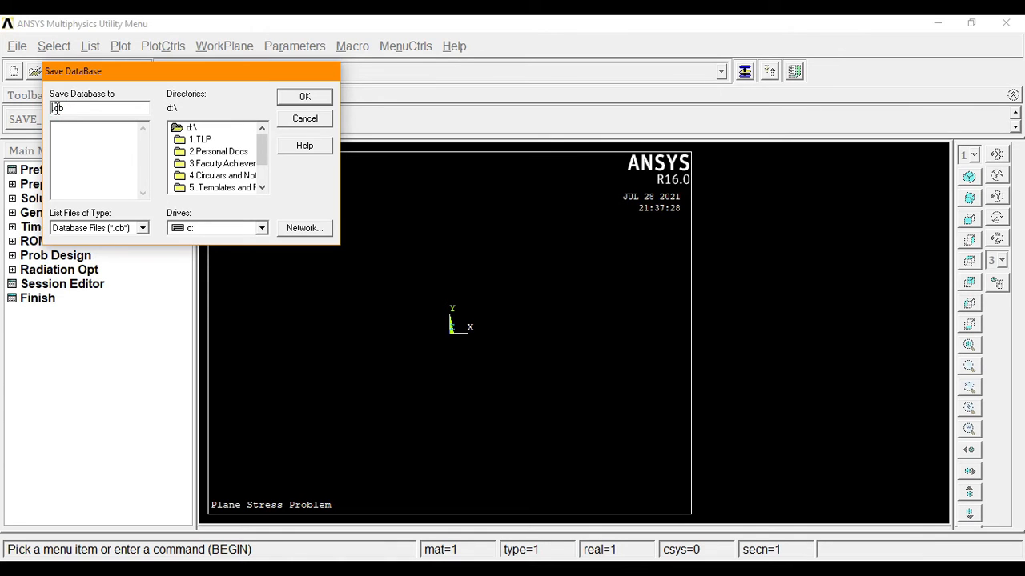
{"action": "key", "text": "Return"}
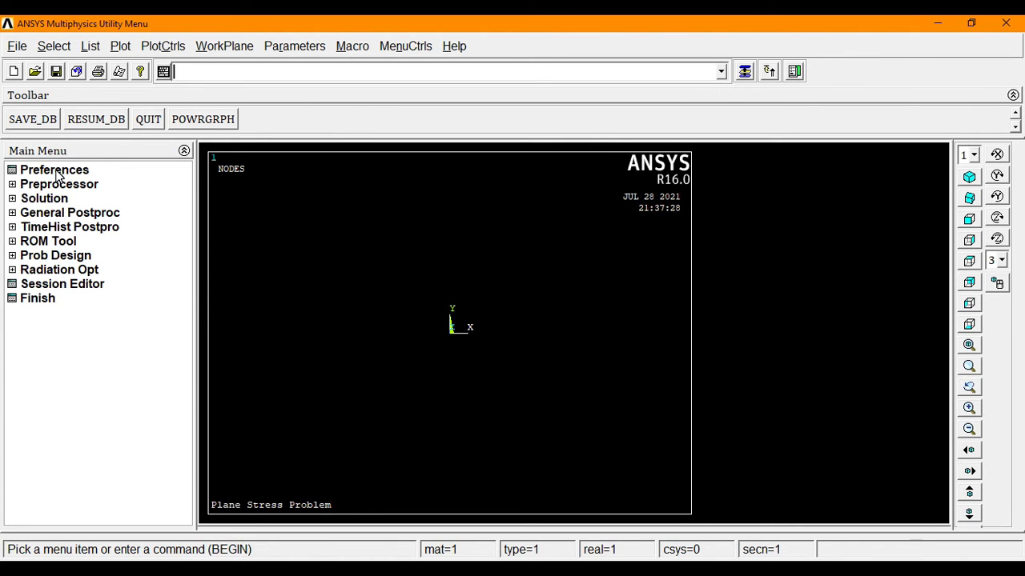
Set the GUI filtering preferences to show only the Structural discipline, keeping the h-Method option.
{"action": "left_click", "coordinate": [56, 171]}
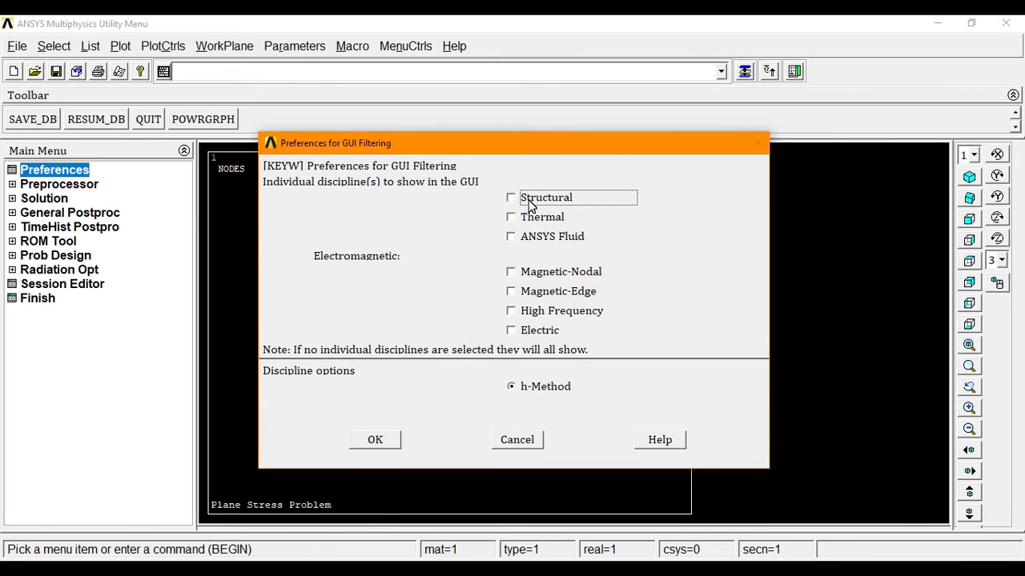
{"action": "left_click", "coordinate": [530, 205]}
{"action": "left_click", "coordinate": [396, 436]}
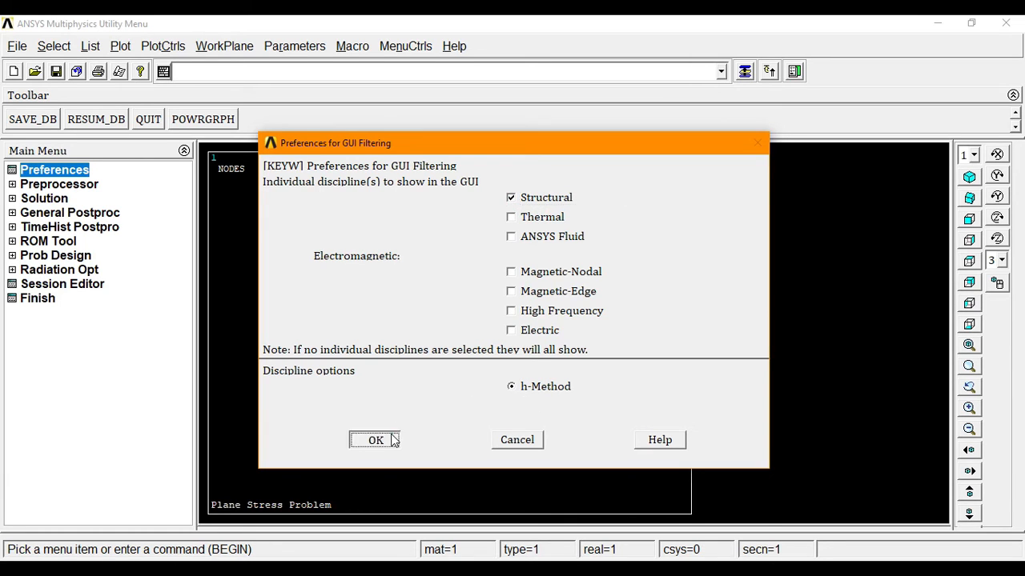
Add the structural Solid element Quad 4 node 182 as element type 1.
{"action": "left_click", "coordinate": [56, 185]}
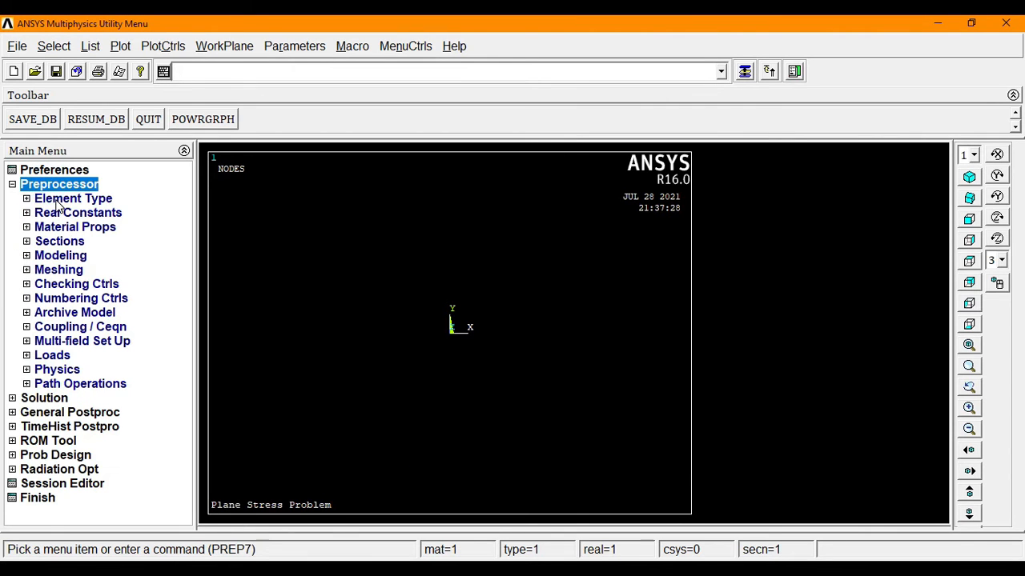
{"action": "left_click", "coordinate": [58, 200]}
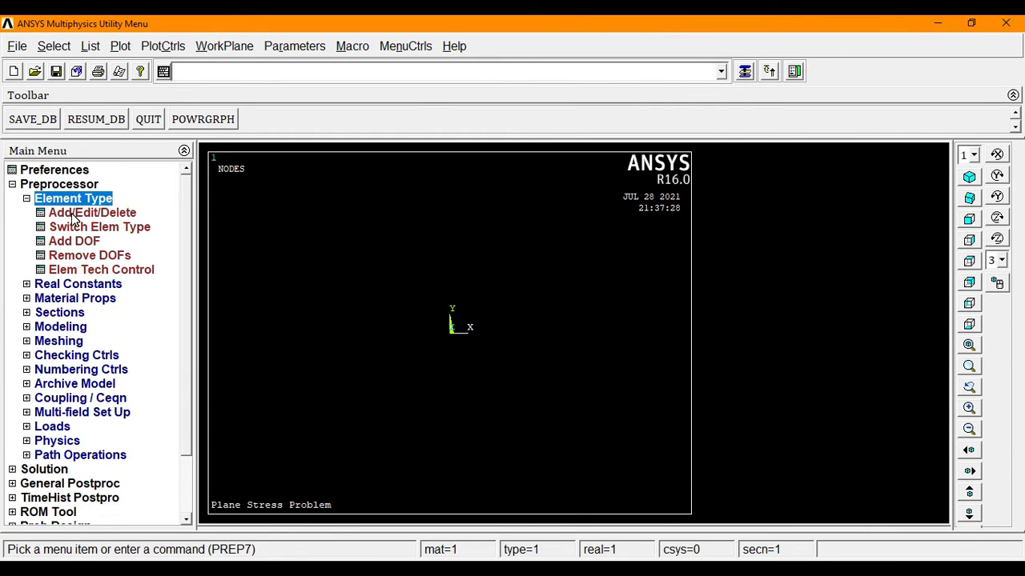
{"action": "left_click", "coordinate": [74, 215]}
{"action": "left_click", "coordinate": [131, 414]}
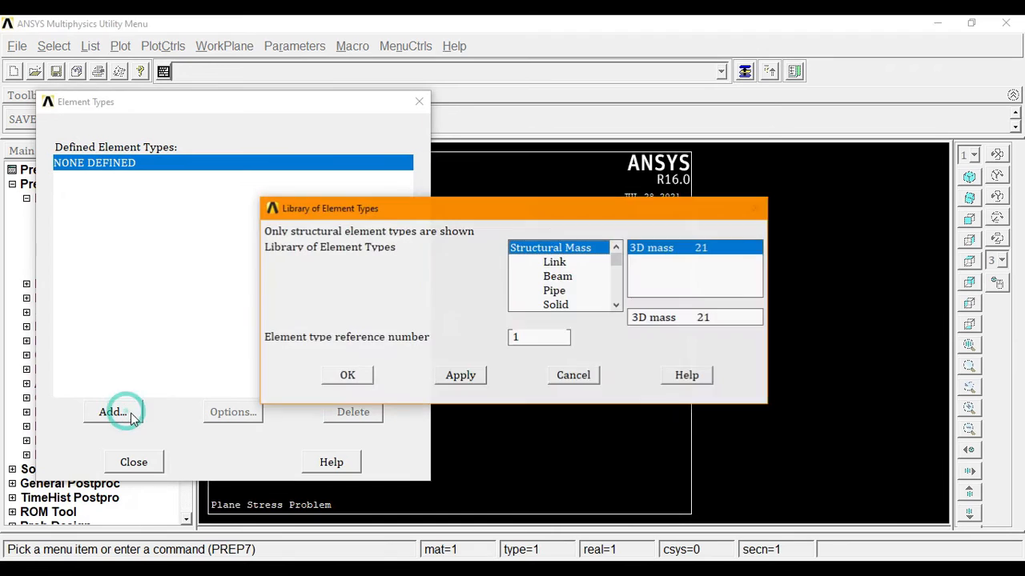
{"action": "left_click", "coordinate": [557, 308]}
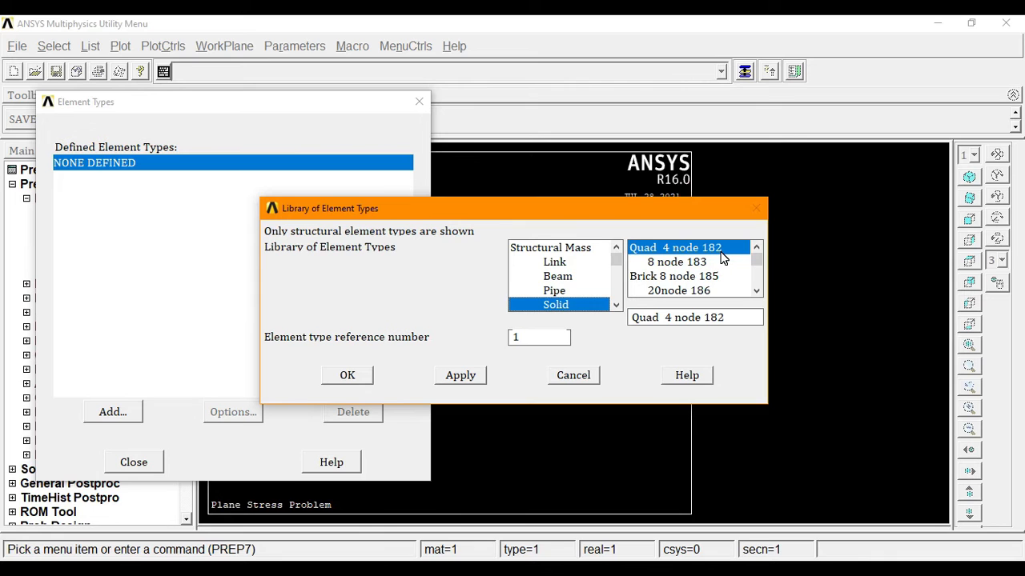
{"action": "left_click", "coordinate": [352, 377]}
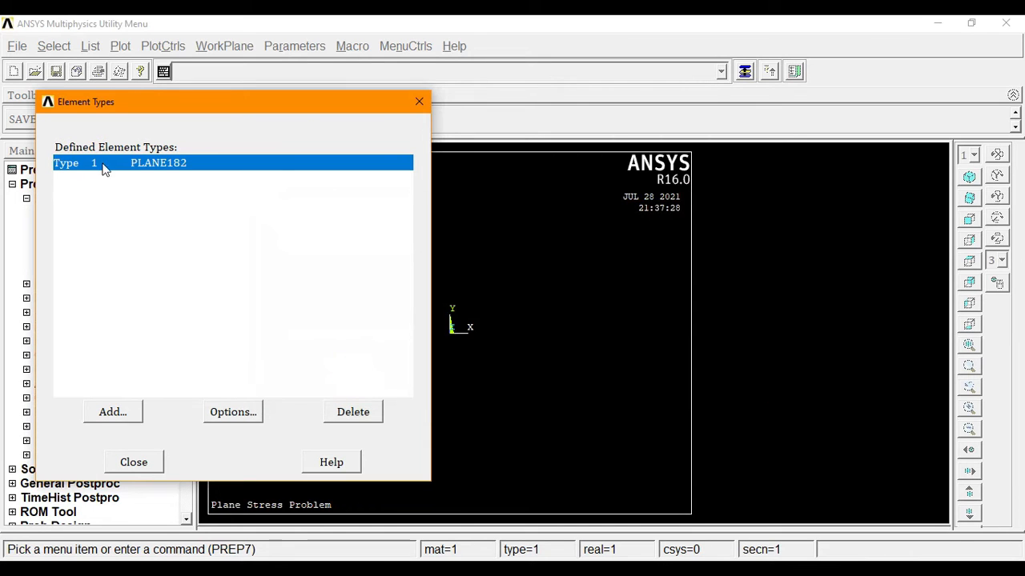
Set the PLANE182 element behavior (K3) to Plane strs w/thk and finish the element type definition.
{"action": "left_click", "coordinate": [232, 412]}
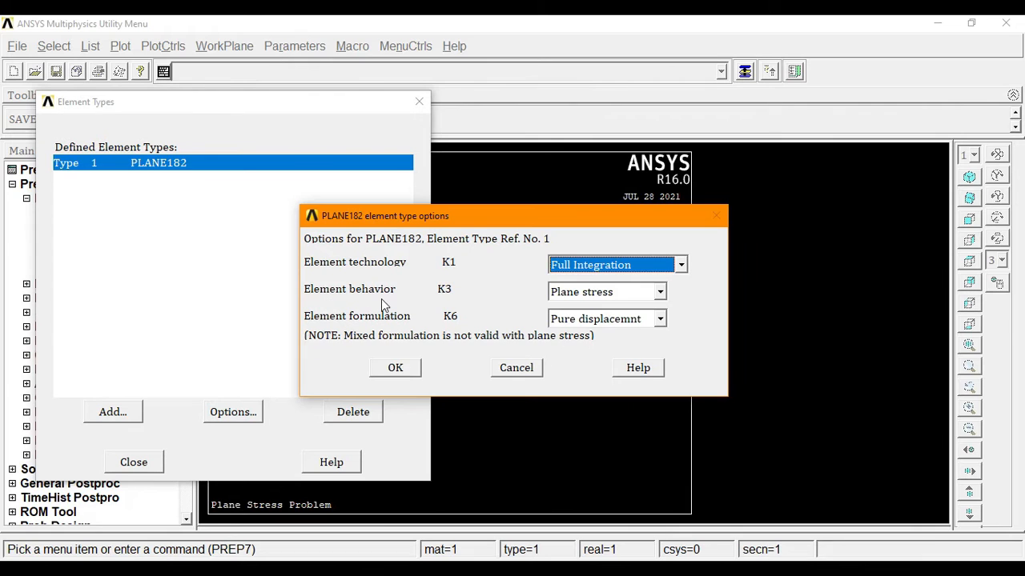
{"action": "left_click", "coordinate": [660, 292]}
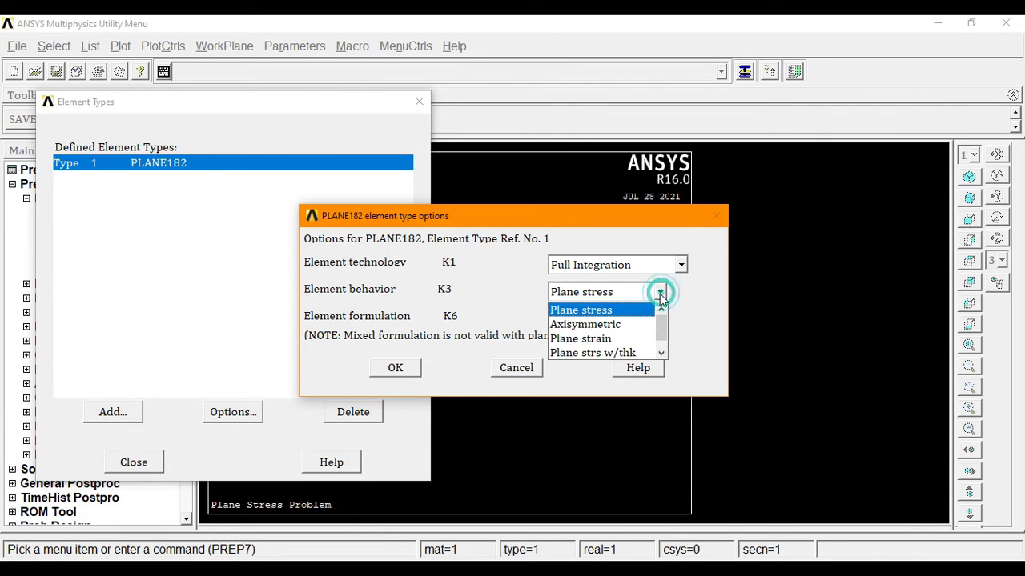
{"action": "left_click", "coordinate": [601, 355]}
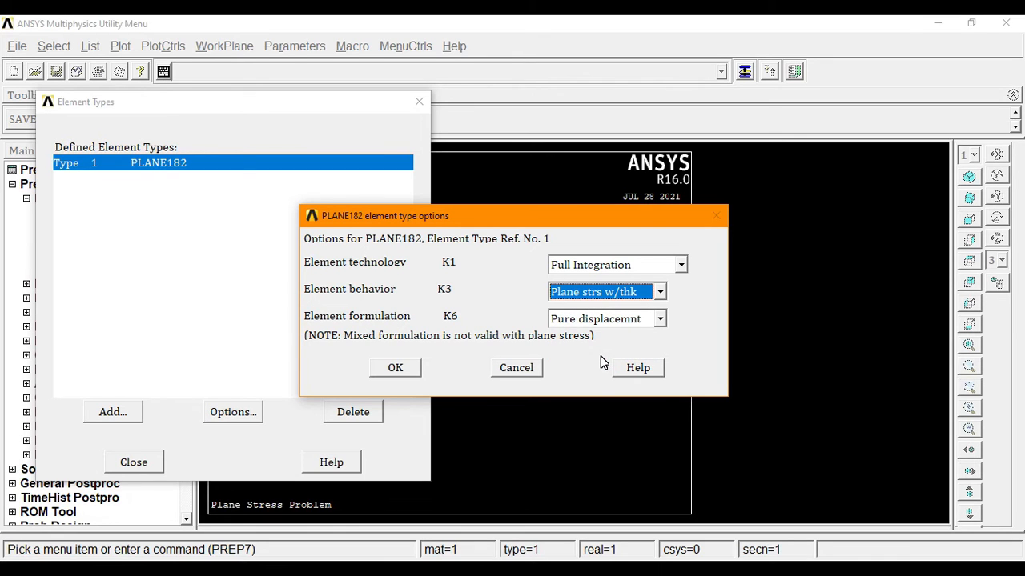
{"action": "left_click", "coordinate": [398, 368]}
{"action": "left_click", "coordinate": [134, 463]}
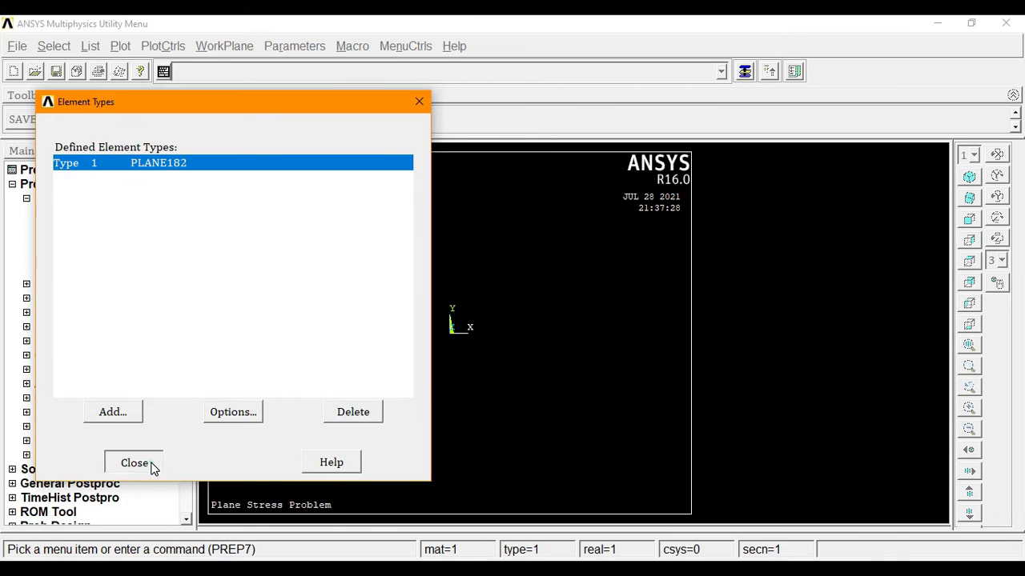
{"action": "left_click", "coordinate": [72, 201]}
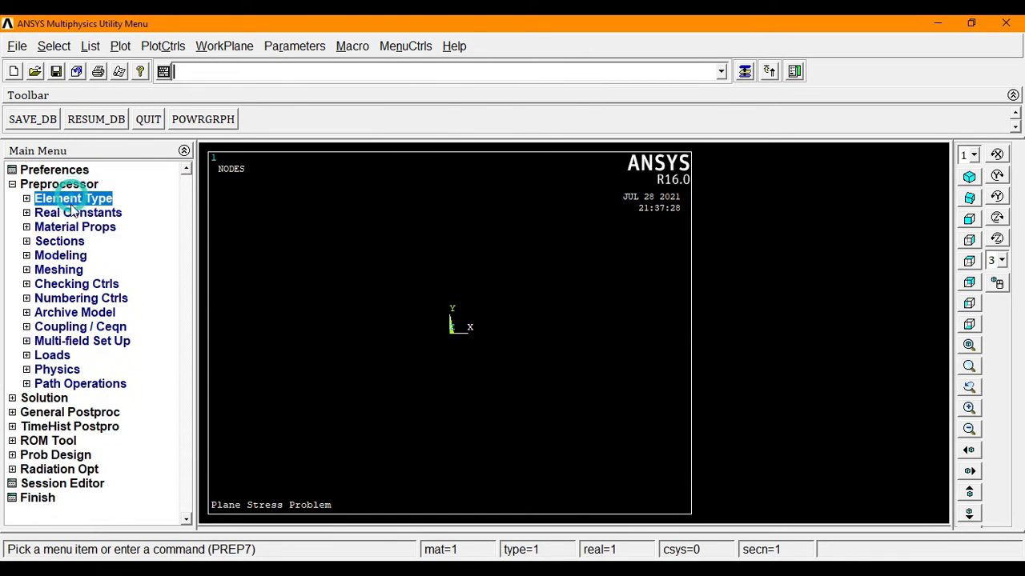
Add real constant set 1 for PLANE182 with a thickness (THK) of 1.
{"action": "left_click", "coordinate": [70, 214]}
{"action": "left_click", "coordinate": [71, 226]}
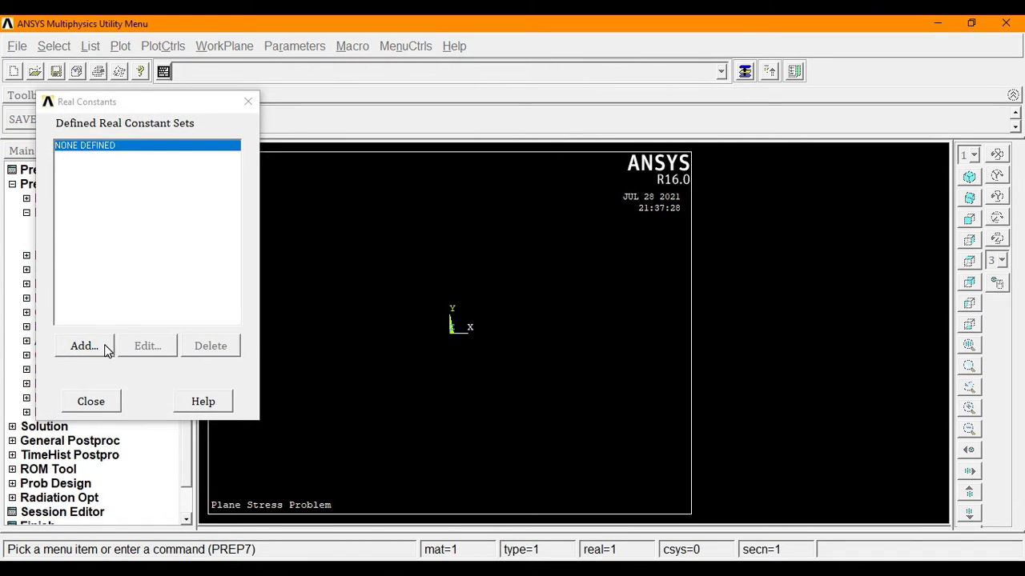
{"action": "left_click", "coordinate": [106, 350]}
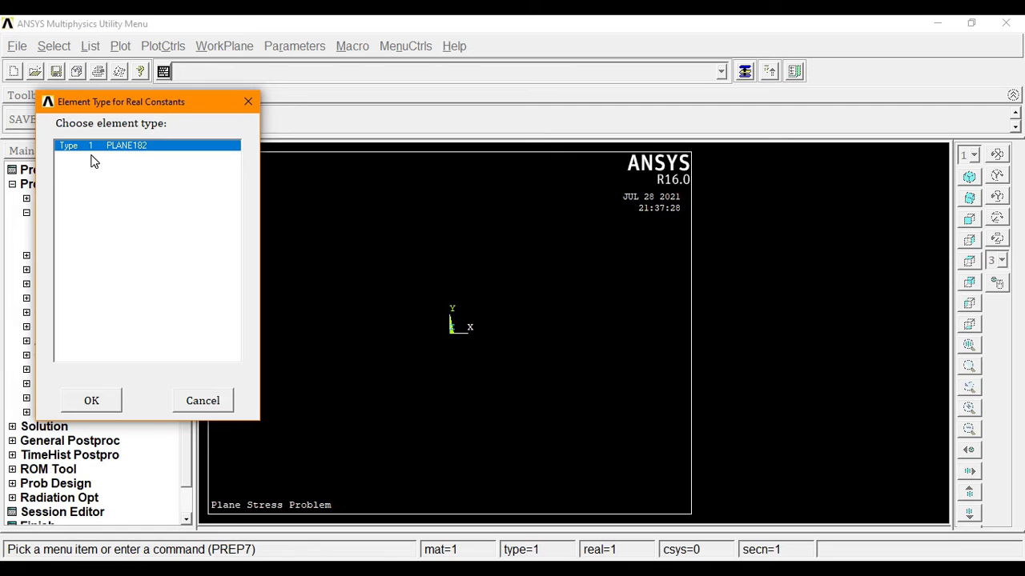
{"action": "left_click", "coordinate": [112, 399]}
{"action": "left_click", "coordinate": [555, 316]}
{"action": "type", "text": "1"}
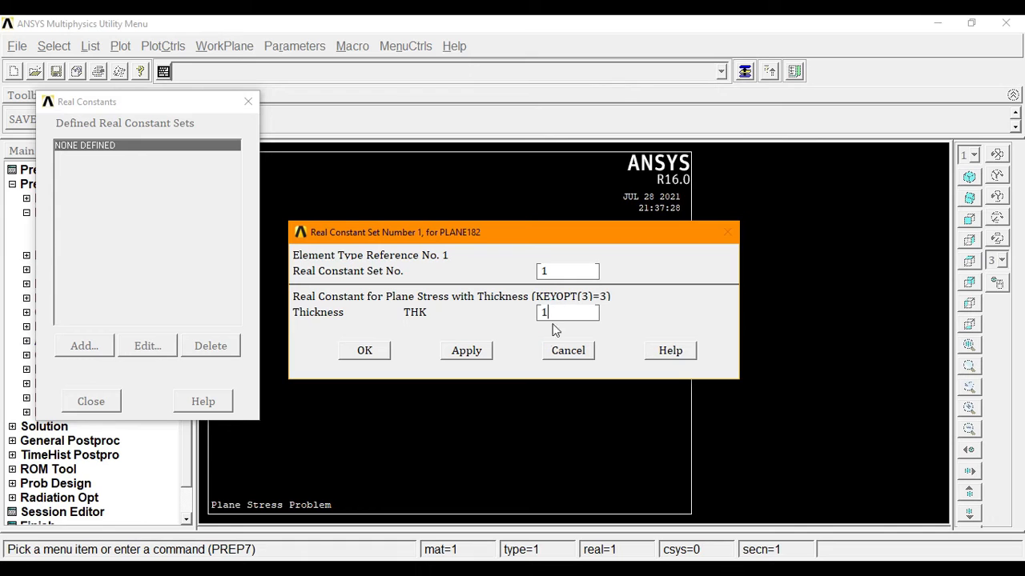
{"action": "left_click", "coordinate": [364, 350]}
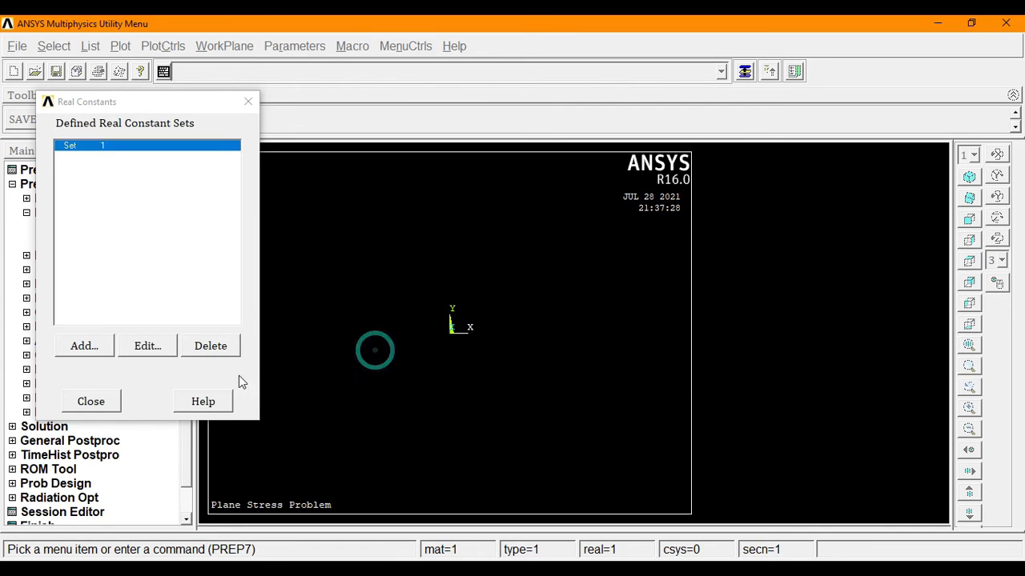
{"action": "left_click", "coordinate": [92, 401]}
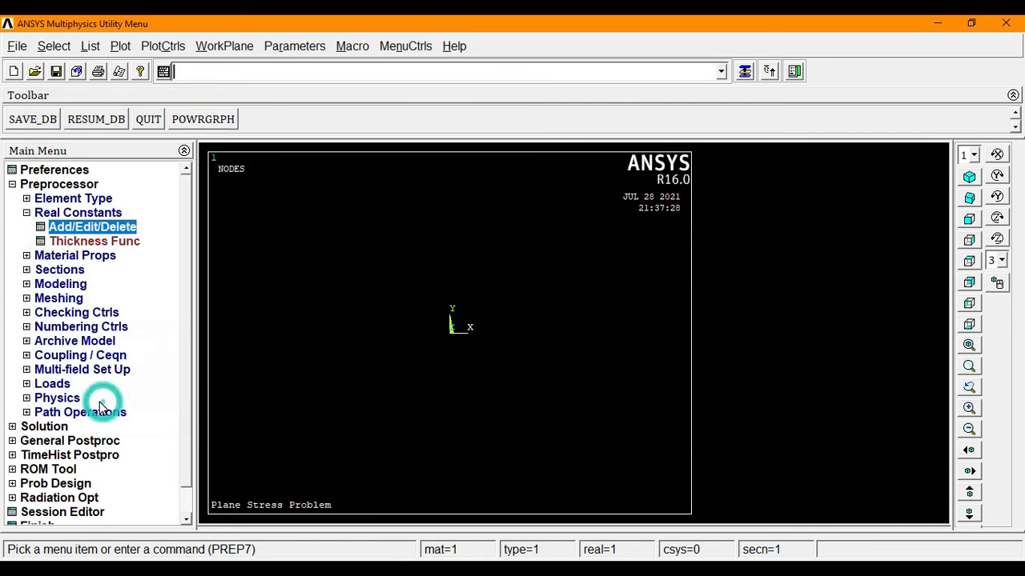
{"action": "left_click", "coordinate": [50, 213]}
Define Structural Linear Elastic Isotropic properties for material model 1 with EX 2.1e5 and PRXY 0.3, and finish the material definition.
{"action": "left_click", "coordinate": [59, 229]}
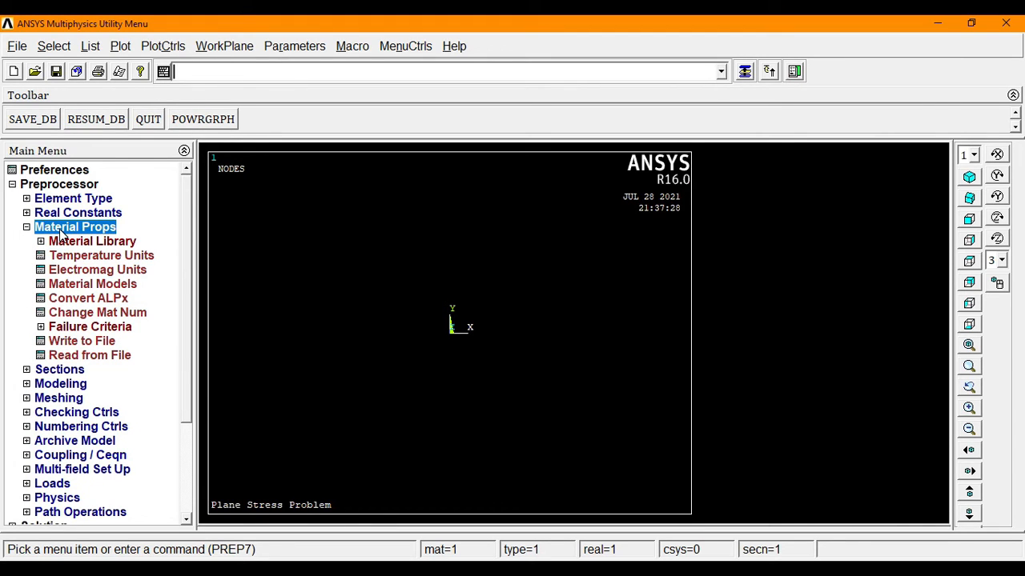
{"action": "double_click", "coordinate": [80, 286]}
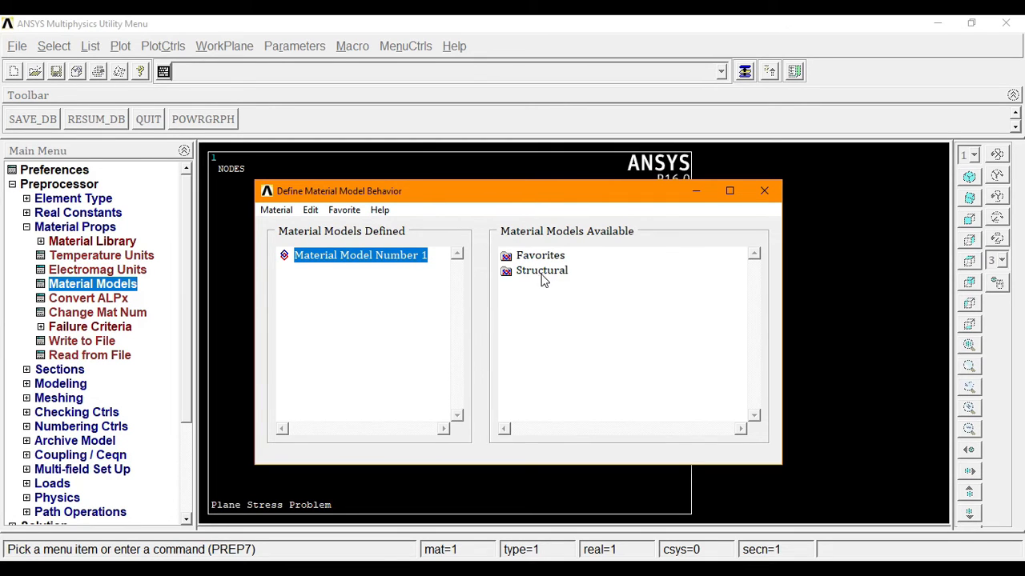
{"action": "double_click", "coordinate": [542, 271]}
{"action": "double_click", "coordinate": [553, 287]}
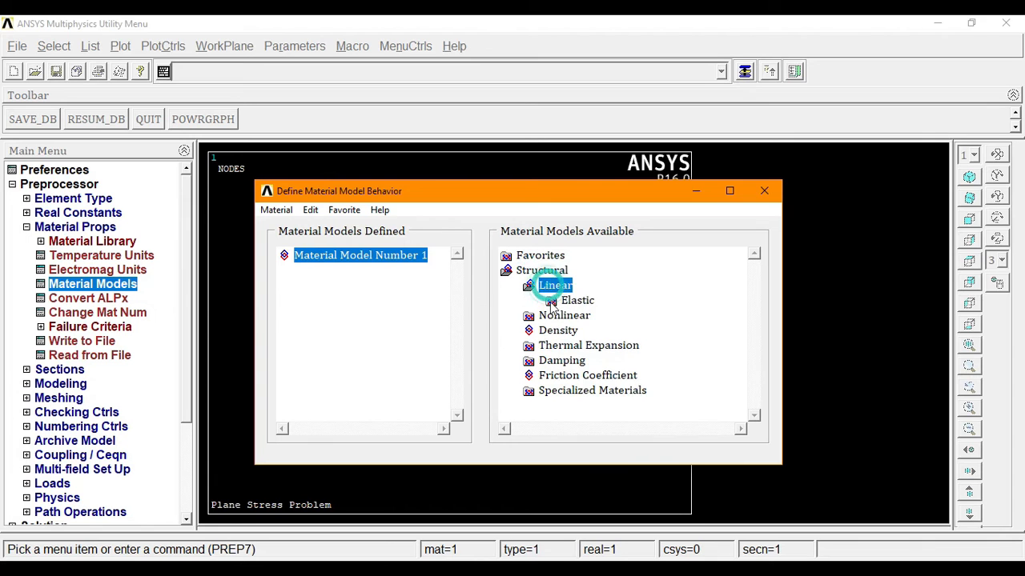
{"action": "double_click", "coordinate": [574, 302]}
{"action": "double_click", "coordinate": [610, 316]}
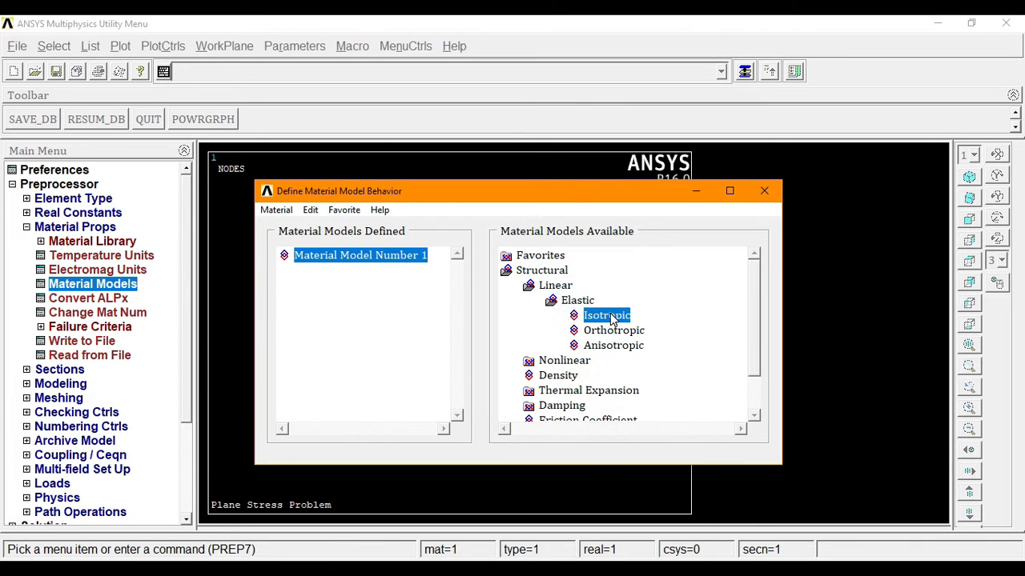
{"action": "type", "text": "2"}
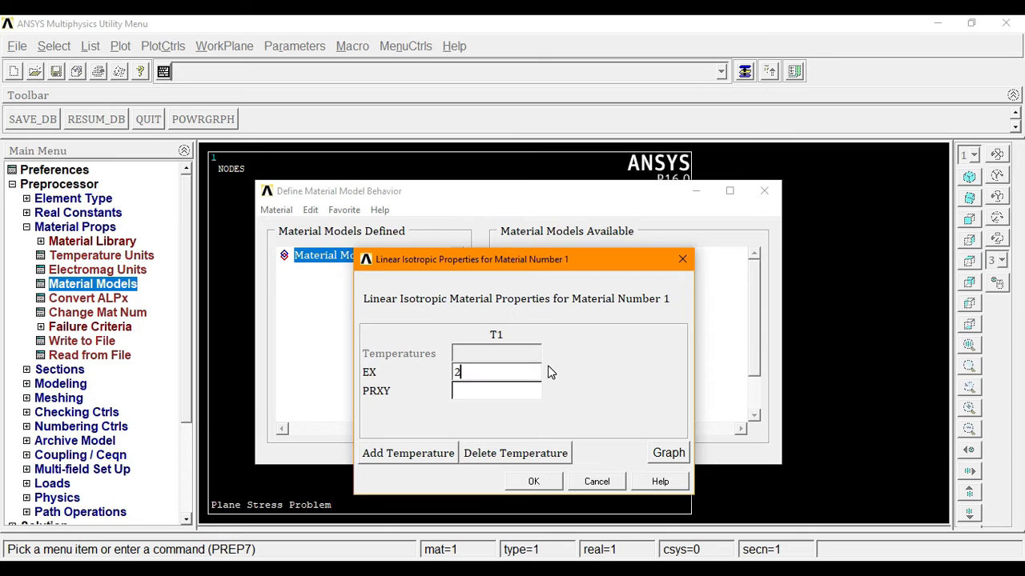
{"action": "type", "text": ".1e5"}
{"action": "key", "text": "Tab"}
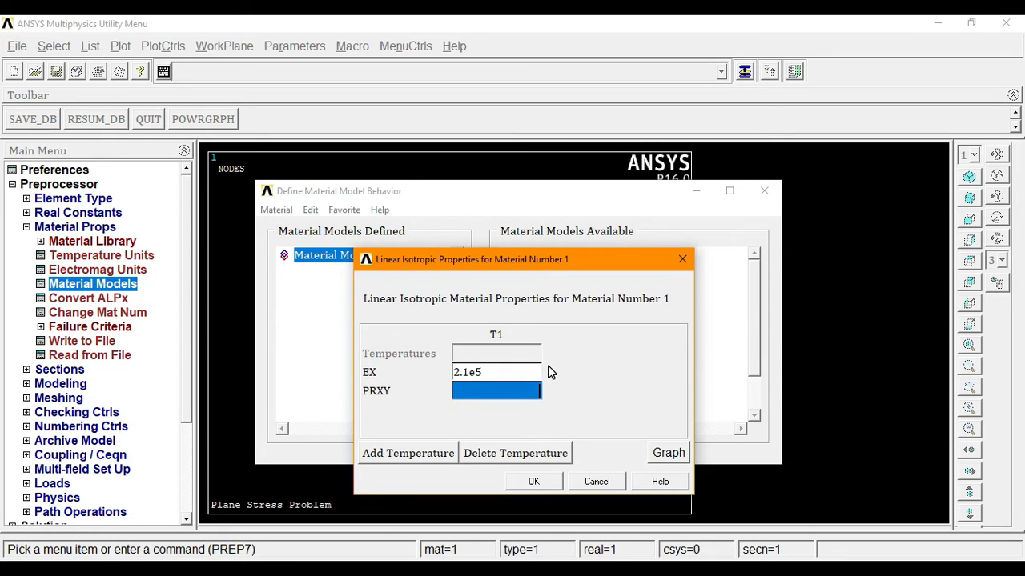
{"action": "type", "text": "0.3"}
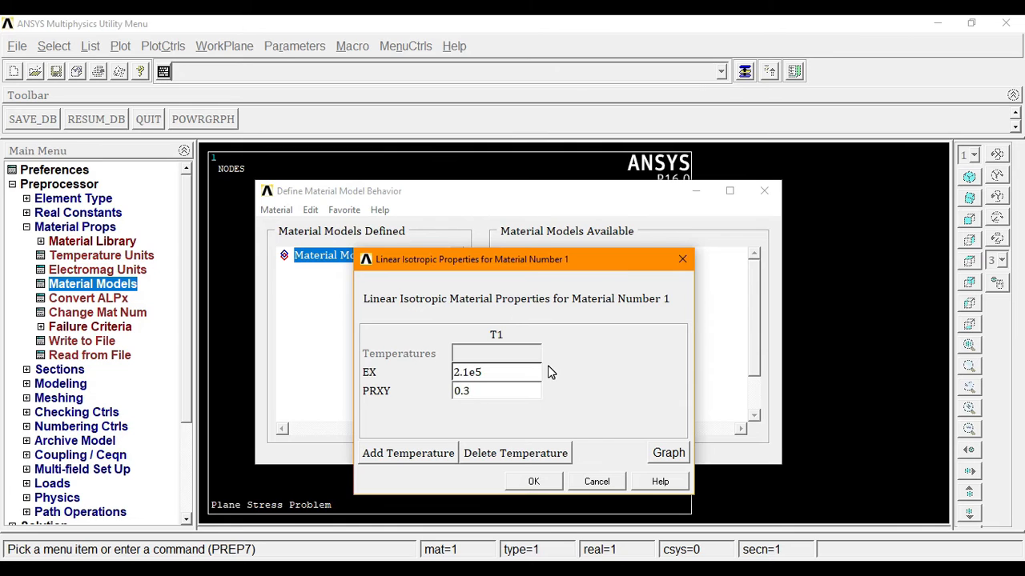
{"action": "left_click", "coordinate": [556, 484]}
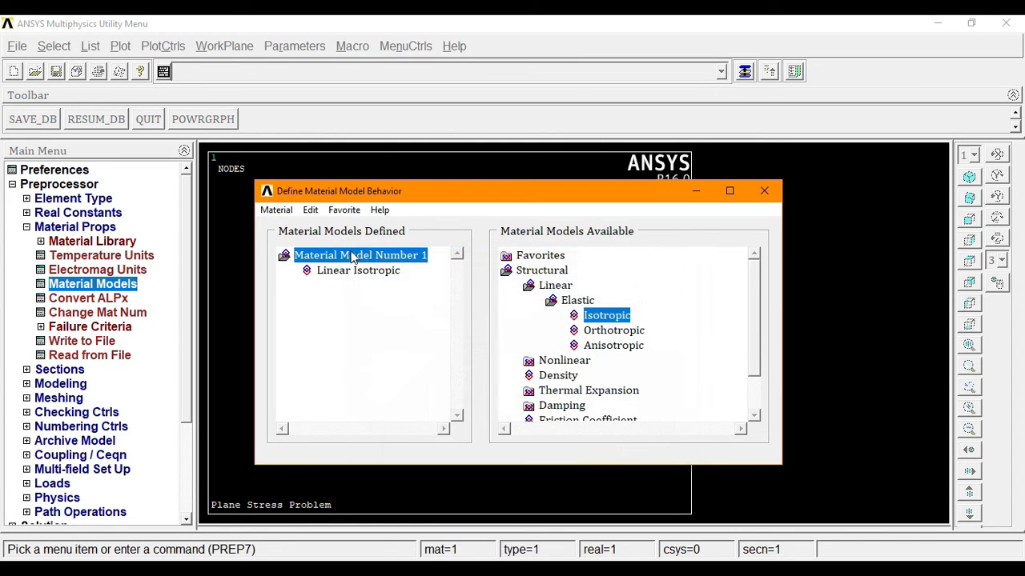
{"action": "left_click", "coordinate": [276, 209]}
{"action": "left_click", "coordinate": [285, 243]}
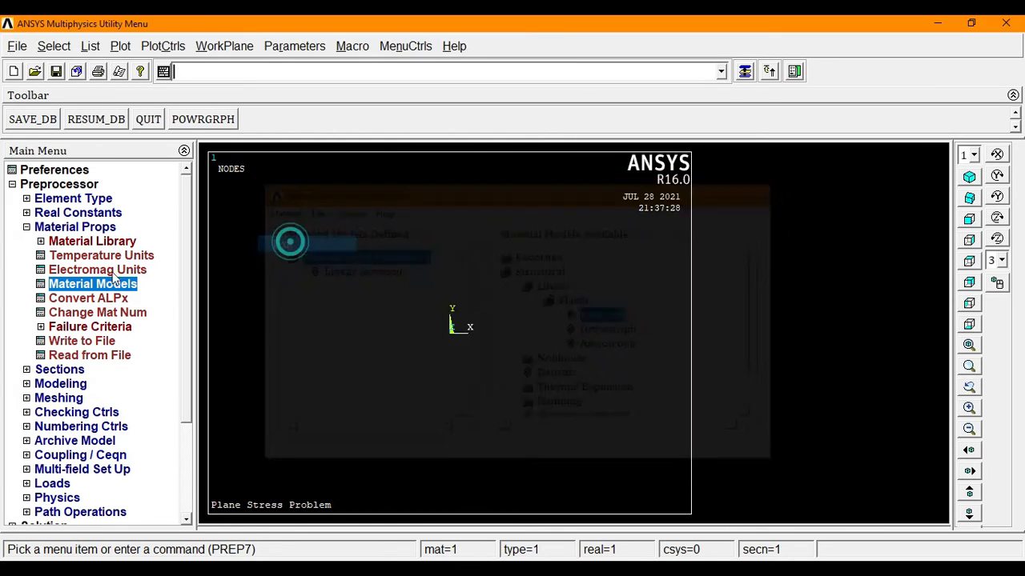
{"action": "left_click", "coordinate": [58, 228]}
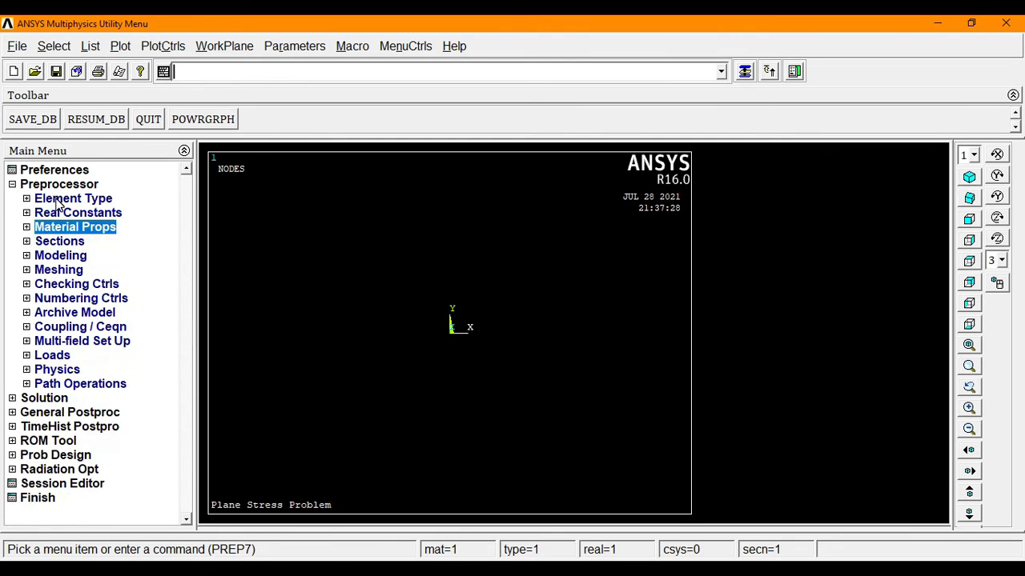
Create a rectangular area by 2 corners, 60 wide and 40 high, starting at the working plane origin.
{"action": "left_click", "coordinate": [62, 256]}
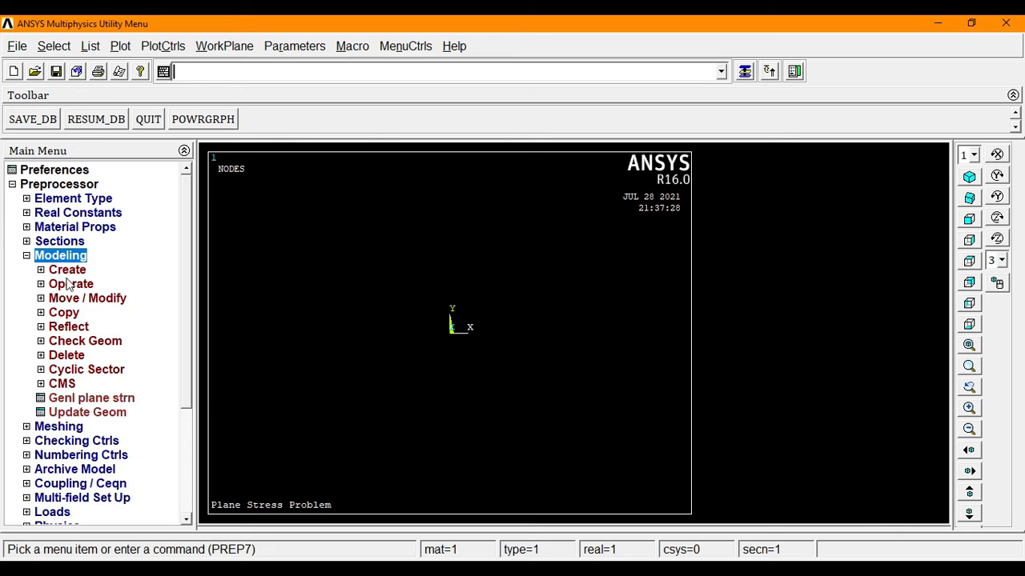
{"action": "left_click", "coordinate": [68, 273]}
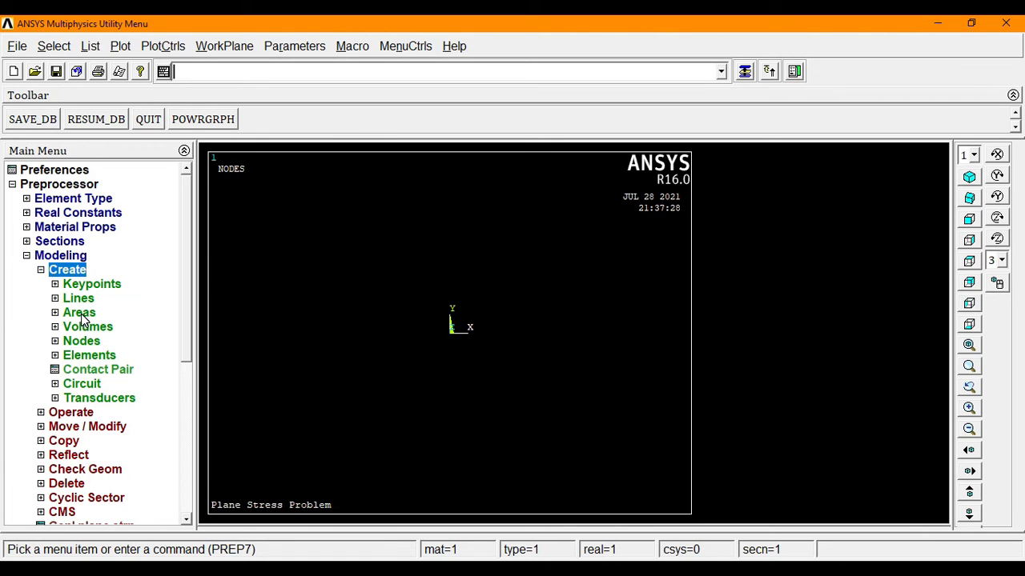
{"action": "left_click", "coordinate": [79, 314]}
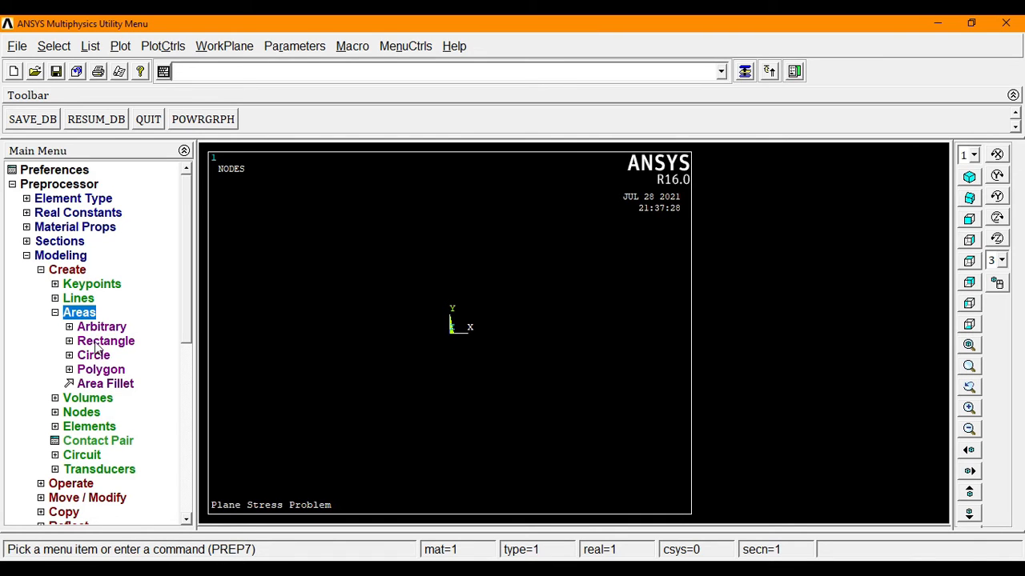
{"action": "left_click", "coordinate": [100, 342]}
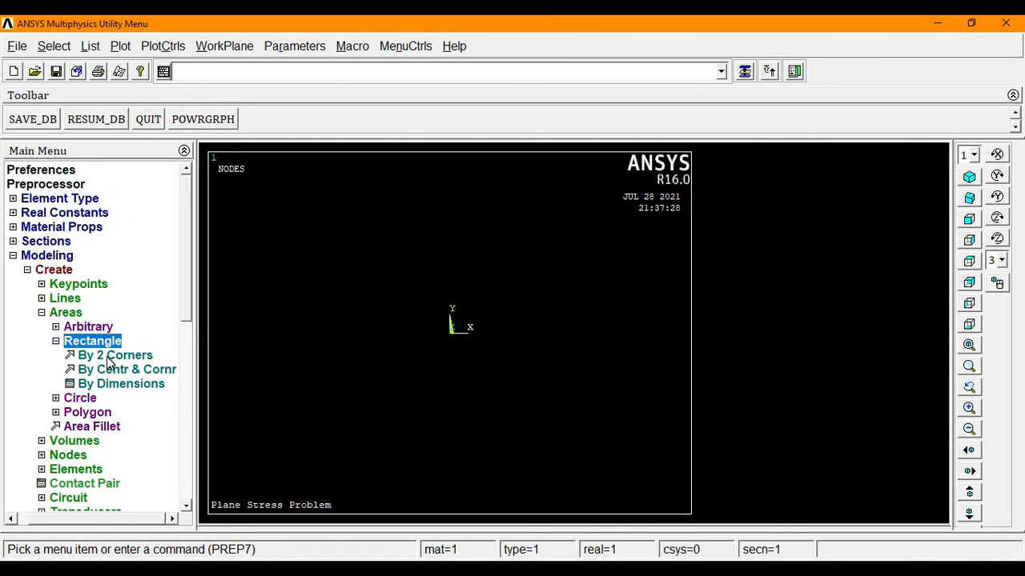
{"action": "left_click", "coordinate": [113, 355]}
{"action": "left_click_drag", "start_coordinate": [93, 283], "coordinate": [265, 142]}
{"action": "left_click", "coordinate": [264, 319]}
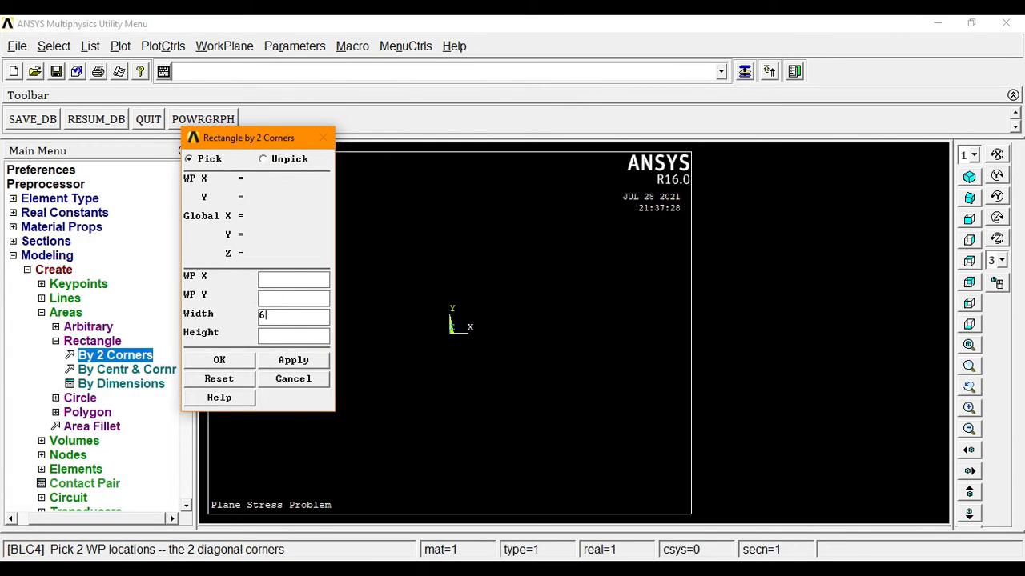
{"action": "left_click", "coordinate": [271, 335]}
{"action": "left_click", "coordinate": [220, 360]}
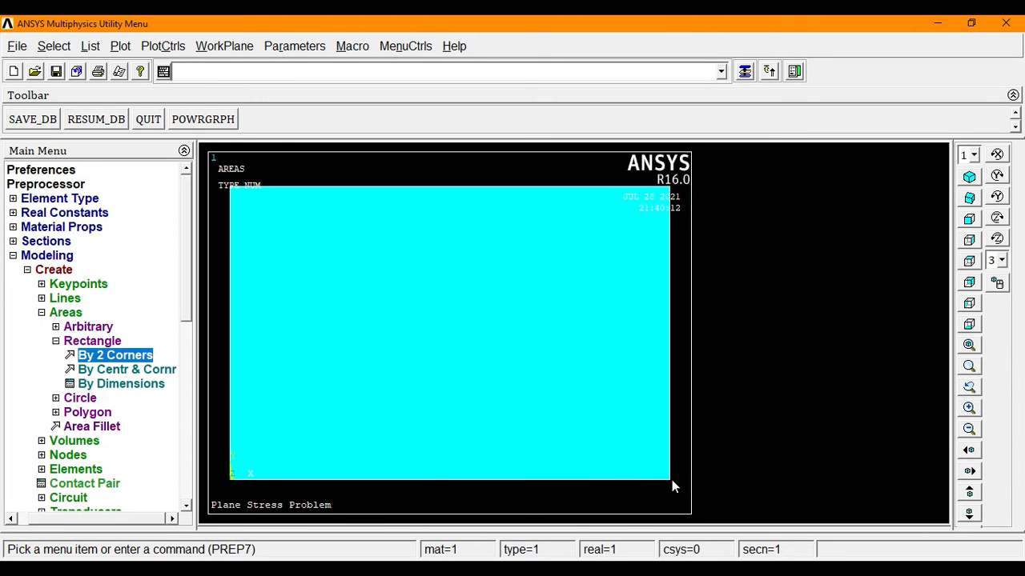
Create a solid circular area centred at WP X 30, WP Y 20 with a radius of 5.
{"action": "right_click", "coordinate": [514, 323]}
{"action": "left_click", "coordinate": [556, 376]}
{"action": "left_click", "coordinate": [969, 429]}
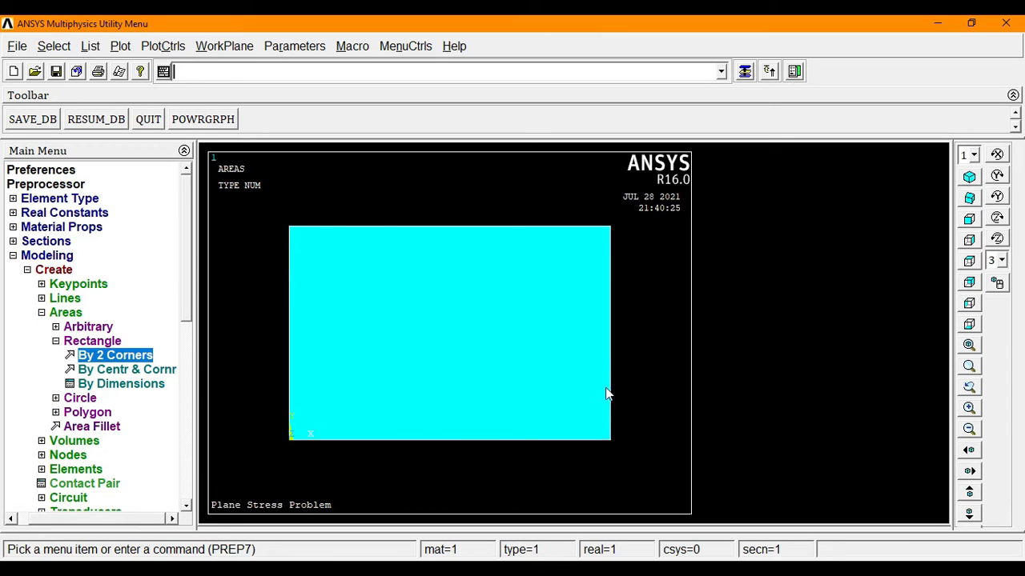
{"action": "left_click", "coordinate": [73, 344]}
{"action": "left_click", "coordinate": [93, 357]}
{"action": "left_click", "coordinate": [112, 369]}
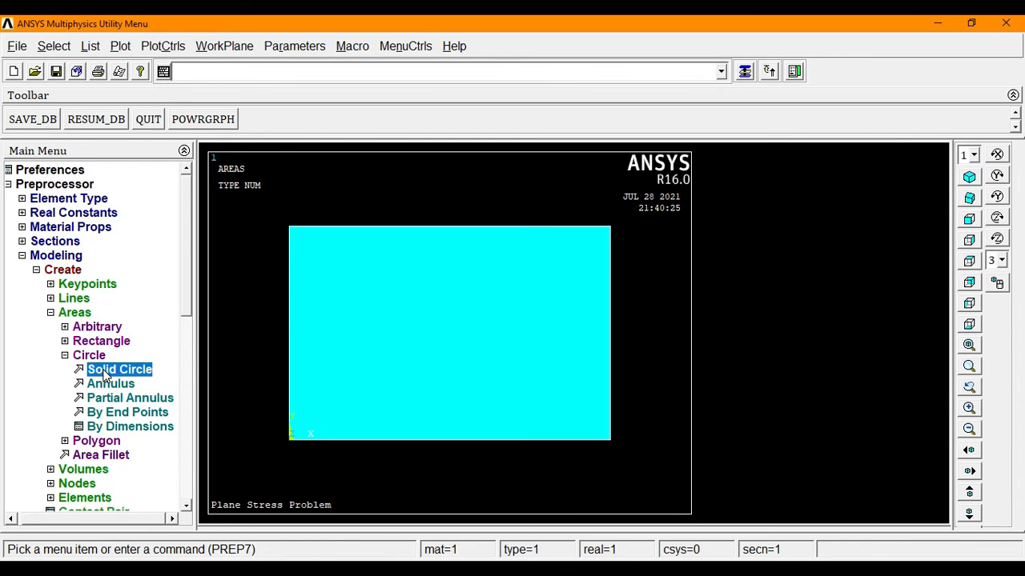
{"action": "left_click_drag", "start_coordinate": [75, 279], "coordinate": [118, 160]}
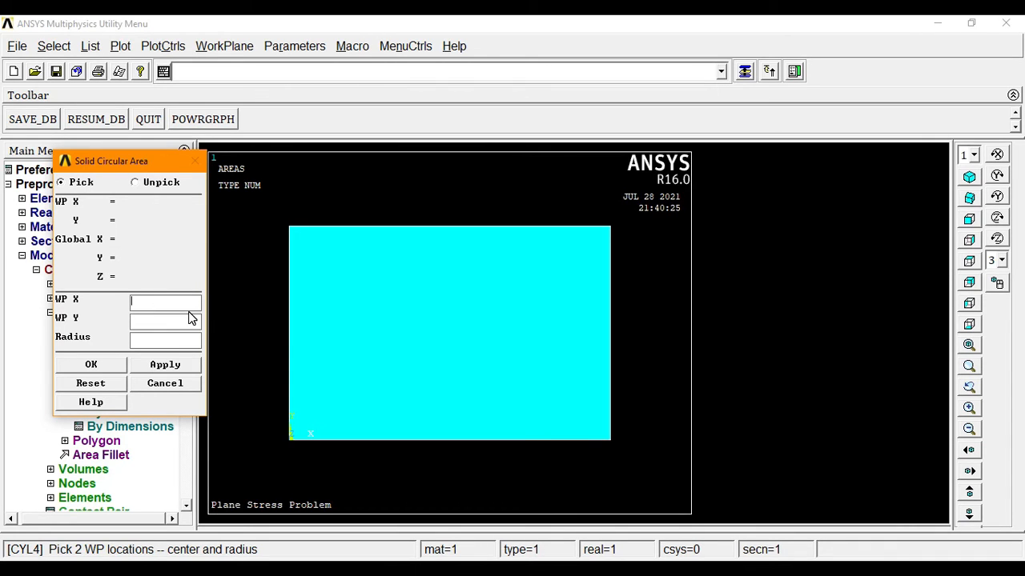
{"action": "type", "text": "30"}
{"action": "type", "text": "20"}
{"action": "left_click", "coordinate": [169, 337]}
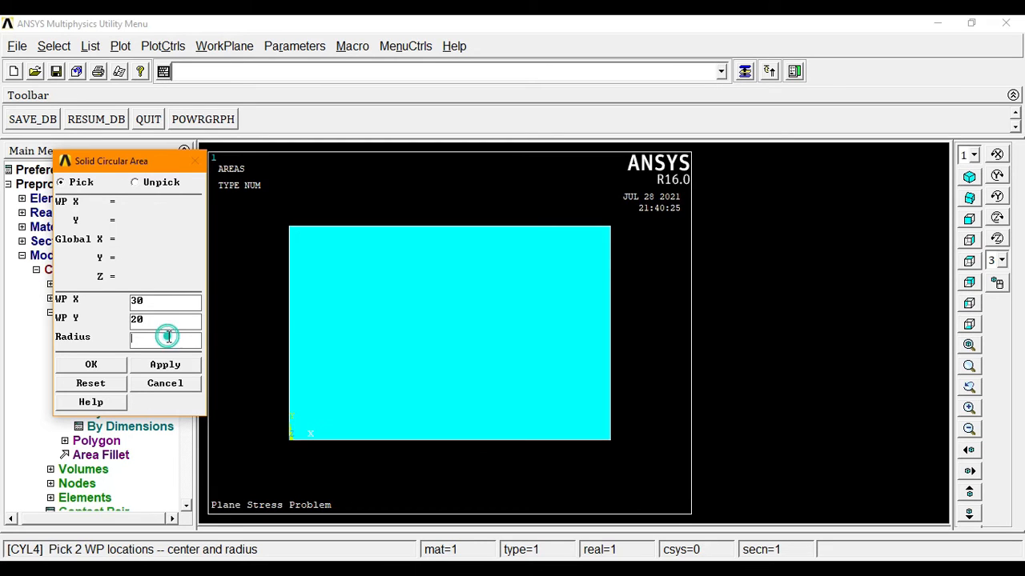
{"action": "type", "text": "5"}
{"action": "left_click", "coordinate": [76, 368]}
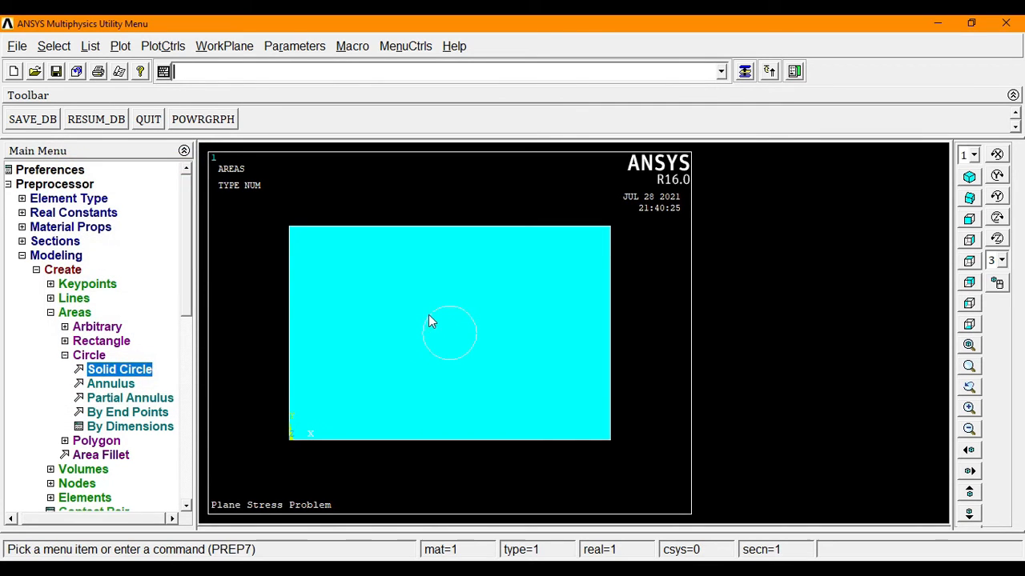
Subtract the circular area from base area 1, the rectangle, to cut a hole in the plate.
{"action": "left_click", "coordinate": [89, 355]}
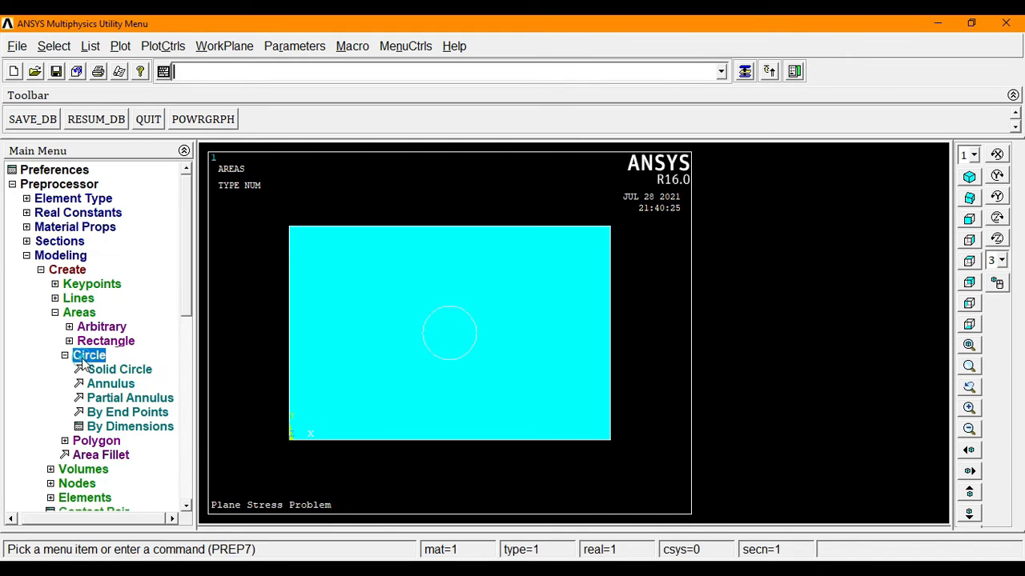
{"action": "left_click", "coordinate": [69, 315]}
{"action": "left_click", "coordinate": [69, 317]}
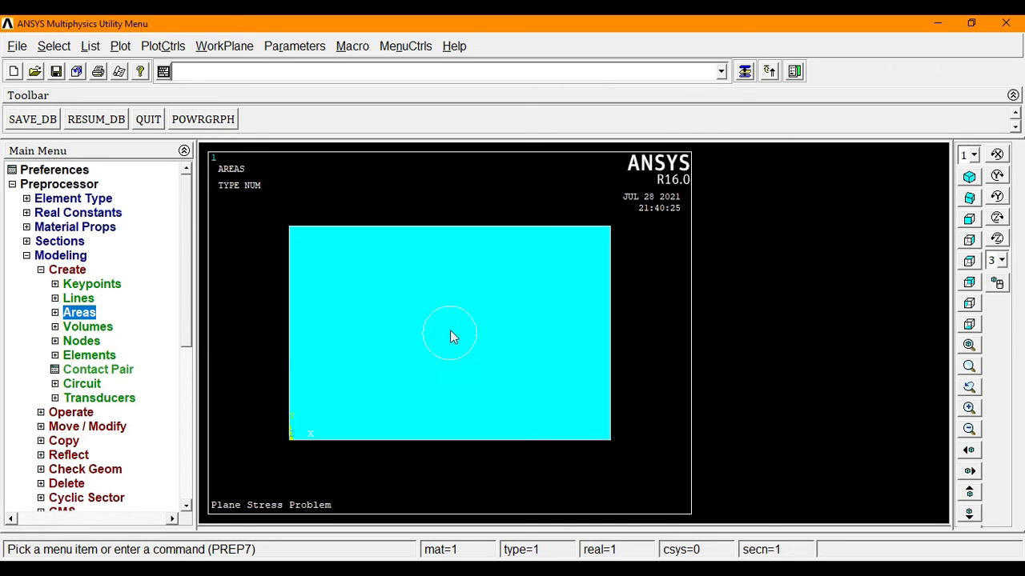
{"action": "left_click", "coordinate": [77, 272]}
{"action": "left_click", "coordinate": [77, 287]}
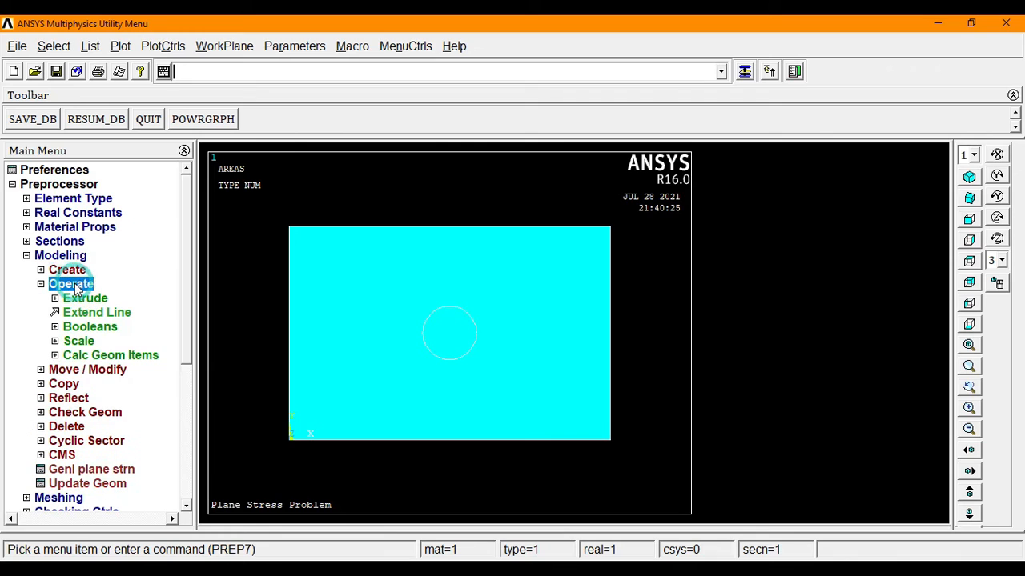
{"action": "left_click", "coordinate": [89, 330]}
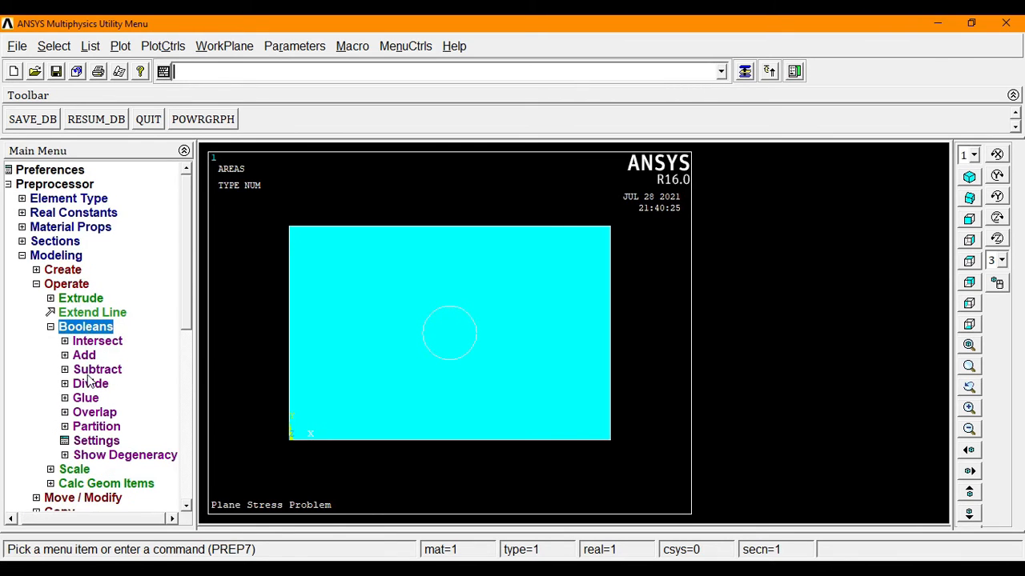
{"action": "left_click", "coordinate": [91, 373]}
{"action": "left_click", "coordinate": [105, 397]}
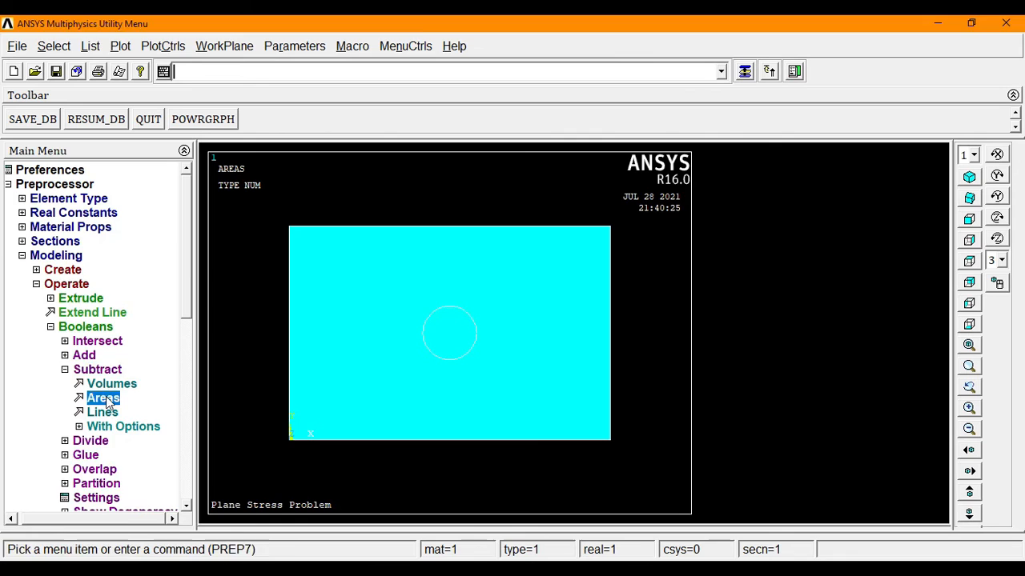
{"action": "left_click_drag", "start_coordinate": [69, 276], "coordinate": [140, 139]}
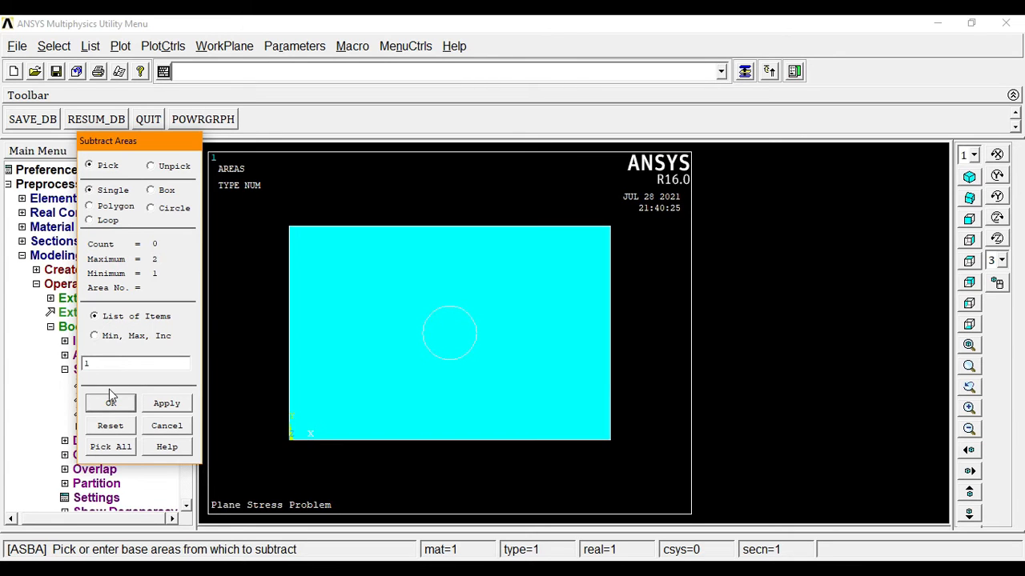
{"action": "left_click_drag", "start_coordinate": [151, 143], "coordinate": [168, 156]}
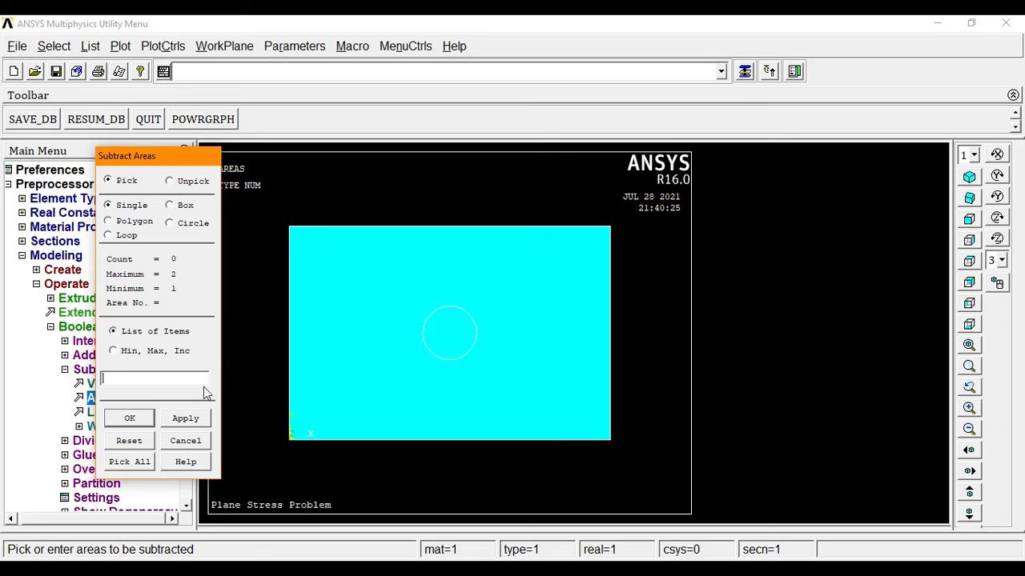
{"action": "left_click", "coordinate": [135, 420]}
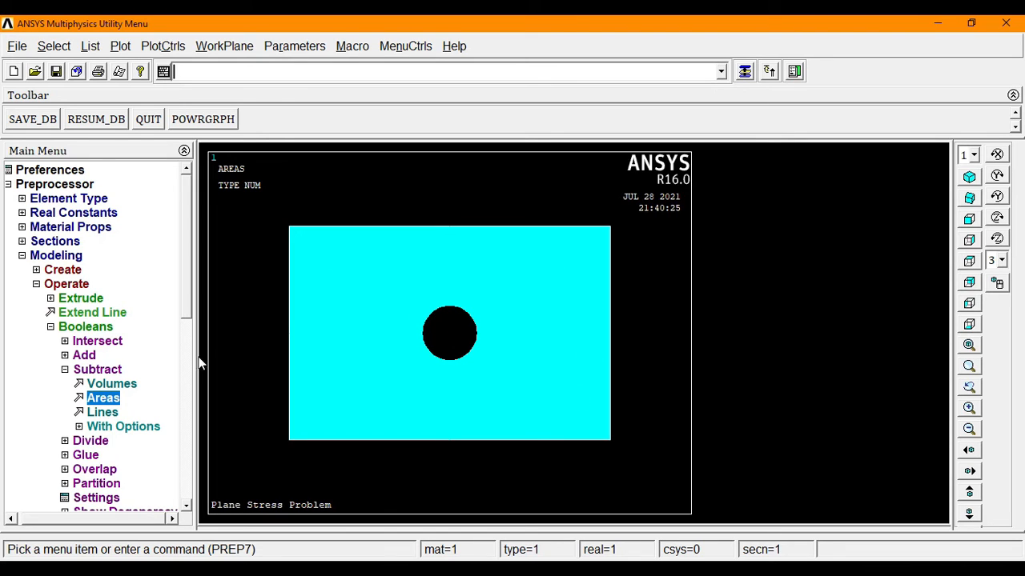
Assign mesh attributes to the plate area: material 1, real constant set 1, element type 1 PLANE182 and element coordinate system 0.
{"action": "left_click", "coordinate": [99, 371]}
{"action": "left_click", "coordinate": [84, 327]}
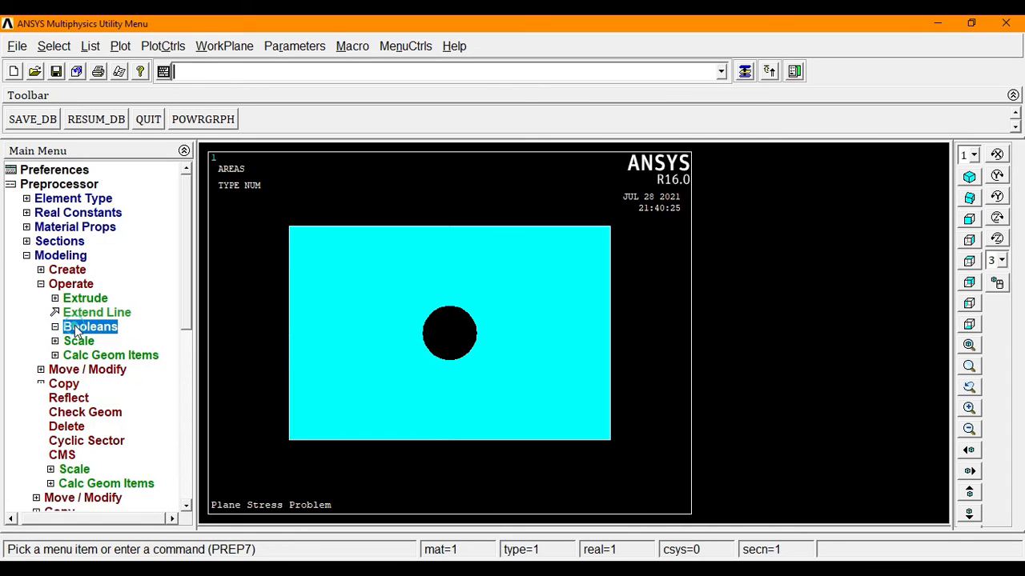
{"action": "left_click", "coordinate": [66, 284]}
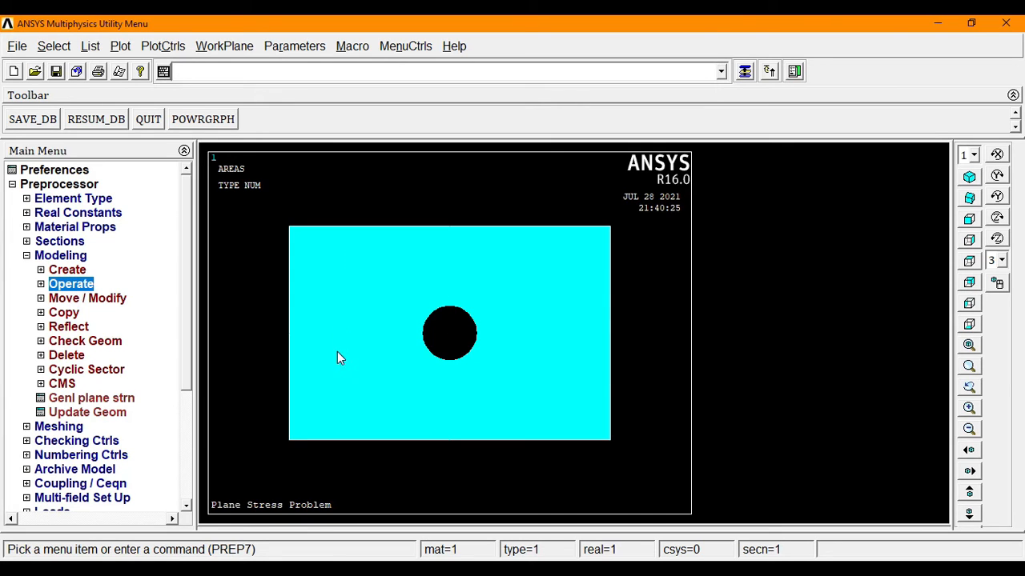
{"action": "left_click", "coordinate": [56, 256]}
{"action": "left_click", "coordinate": [58, 273]}
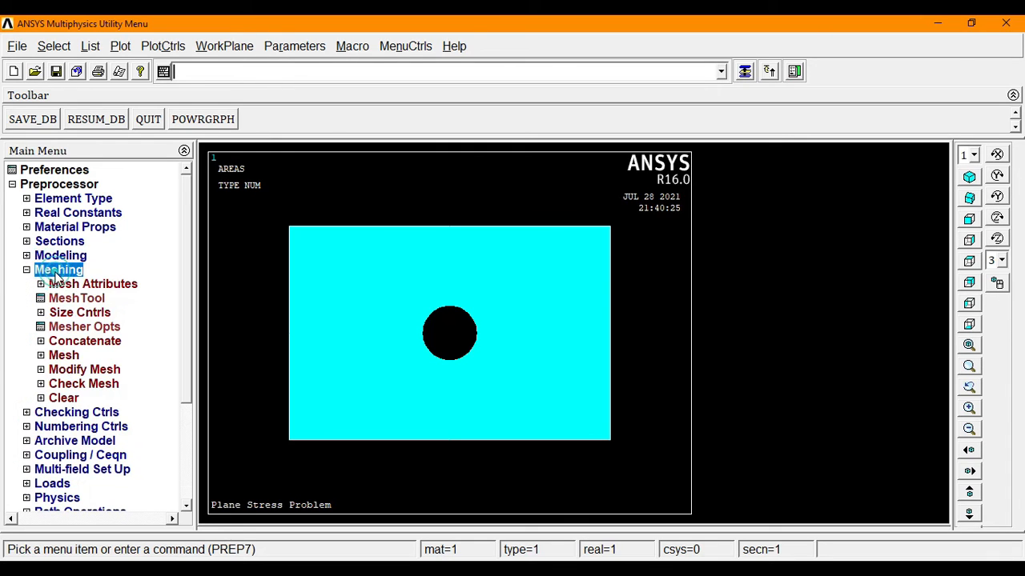
{"action": "left_click", "coordinate": [67, 286]}
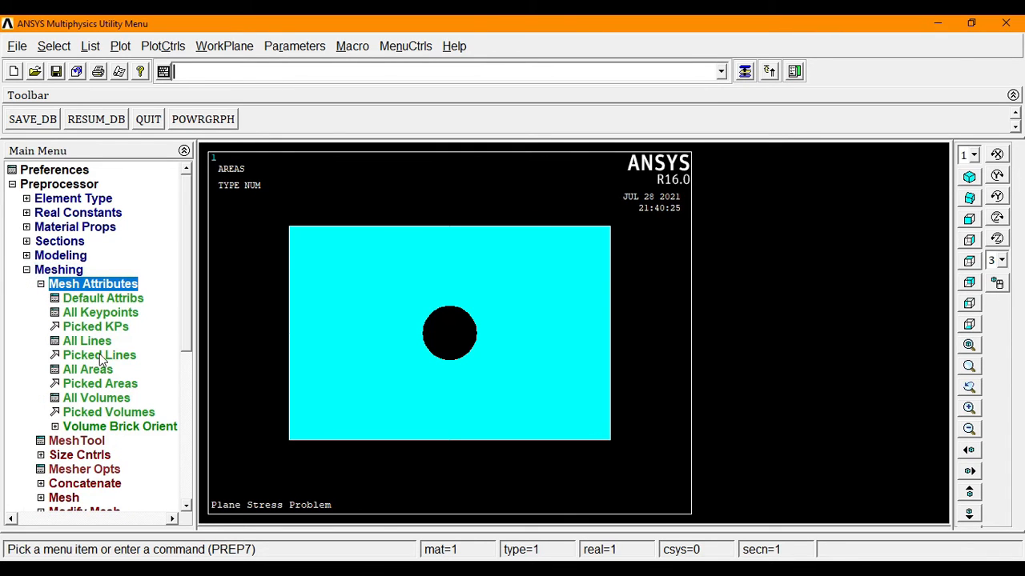
{"action": "left_click", "coordinate": [100, 384]}
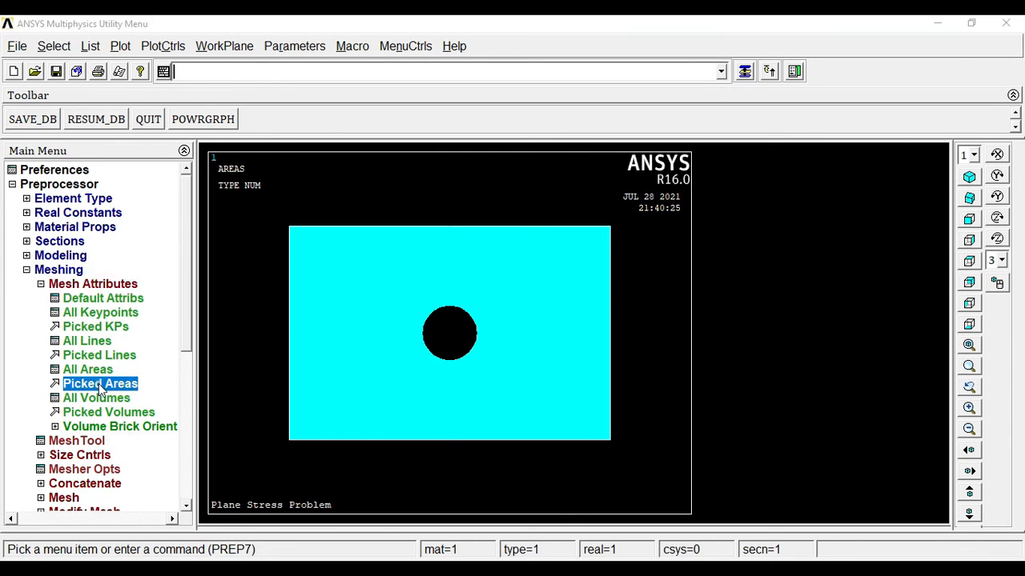
{"action": "left_click", "coordinate": [413, 260]}
{"action": "left_click_drag", "start_coordinate": [41, 282], "coordinate": [168, 170]}
{"action": "left_click", "coordinate": [166, 425]}
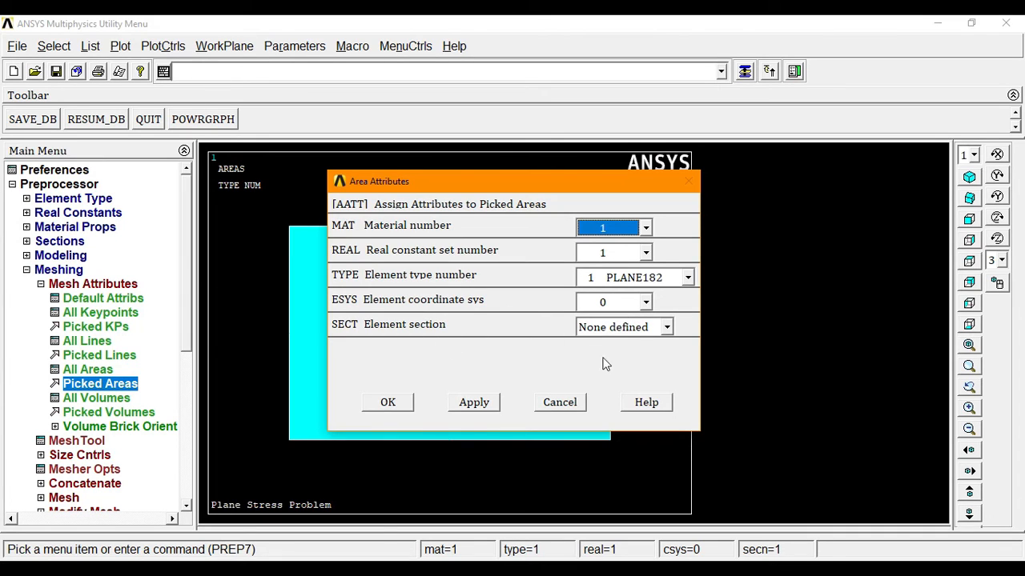
{"action": "left_click", "coordinate": [388, 402]}
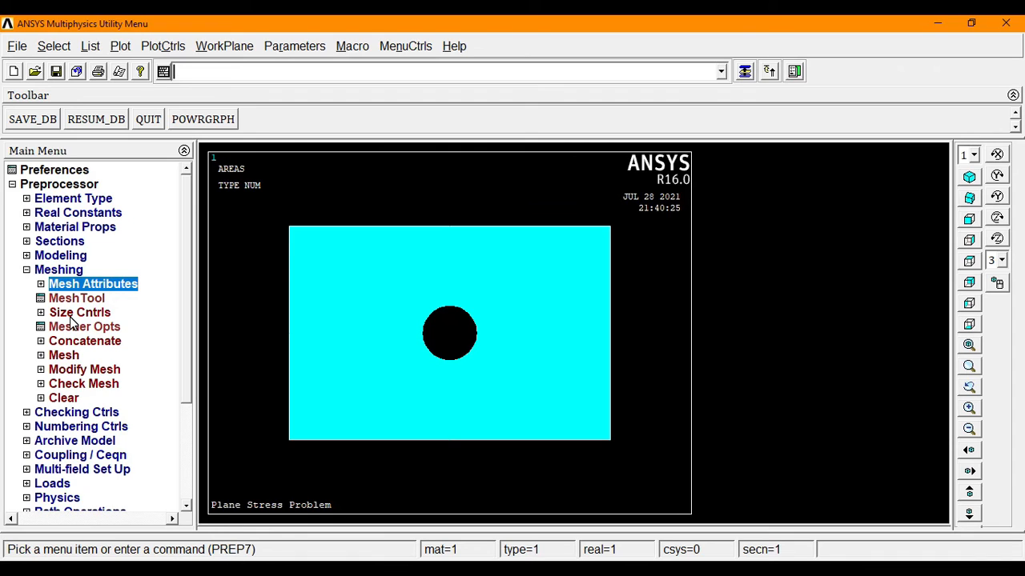
Set the manual element size of the plate area to an element edge length of 2.
{"action": "left_click", "coordinate": [72, 315]}
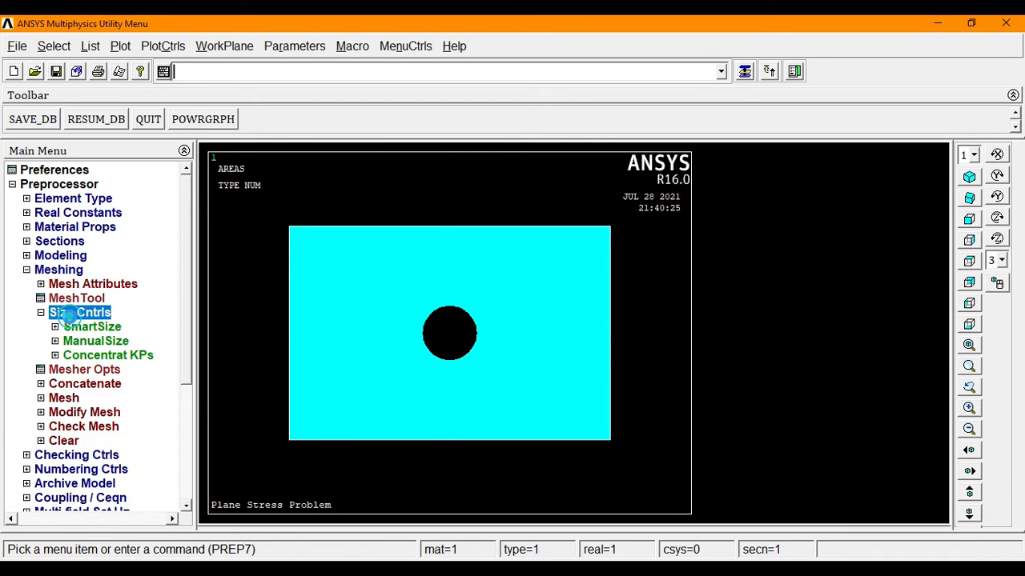
{"action": "left_click", "coordinate": [74, 343]}
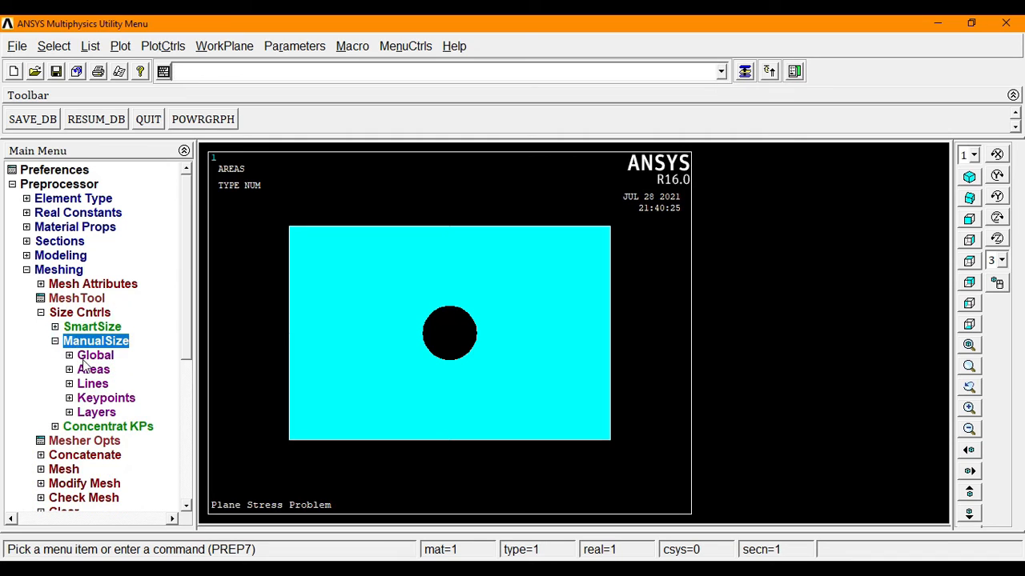
{"action": "left_click", "coordinate": [93, 370]}
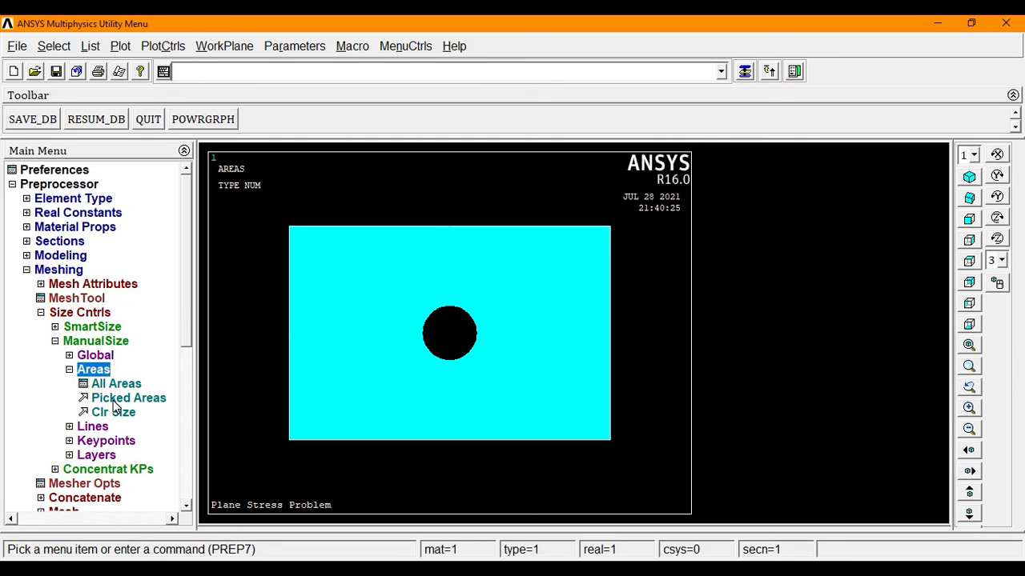
{"action": "left_click", "coordinate": [114, 400]}
{"action": "left_click_drag", "start_coordinate": [69, 273], "coordinate": [154, 191]}
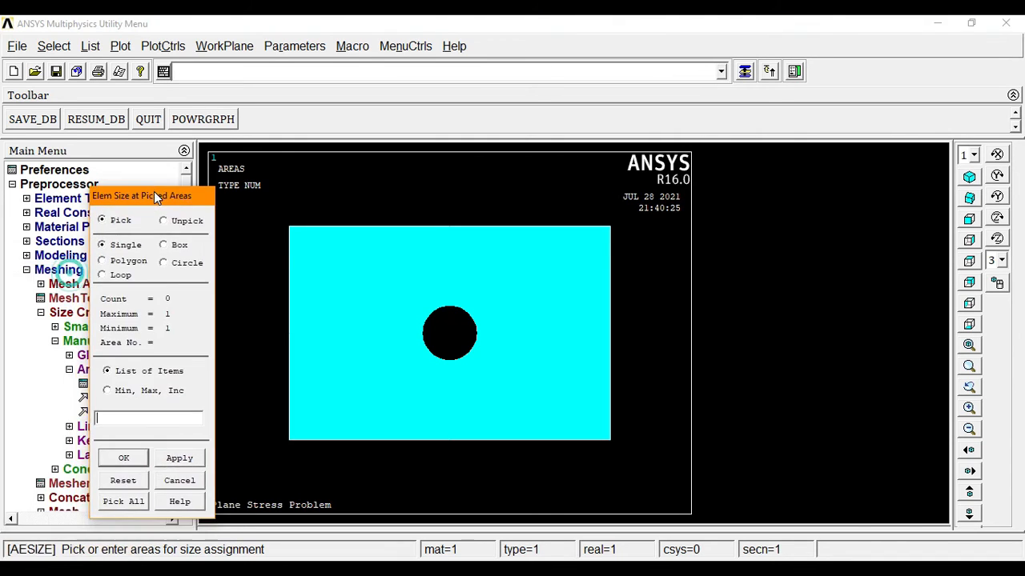
{"action": "left_click", "coordinate": [383, 322]}
{"action": "left_click", "coordinate": [132, 460]}
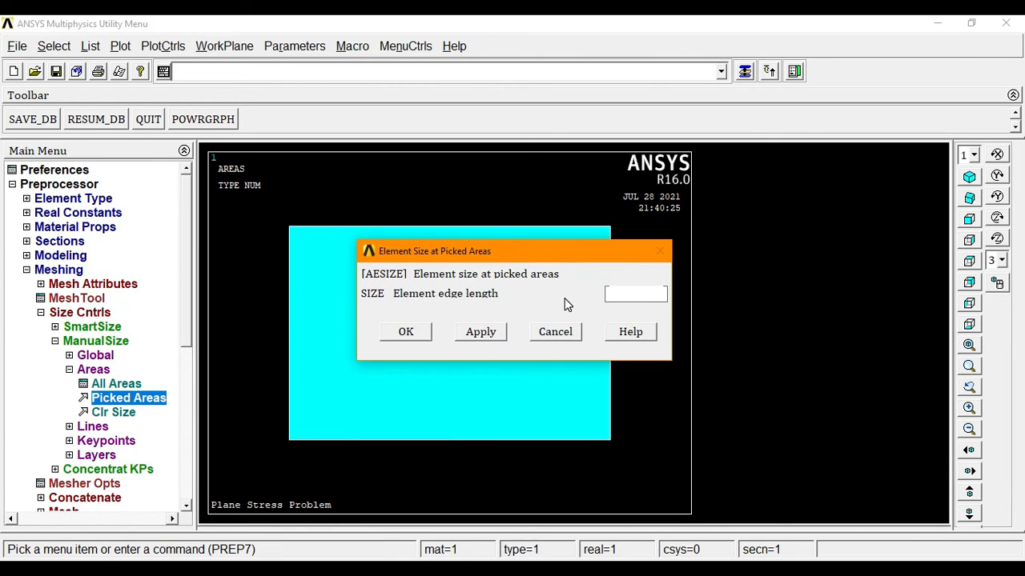
{"action": "type", "text": "2"}
{"action": "left_click", "coordinate": [406, 333]}
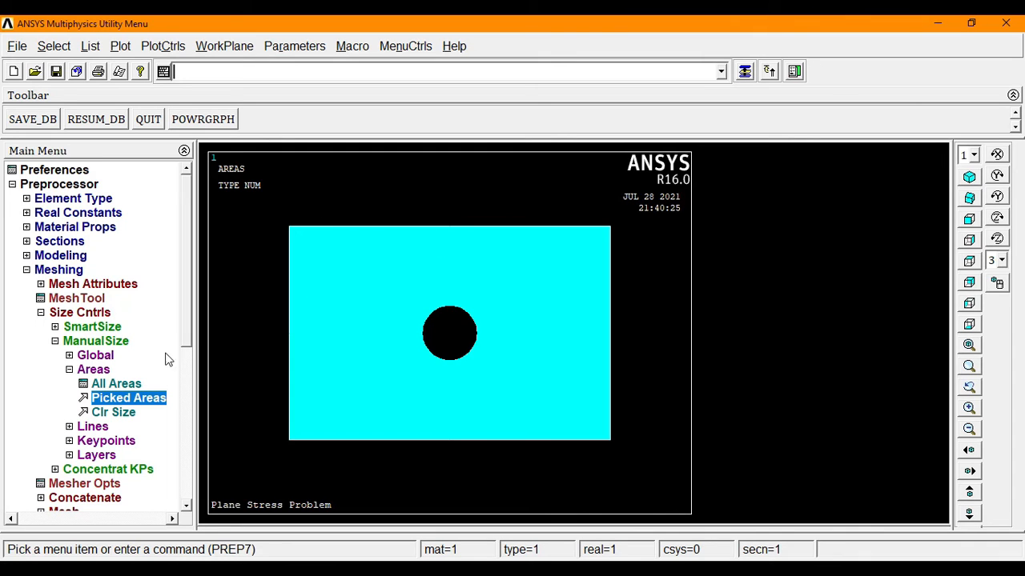
Mesh the plate area with a free area mesh.
{"action": "left_click", "coordinate": [92, 368]}
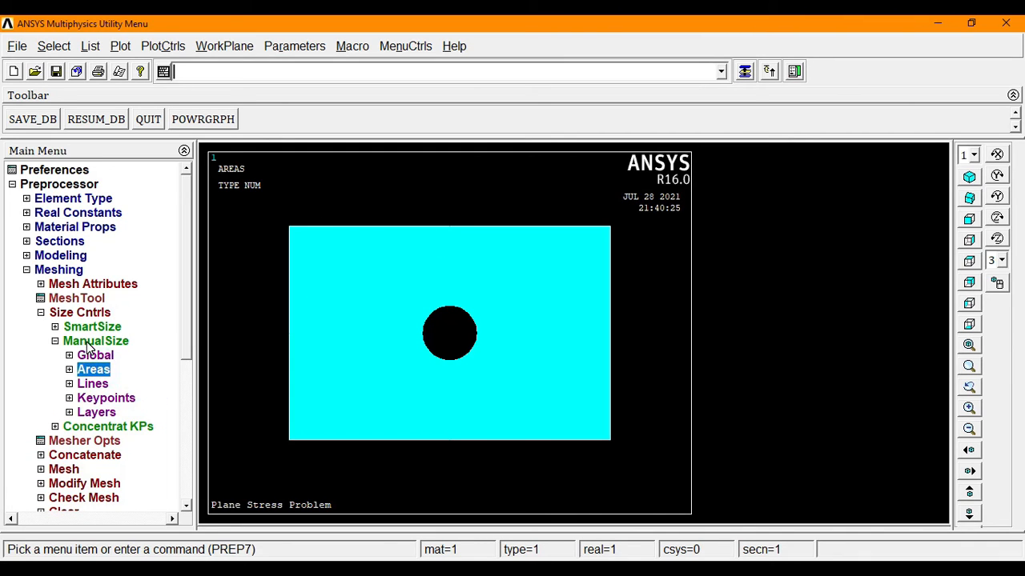
{"action": "left_click", "coordinate": [89, 342]}
{"action": "left_click", "coordinate": [78, 314]}
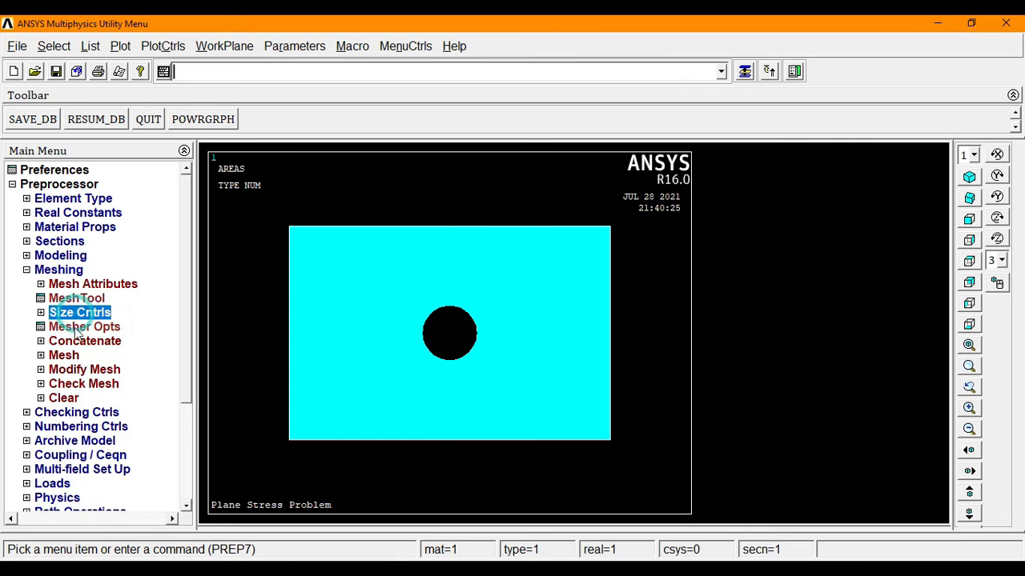
{"action": "left_click", "coordinate": [72, 357]}
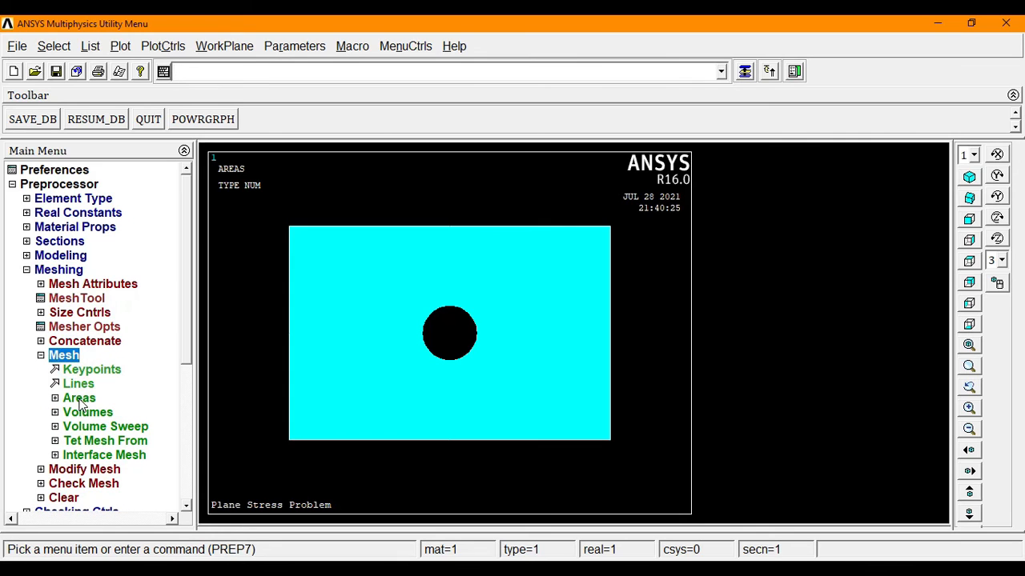
{"action": "left_click", "coordinate": [80, 398]}
{"action": "left_click", "coordinate": [89, 427]}
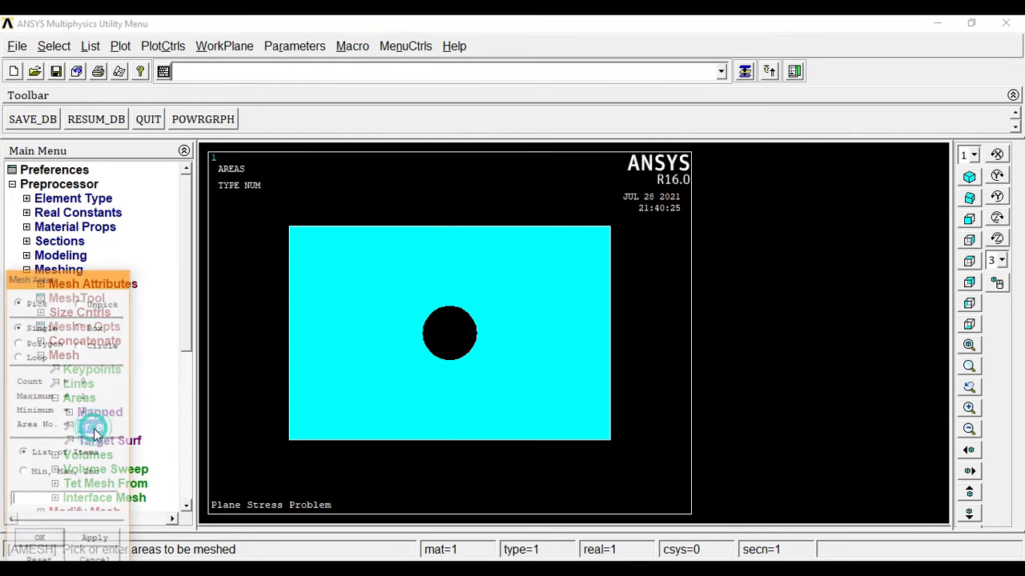
{"action": "left_click", "coordinate": [350, 304]}
{"action": "left_click_drag", "start_coordinate": [85, 277], "coordinate": [180, 153]}
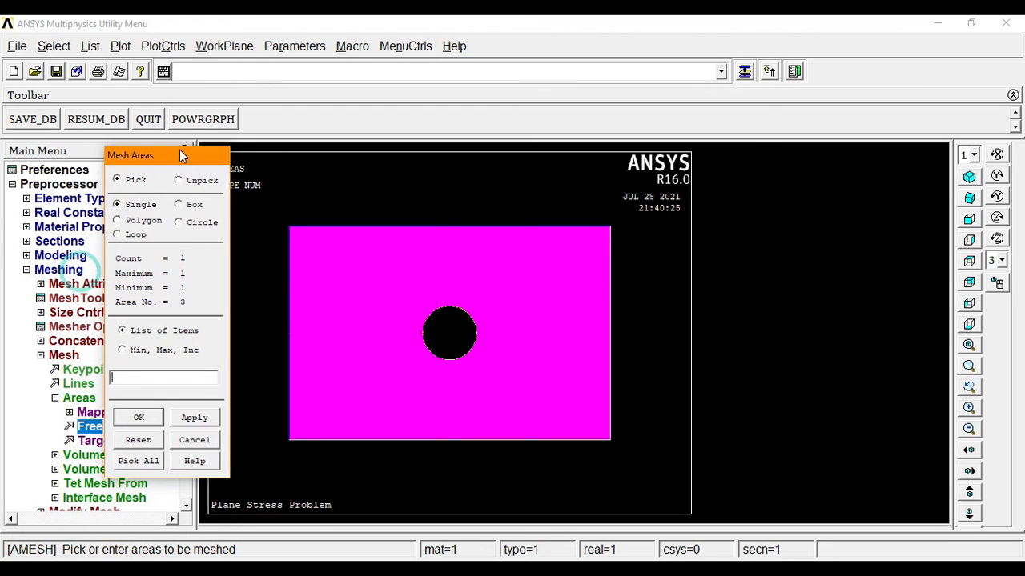
{"action": "left_click", "coordinate": [140, 418]}
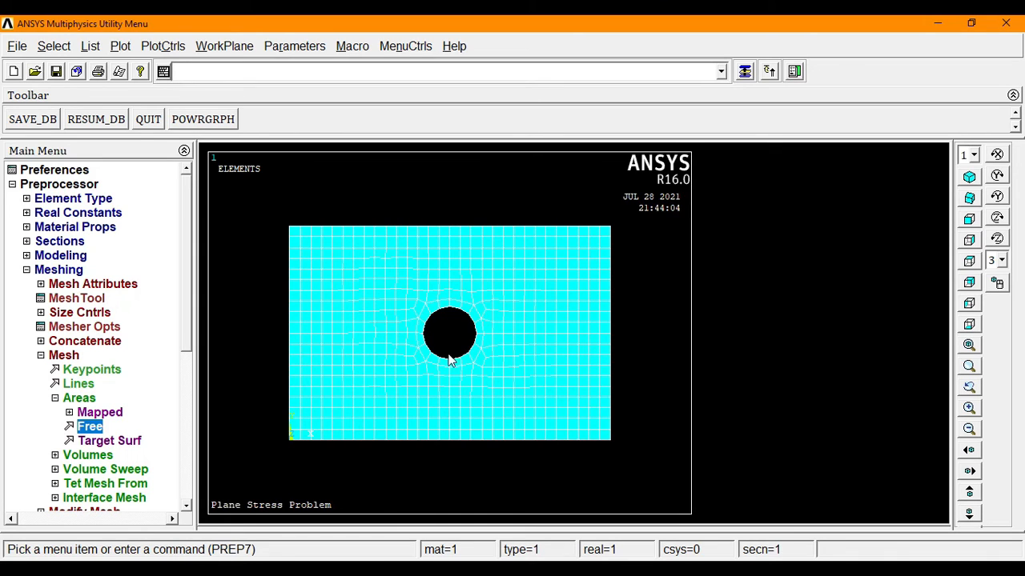
Refine the mesh at the elements around the central hole, picked with a circle, using refinement level 2.
{"action": "left_click", "coordinate": [78, 398]}
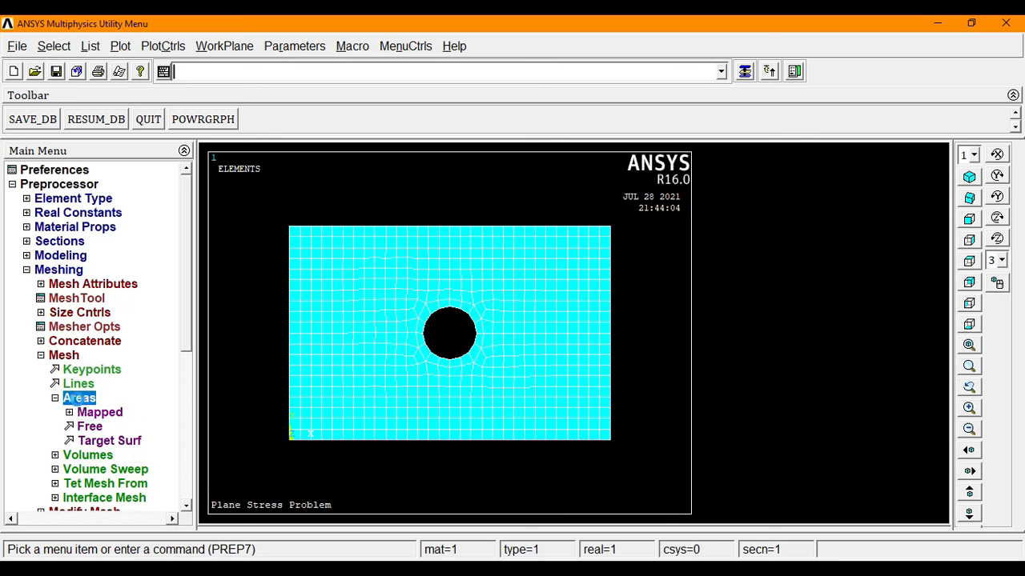
{"action": "left_click", "coordinate": [64, 356]}
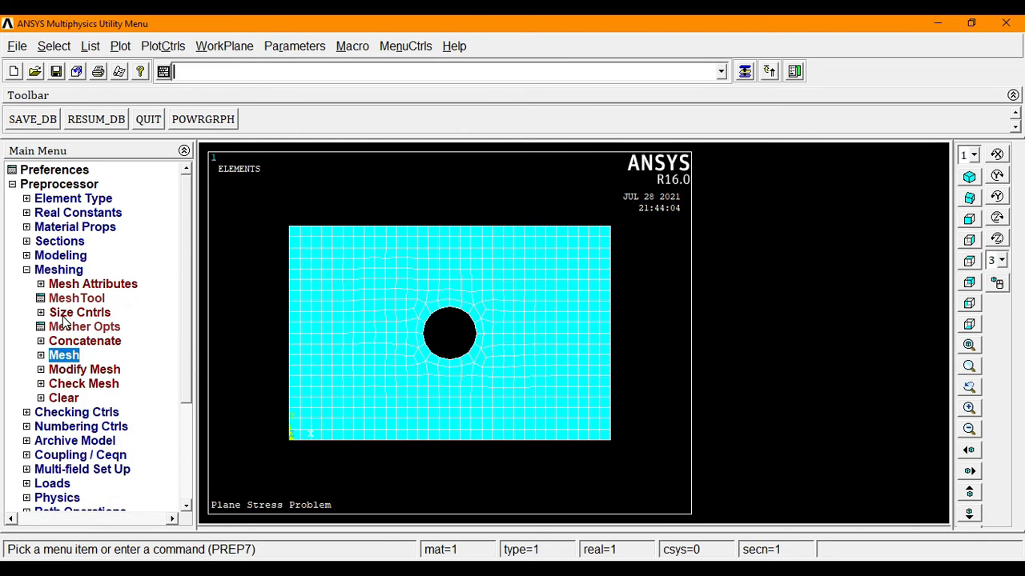
{"action": "left_click", "coordinate": [71, 300]}
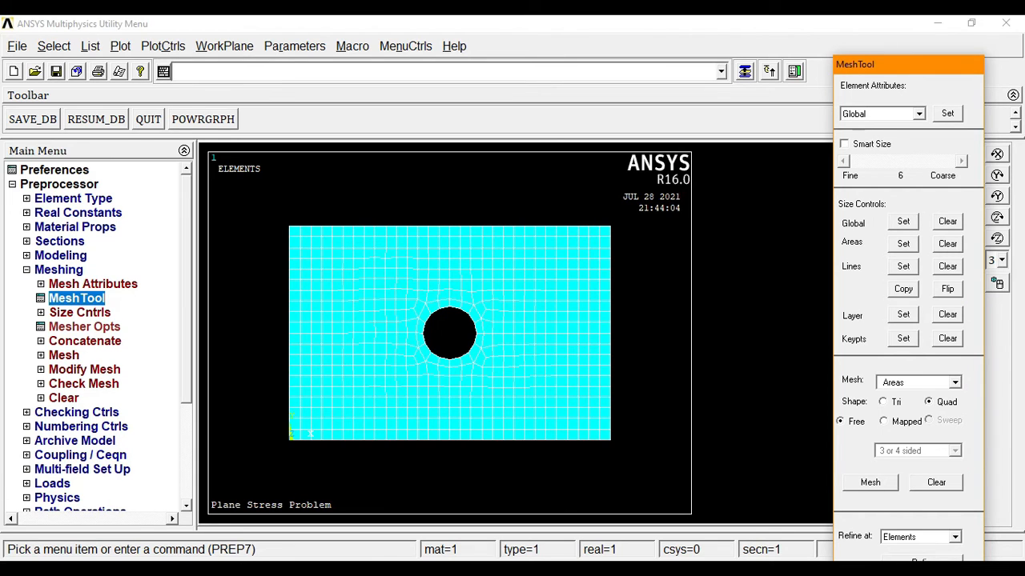
{"action": "left_click_drag", "start_coordinate": [878, 64], "coordinate": [849, 24]}
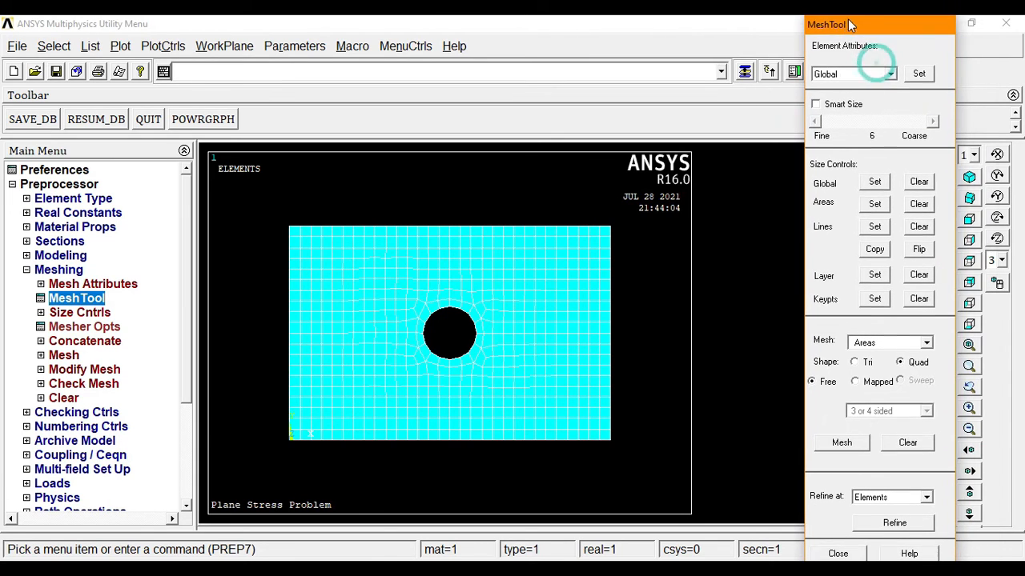
{"action": "left_click", "coordinate": [894, 523]}
{"action": "left_click_drag", "start_coordinate": [119, 279], "coordinate": [157, 161]}
{"action": "left_click", "coordinate": [133, 233]}
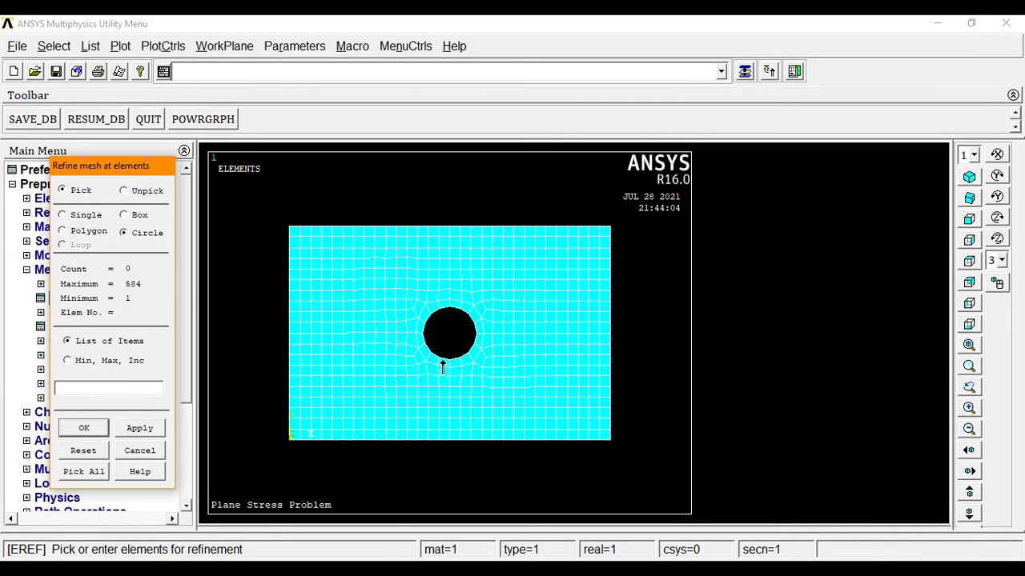
{"action": "left_click_drag", "start_coordinate": [448, 333], "coordinate": [422, 314]}
{"action": "left_click", "coordinate": [84, 429]}
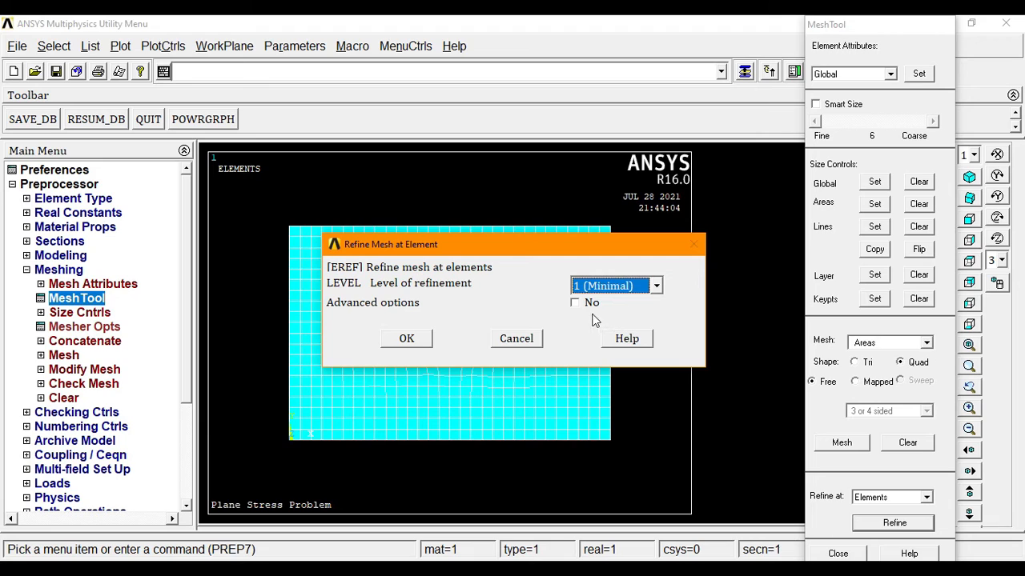
{"action": "left_click", "coordinate": [656, 286]}
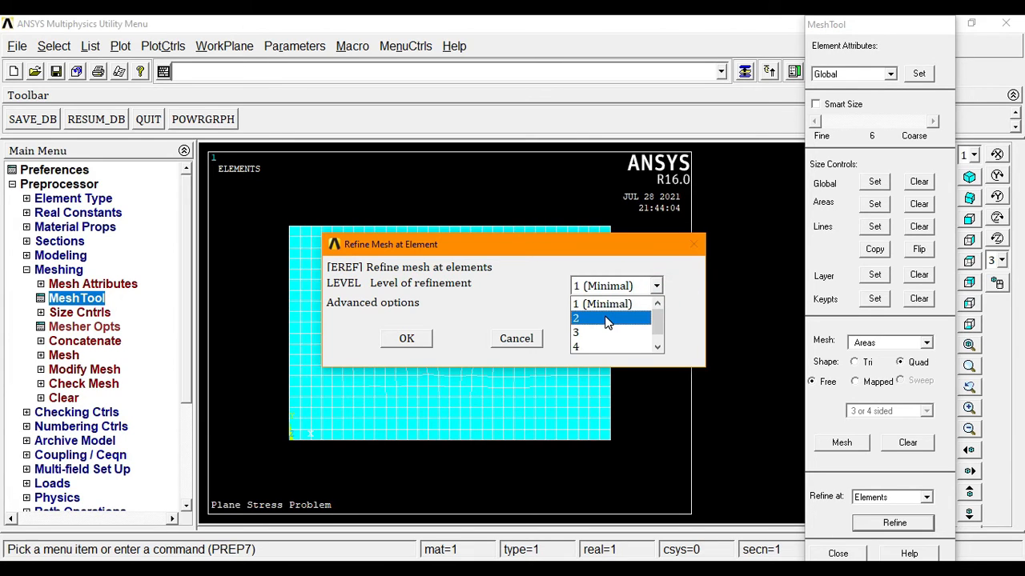
{"action": "left_click", "coordinate": [607, 320]}
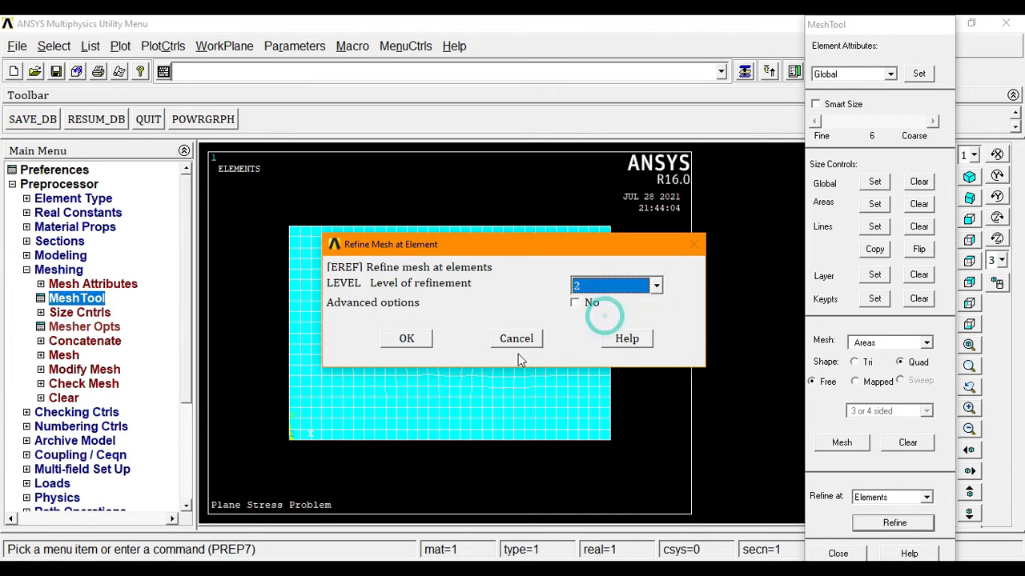
{"action": "left_click", "coordinate": [407, 339]}
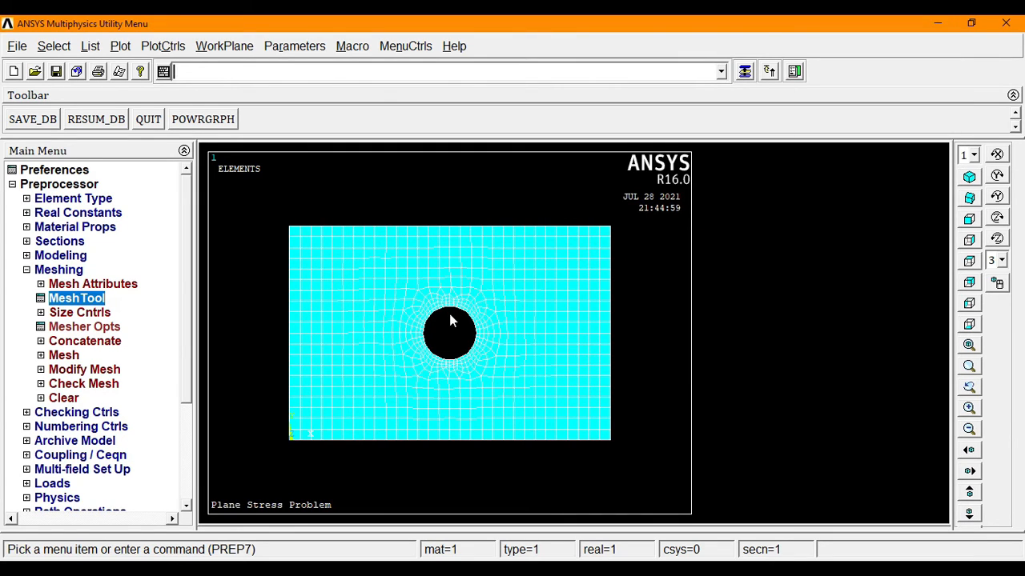
Apply a displacement constraint of 0 in all DOF, as a constant value, on the plate's left edge line.
{"action": "left_click", "coordinate": [64, 271]}
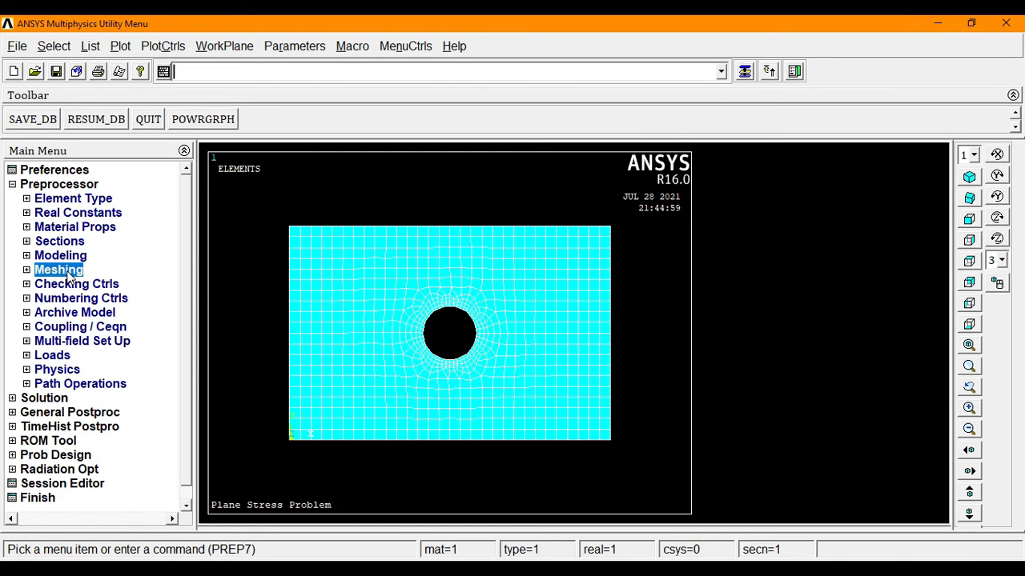
{"action": "left_click", "coordinate": [58, 357]}
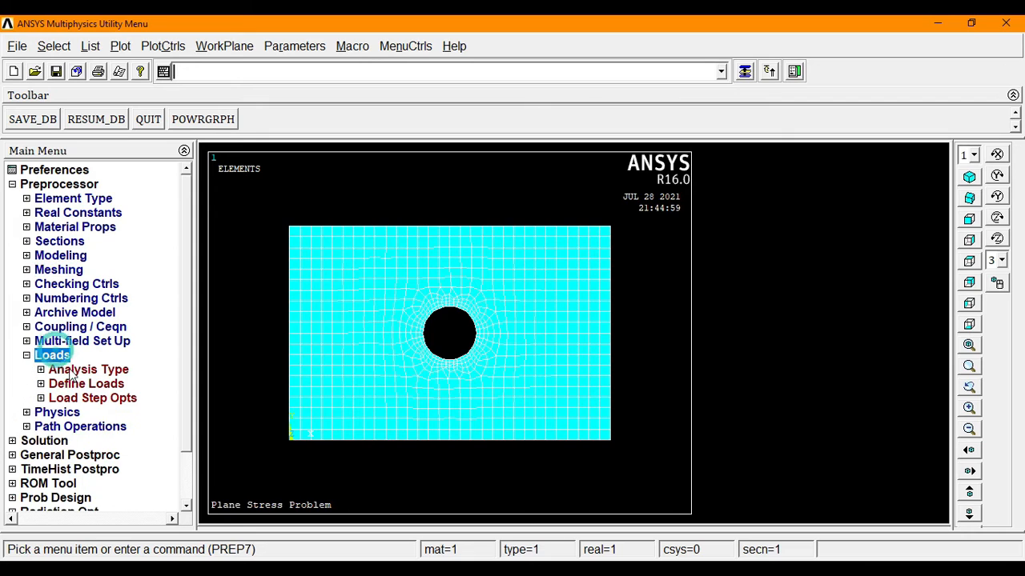
{"action": "left_click", "coordinate": [84, 385]}
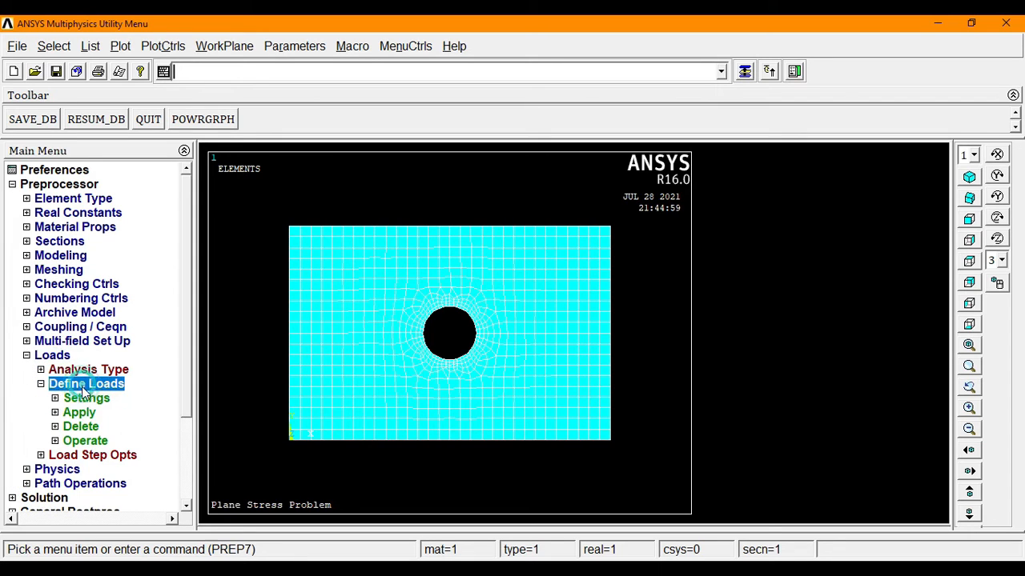
{"action": "left_click", "coordinate": [86, 413]}
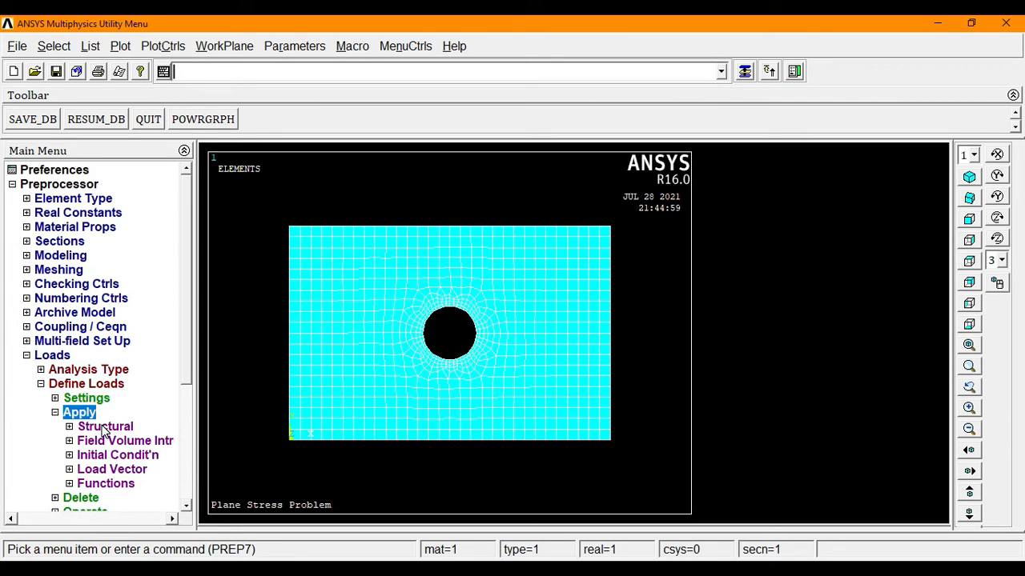
{"action": "left_click", "coordinate": [105, 426]}
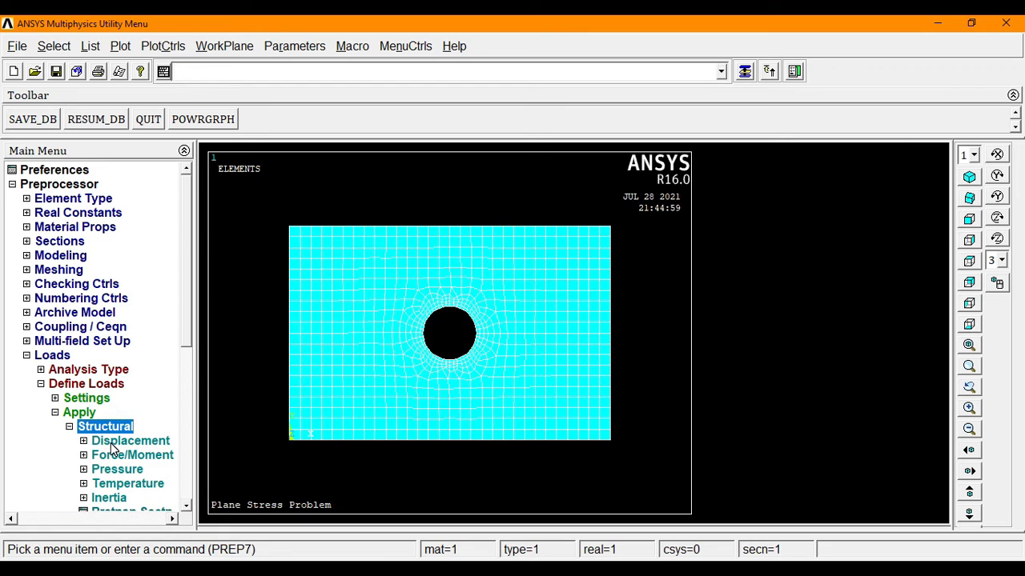
{"action": "left_click", "coordinate": [113, 445]}
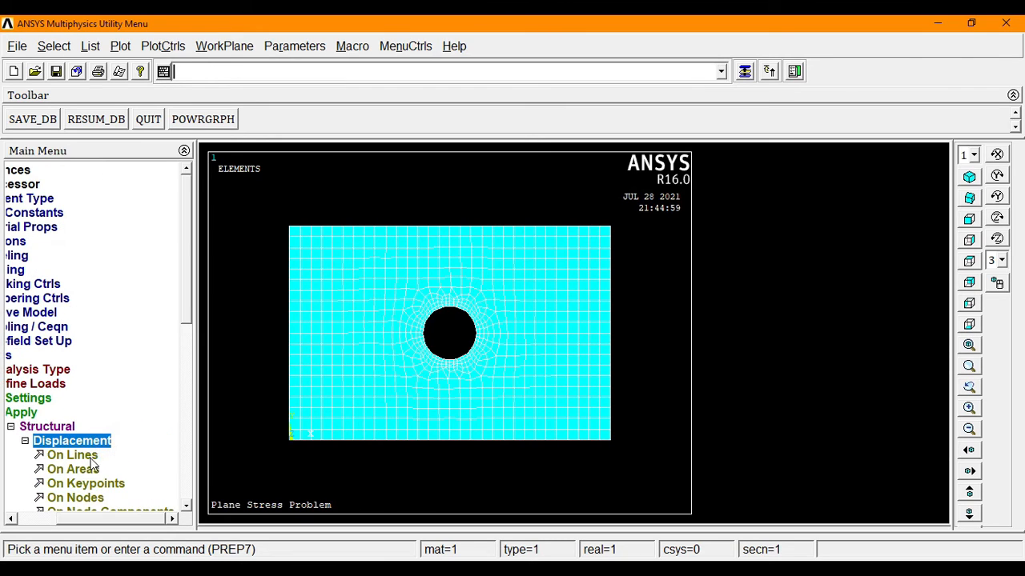
{"action": "left_click", "coordinate": [94, 456]}
{"action": "left_click", "coordinate": [285, 335]}
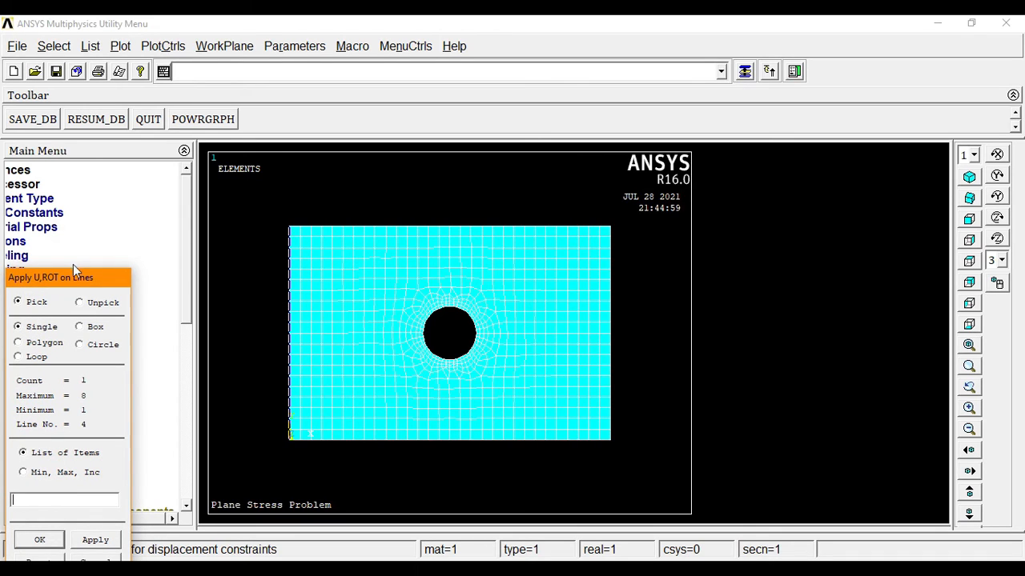
{"action": "left_click_drag", "start_coordinate": [94, 277], "coordinate": [148, 177]}
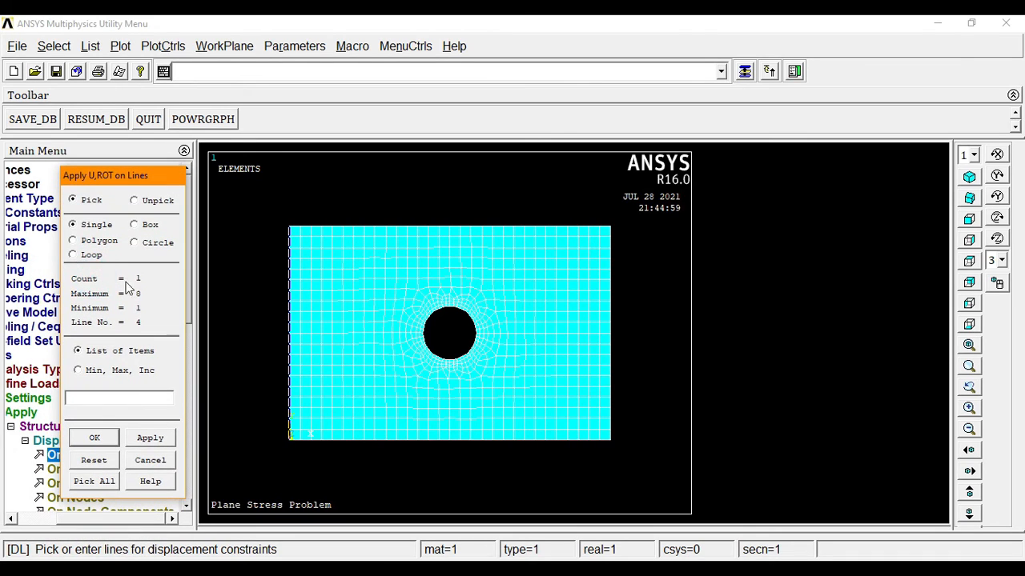
{"action": "left_click", "coordinate": [93, 437]}
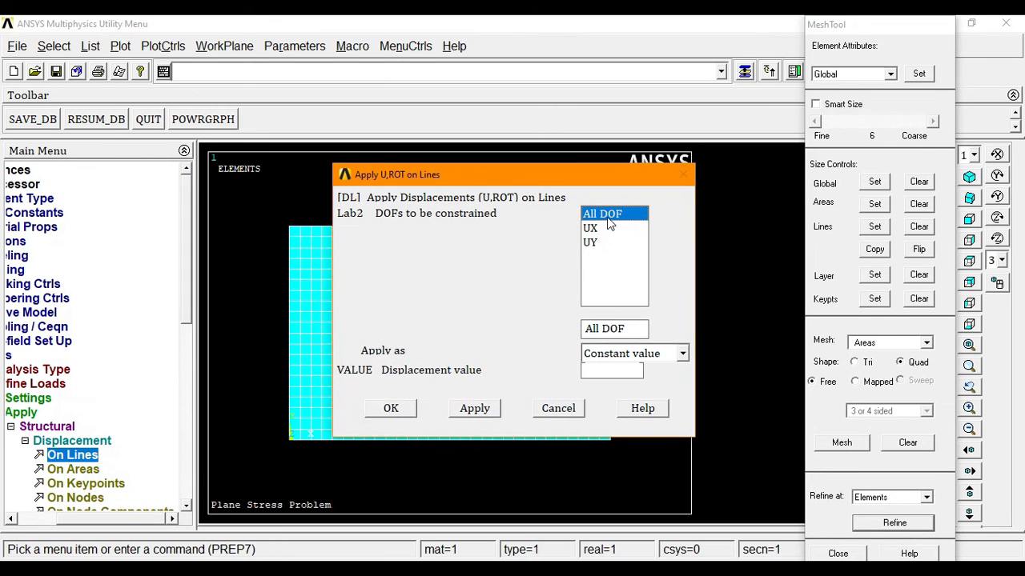
{"action": "left_click", "coordinate": [602, 371]}
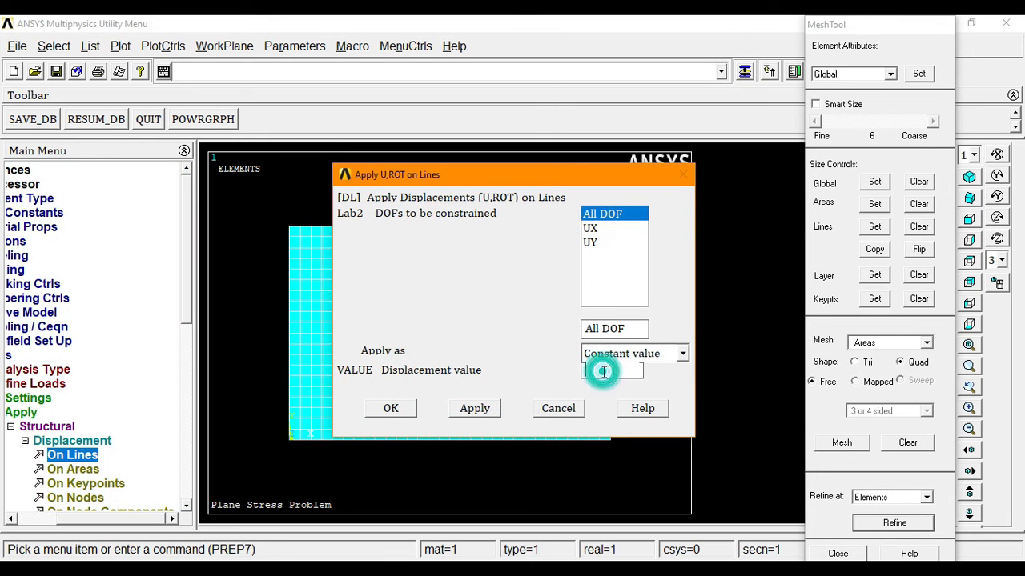
{"action": "type", "text": "0"}
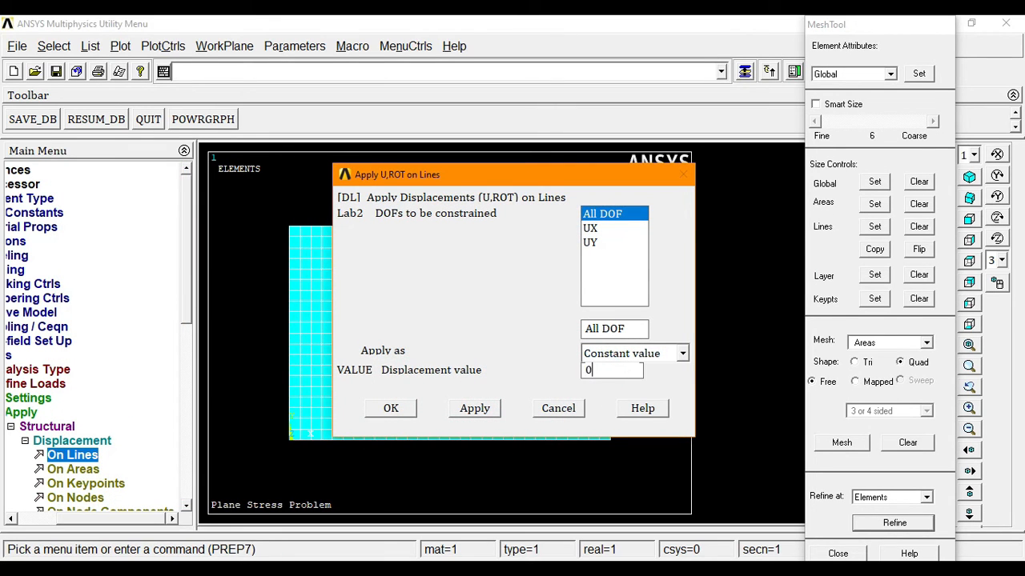
{"action": "left_click", "coordinate": [407, 409]}
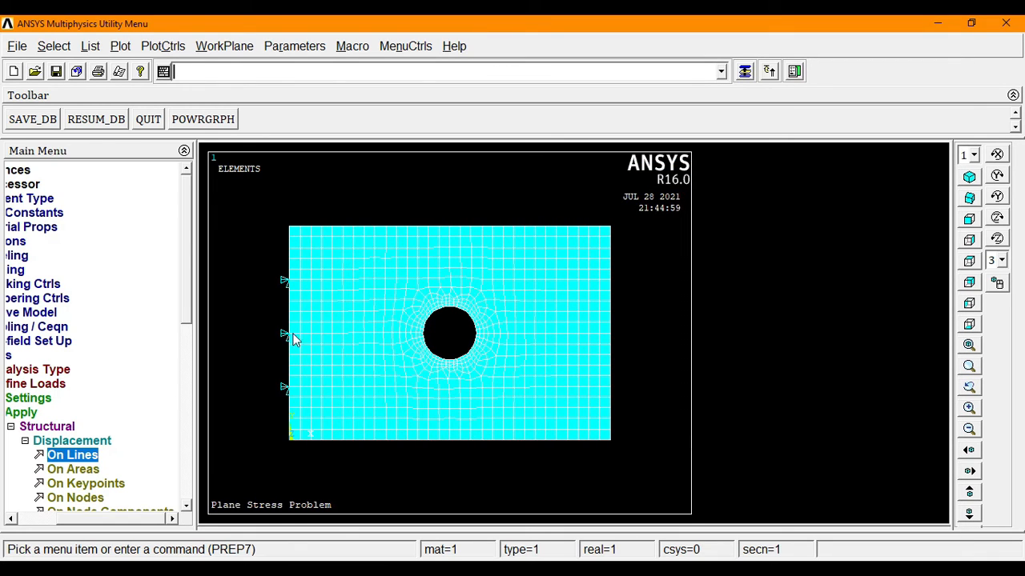
Apply a constant pressure of -50 on the plate's right edge line.
{"action": "left_click", "coordinate": [96, 439]}
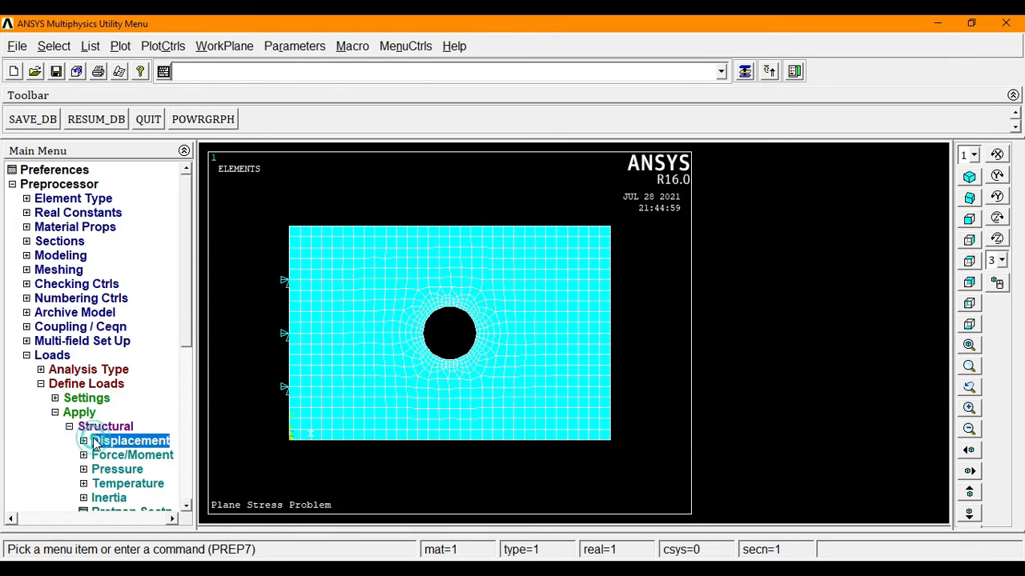
{"action": "left_click", "coordinate": [97, 427]}
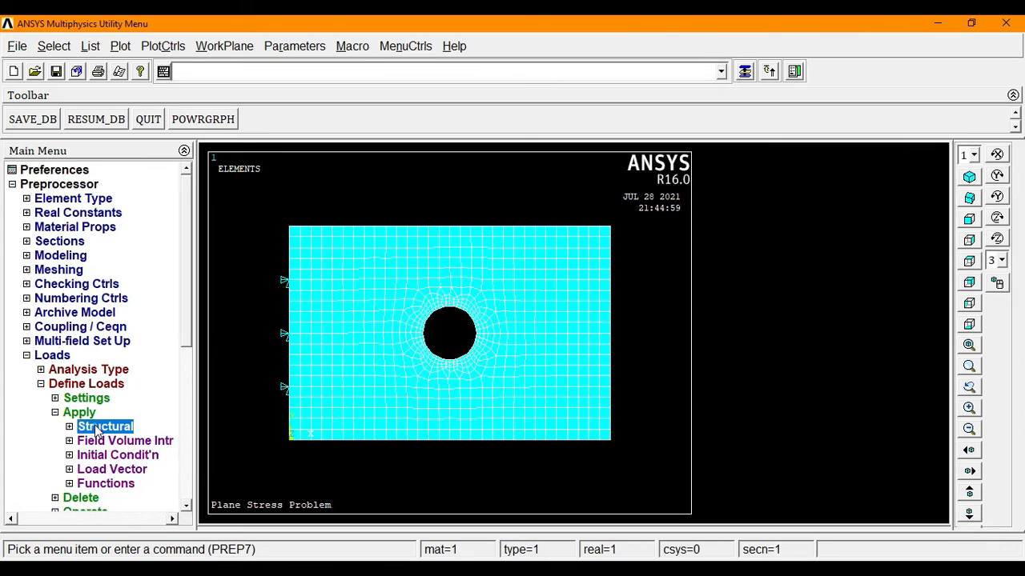
{"action": "left_click_drag", "start_coordinate": [185, 330], "coordinate": [188, 360]}
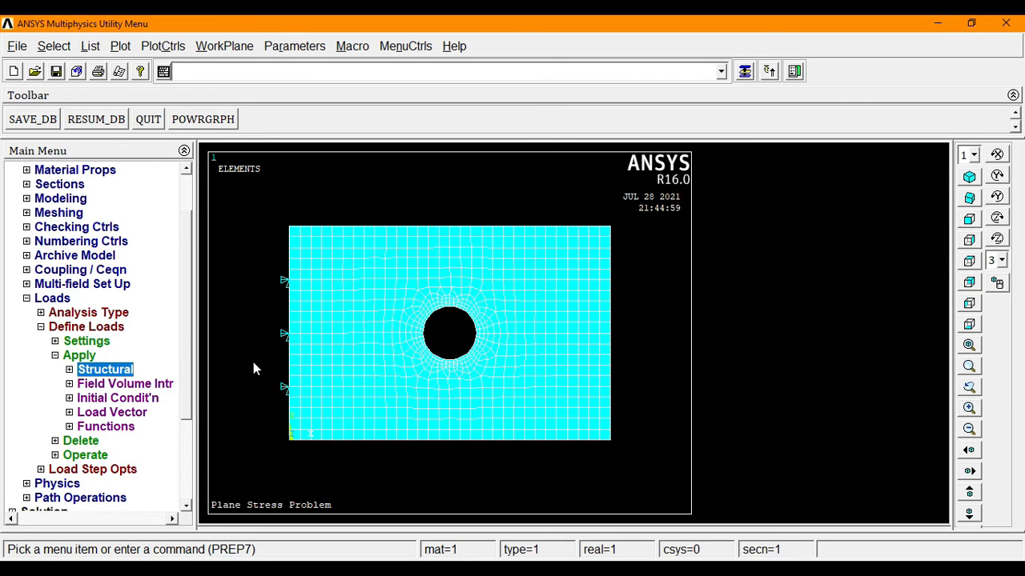
{"action": "left_click", "coordinate": [104, 372]}
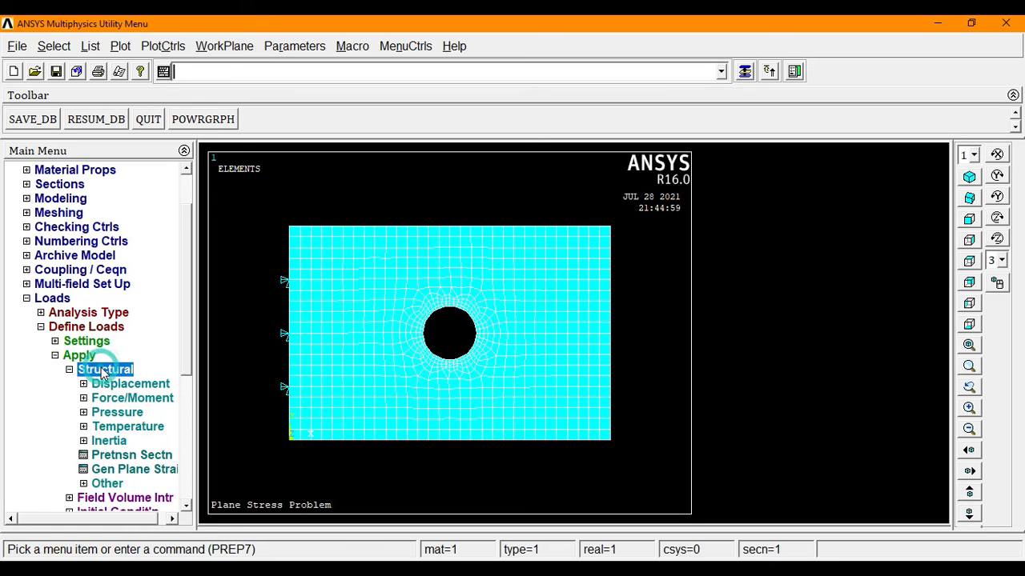
{"action": "left_click", "coordinate": [104, 413]}
{"action": "left_click", "coordinate": [58, 426]}
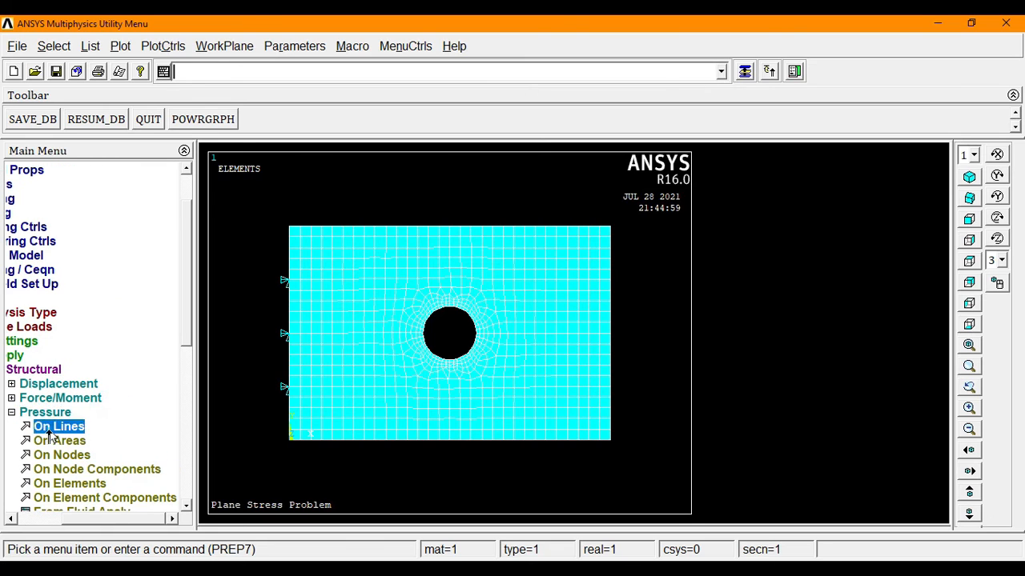
{"action": "left_click", "coordinate": [609, 321]}
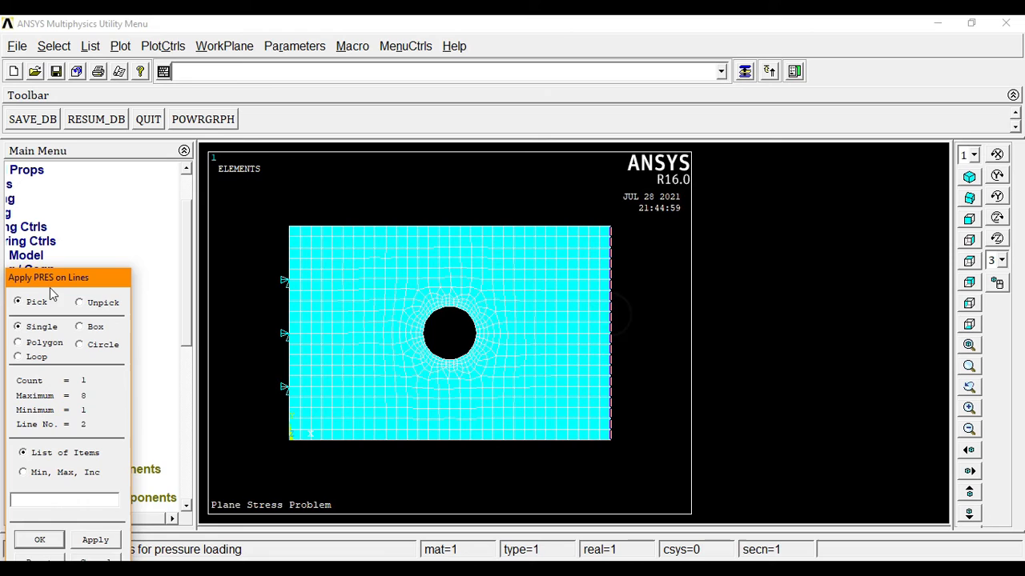
{"action": "left_click_drag", "start_coordinate": [56, 277], "coordinate": [143, 146]}
{"action": "left_click", "coordinate": [133, 409]}
{"action": "left_click", "coordinate": [631, 196]}
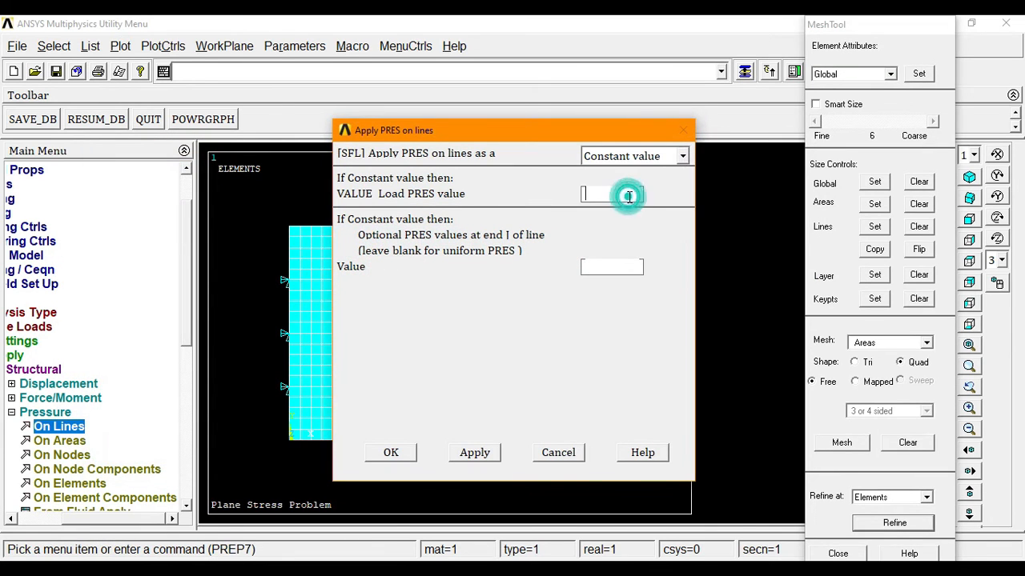
{"action": "type", "text": "-50"}
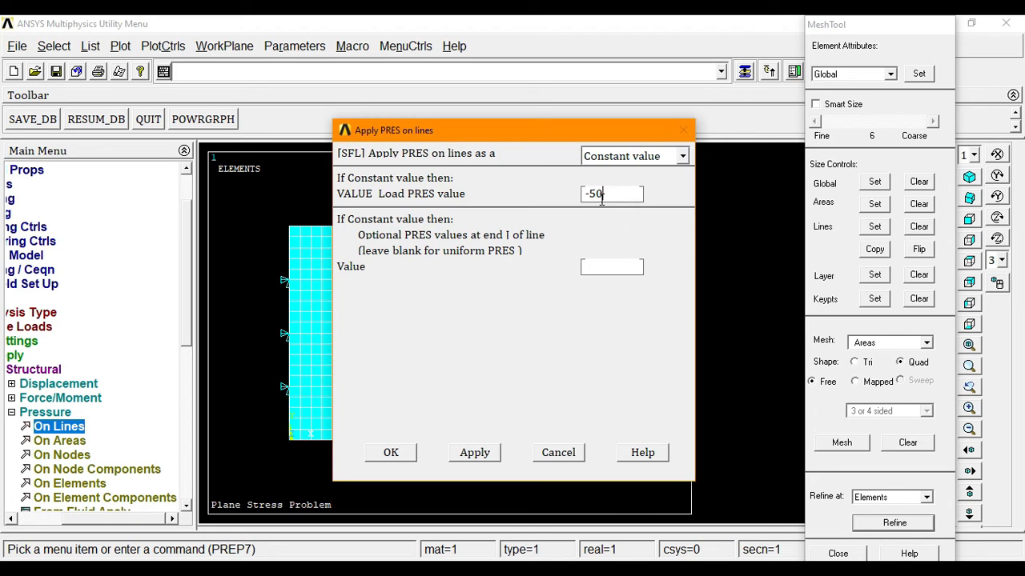
{"action": "left_click", "coordinate": [376, 454]}
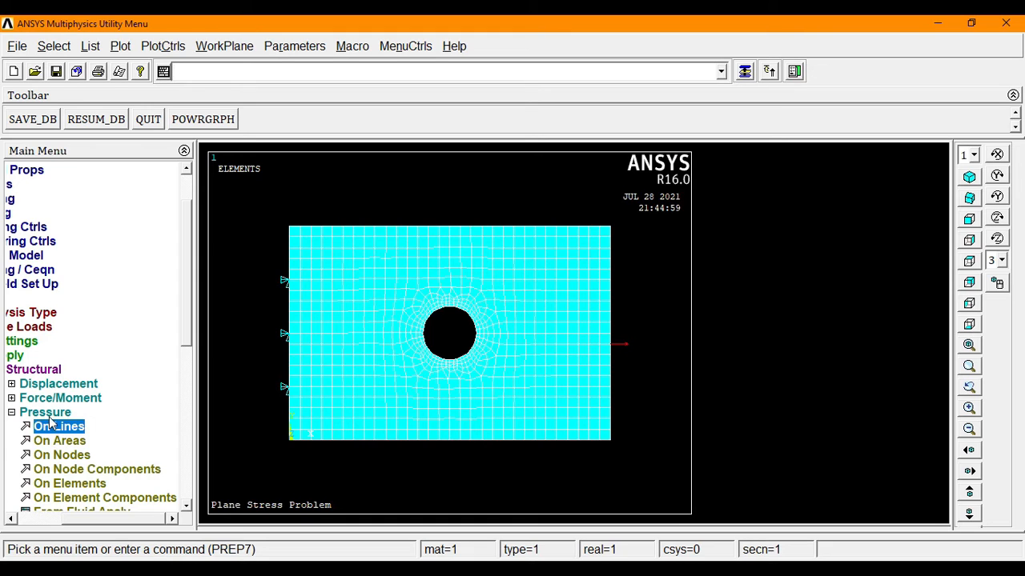
Solve the current load step, then dismiss the completion note and the solution status listing.
{"action": "left_click", "coordinate": [44, 327]}
{"action": "left_click", "coordinate": [50, 300]}
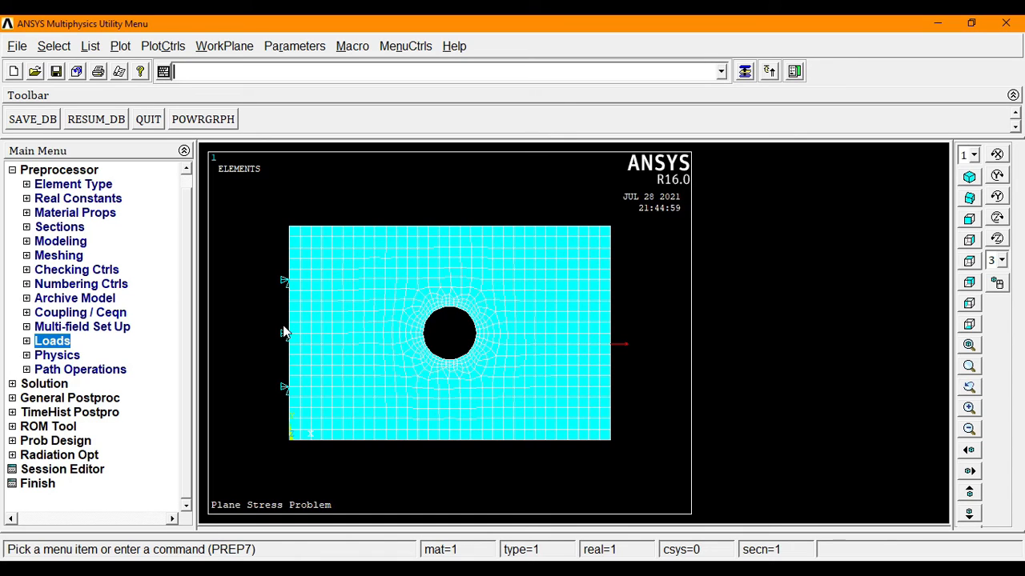
{"action": "left_click", "coordinate": [51, 385]}
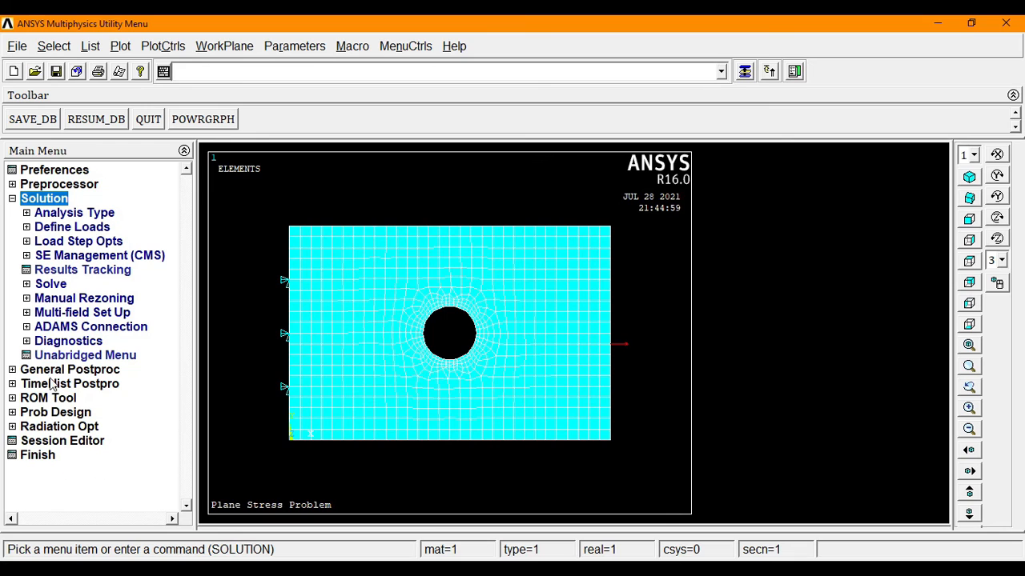
{"action": "left_click", "coordinate": [54, 287]}
{"action": "left_click", "coordinate": [75, 301]}
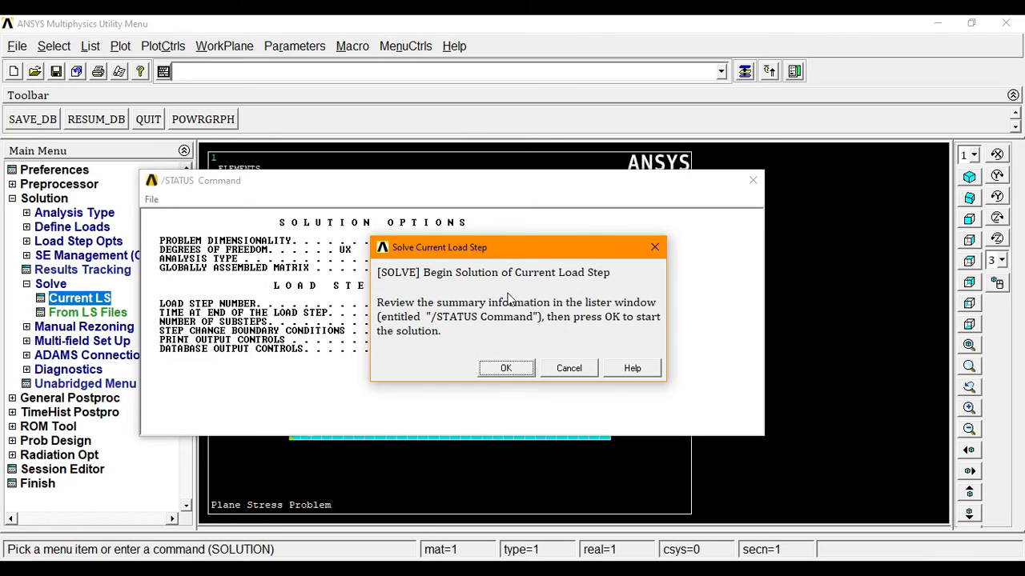
{"action": "left_click", "coordinate": [504, 369]}
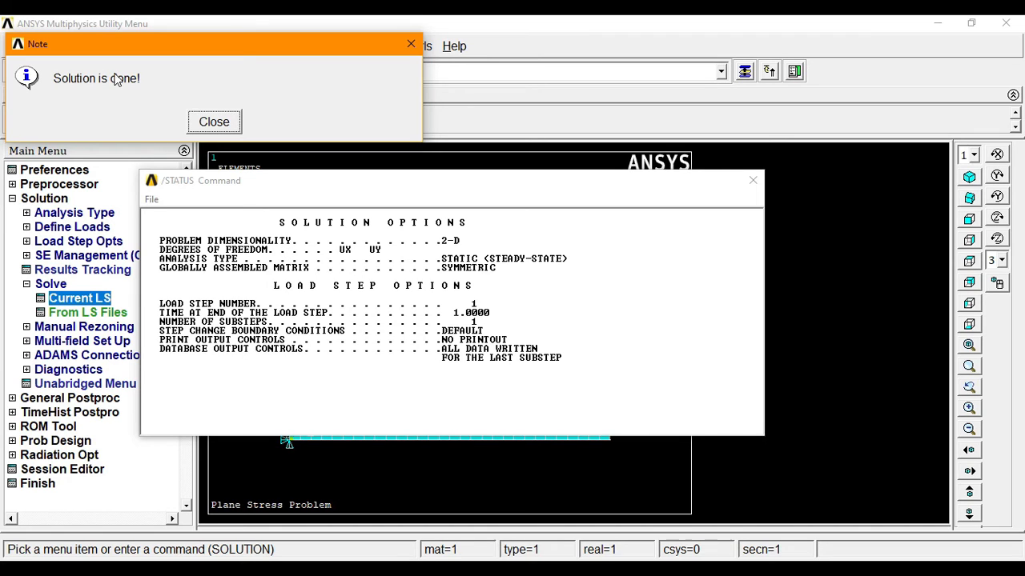
{"action": "left_click", "coordinate": [212, 126]}
{"action": "left_click", "coordinate": [154, 201]}
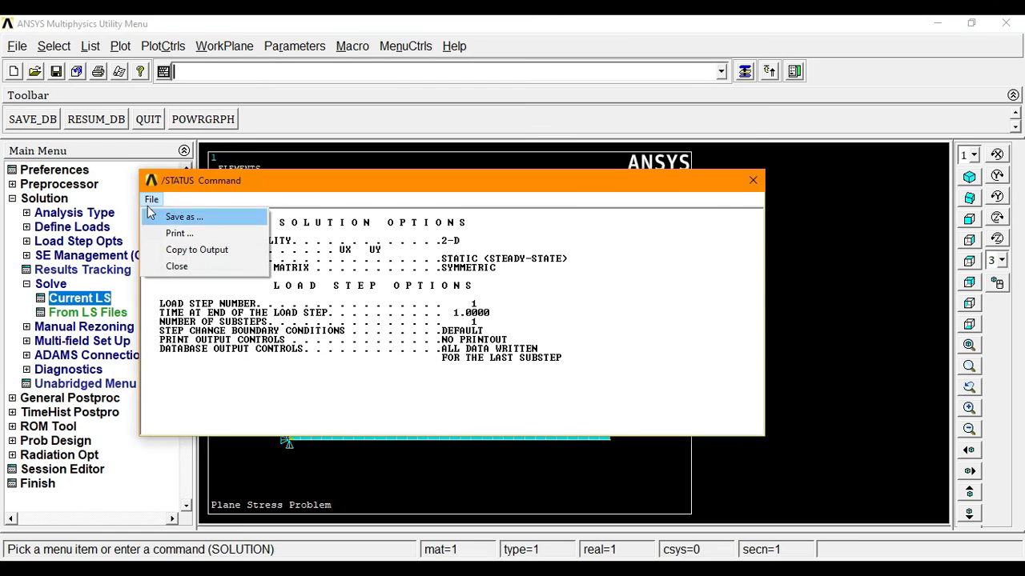
{"action": "left_click", "coordinate": [181, 268]}
Plot the von Mises stress as a nodal solution contour with deformed shape only and an auto calculated scale factor.
{"action": "left_click", "coordinate": [50, 285]}
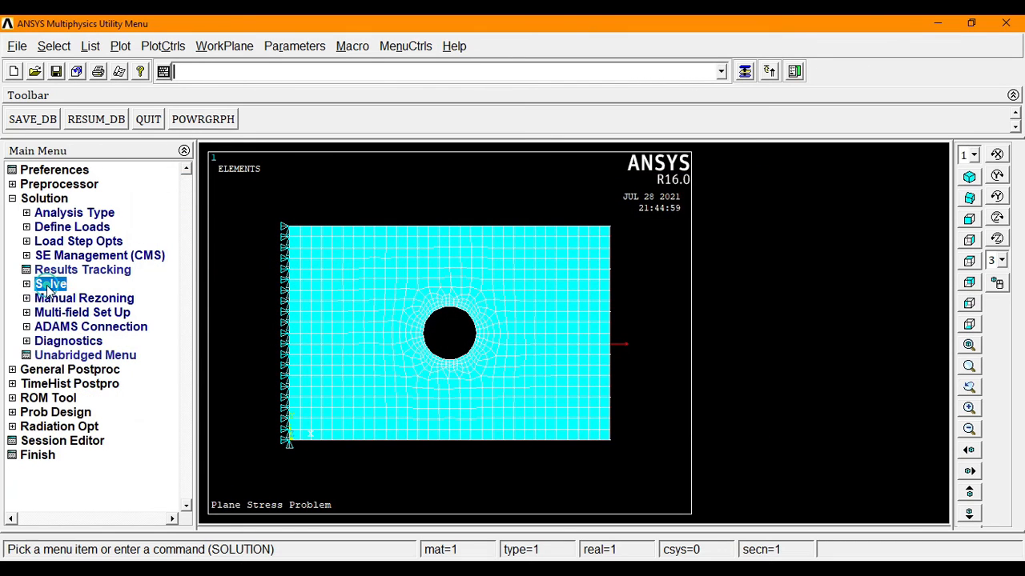
{"action": "left_click", "coordinate": [56, 371]}
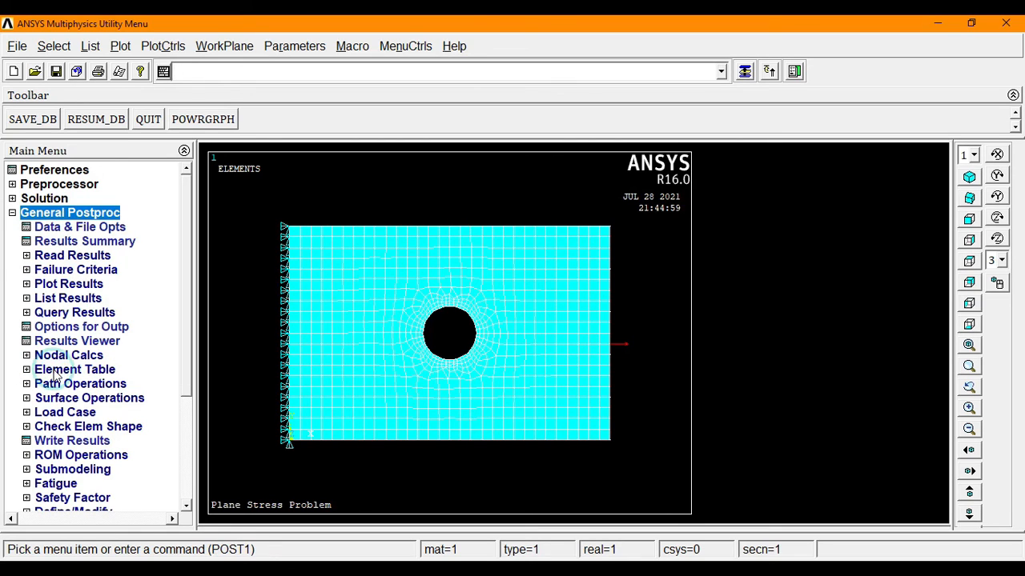
{"action": "left_click", "coordinate": [64, 285]}
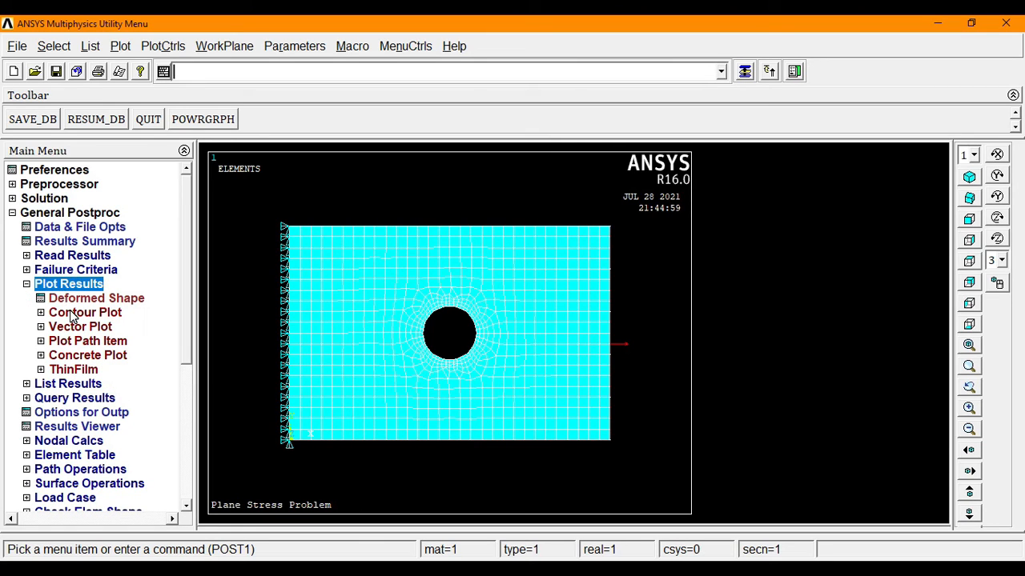
{"action": "left_click", "coordinate": [74, 314]}
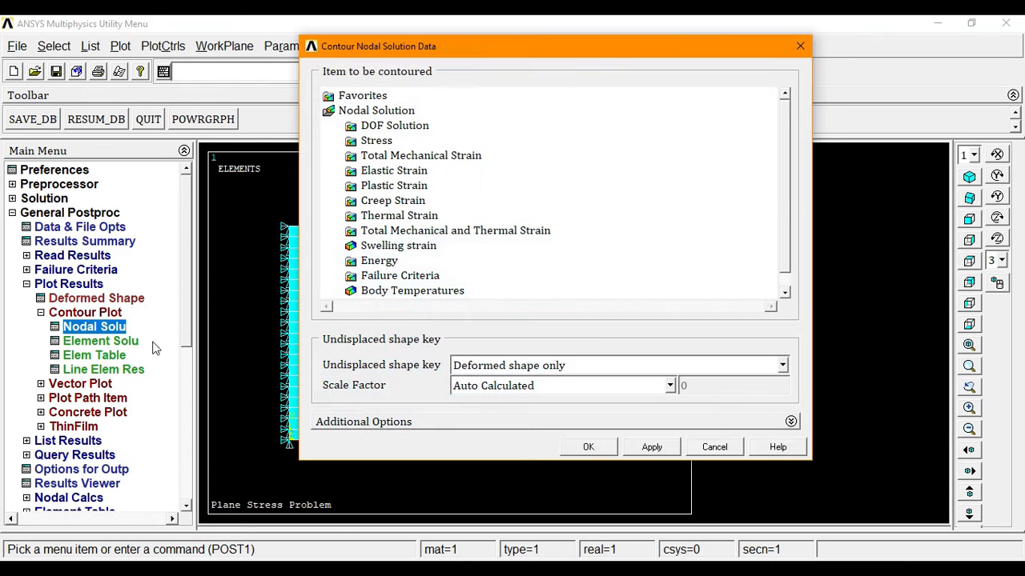
{"action": "left_click", "coordinate": [373, 141]}
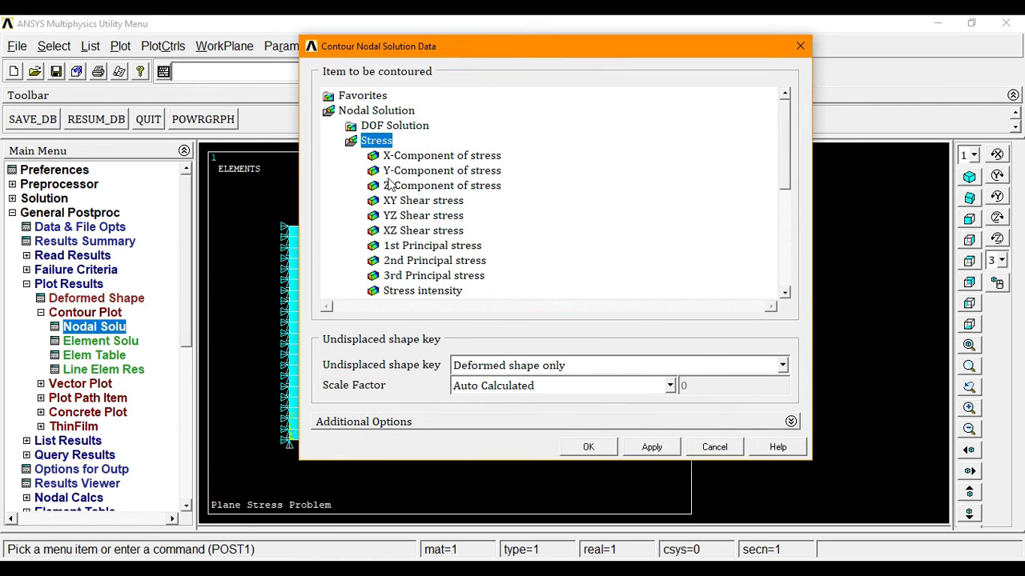
{"action": "left_click_drag", "start_coordinate": [783, 160], "coordinate": [782, 199]}
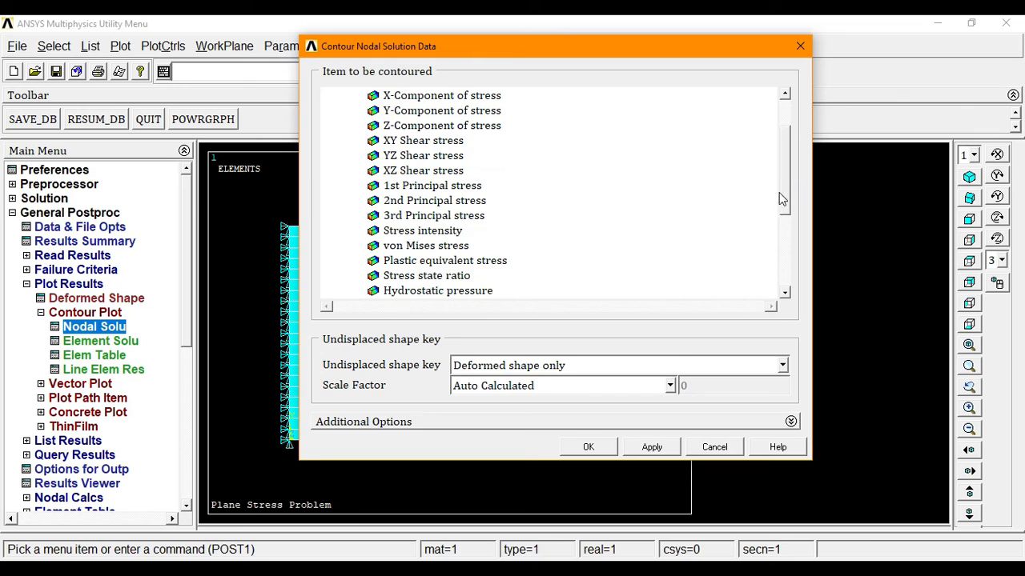
{"action": "left_click", "coordinate": [425, 245]}
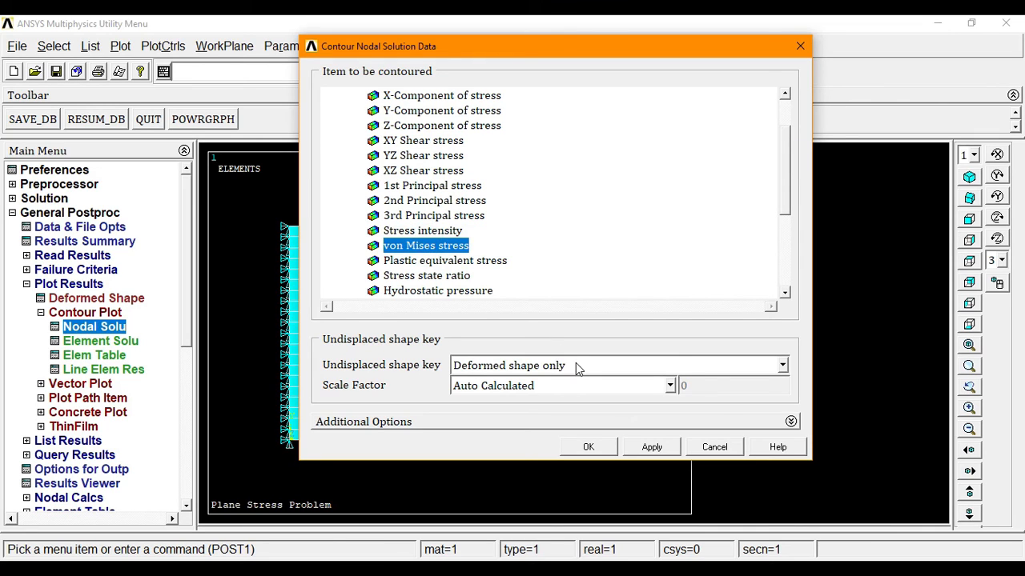
{"action": "left_click", "coordinate": [589, 447]}
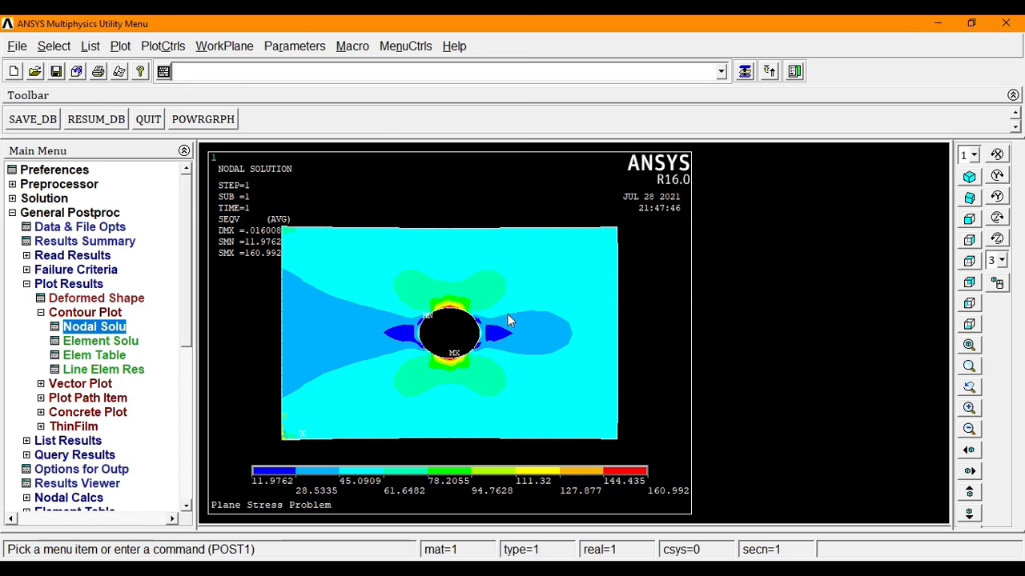
{"action": "left_click", "coordinate": [80, 313]}
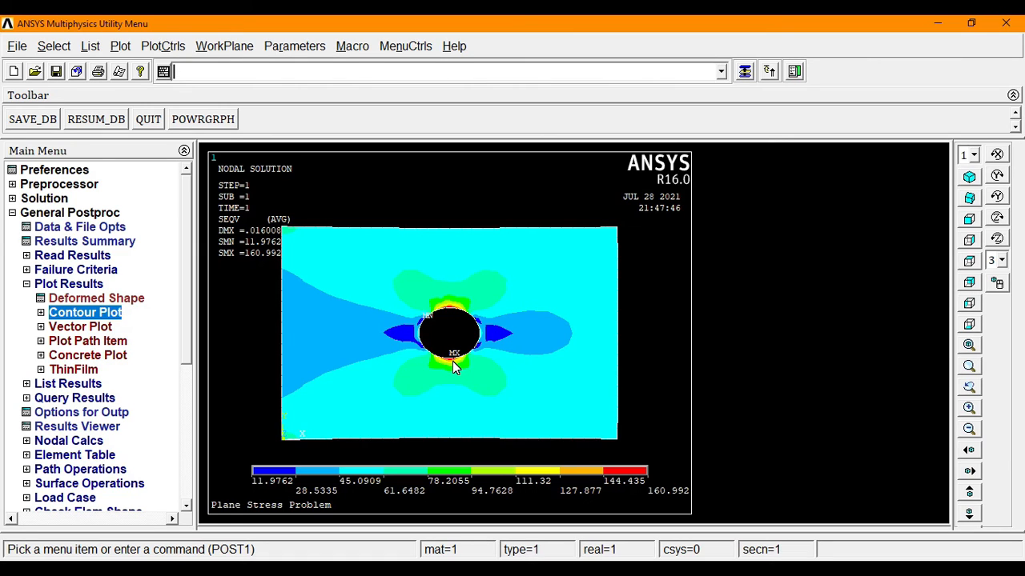
Plot the plate's deformed shape with the Def shape only option.
{"action": "left_click", "coordinate": [55, 287]}
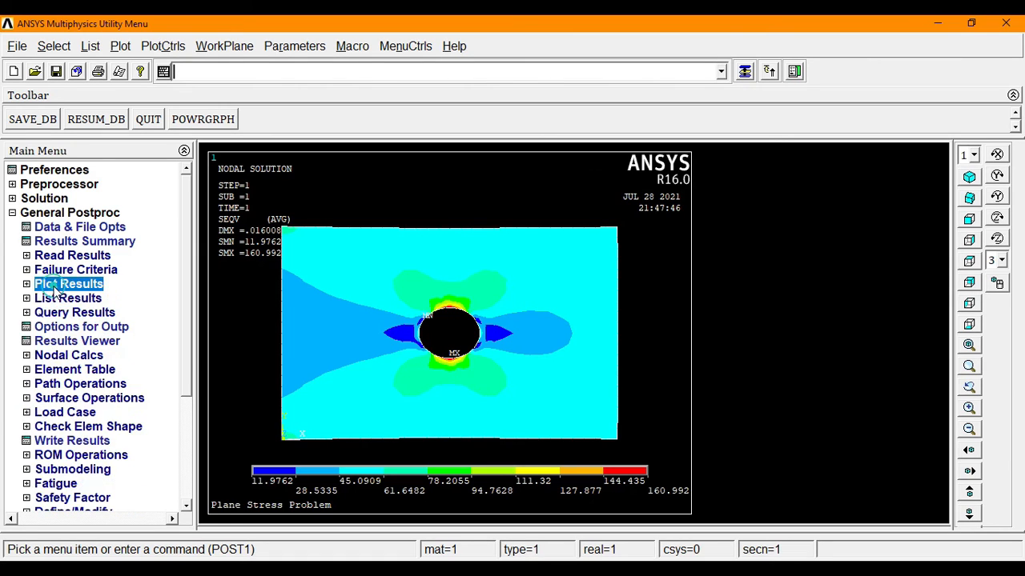
{"action": "left_click", "coordinate": [56, 290]}
{"action": "left_click", "coordinate": [80, 299]}
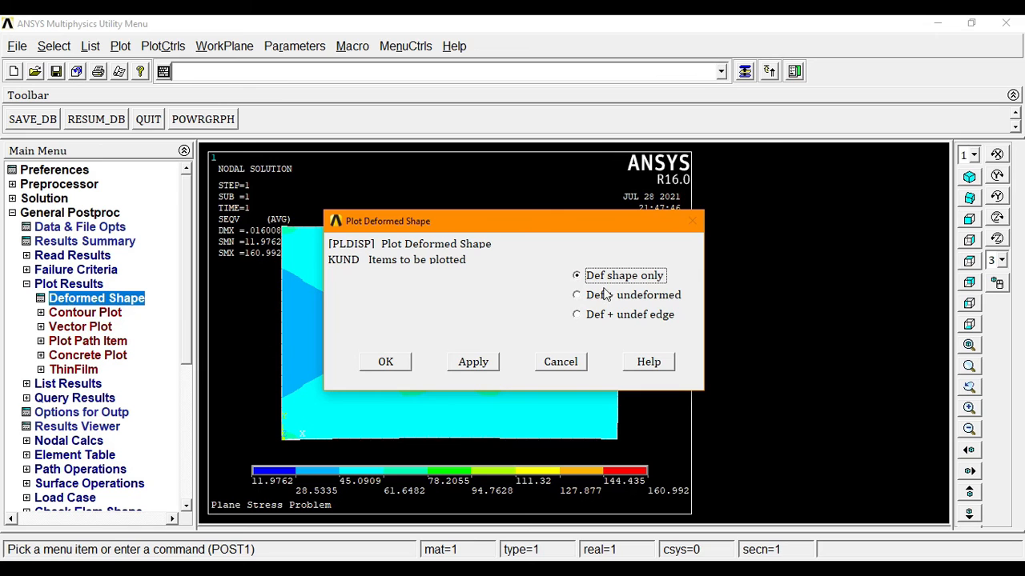
{"action": "left_click", "coordinate": [388, 364]}
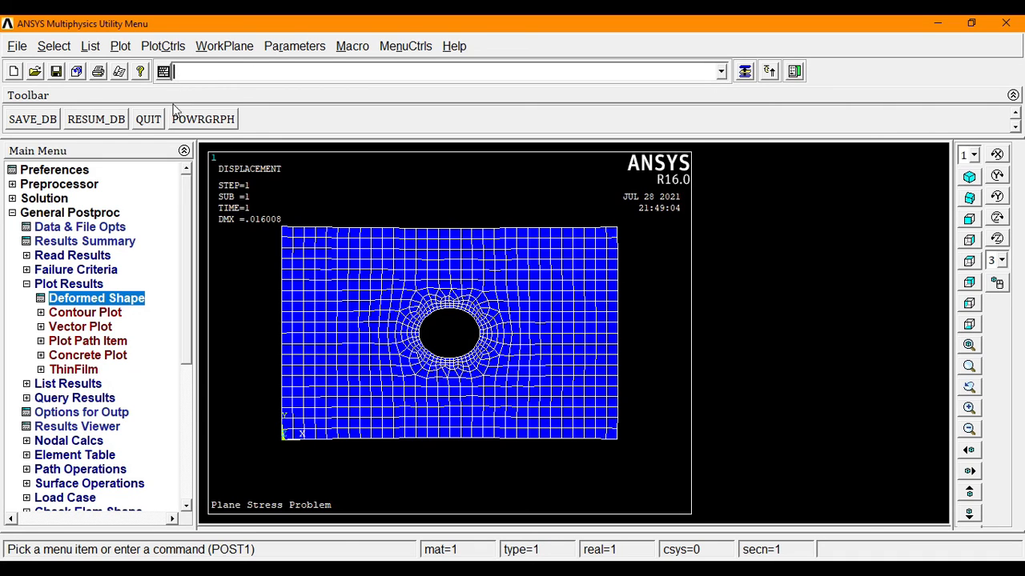
Animate the deformed shape with 5 frames, a 0.5-second time delay and deformed shape only, and close the animation controller.
{"action": "left_click", "coordinate": [168, 46]}
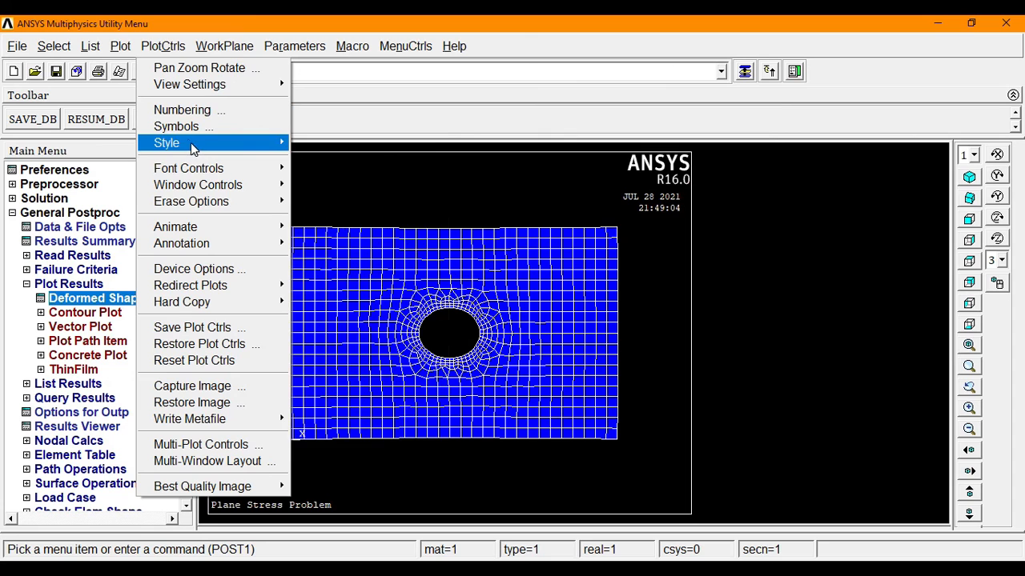
{"action": "mouse_move", "coordinate": [193, 224]}
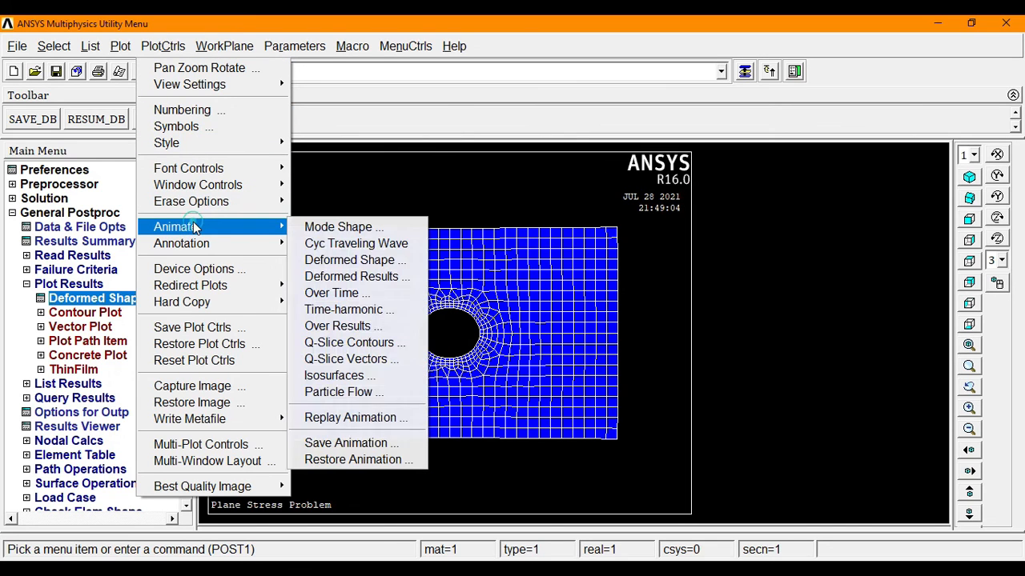
{"action": "left_click", "coordinate": [328, 260]}
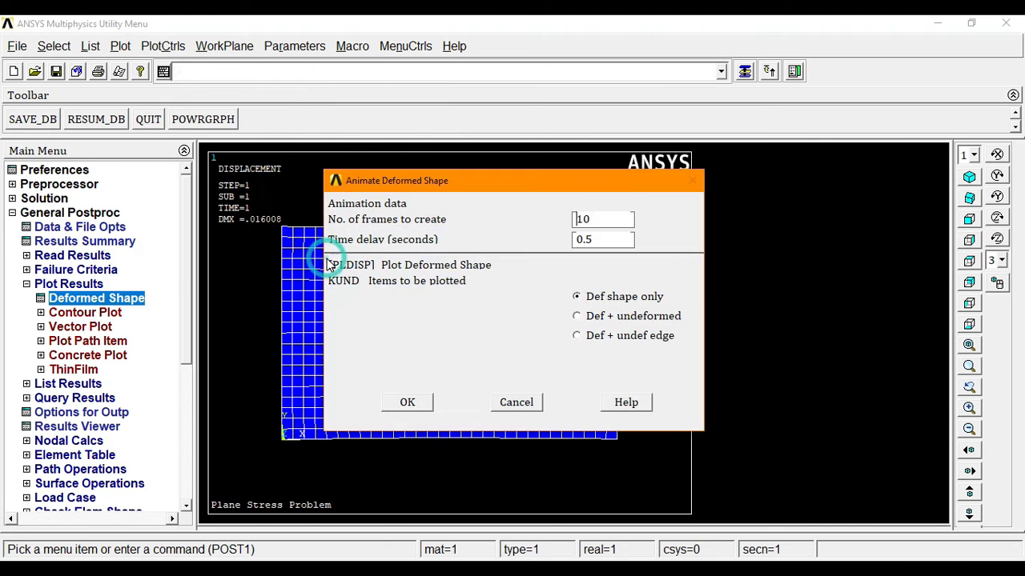
{"action": "double_click", "coordinate": [606, 221]}
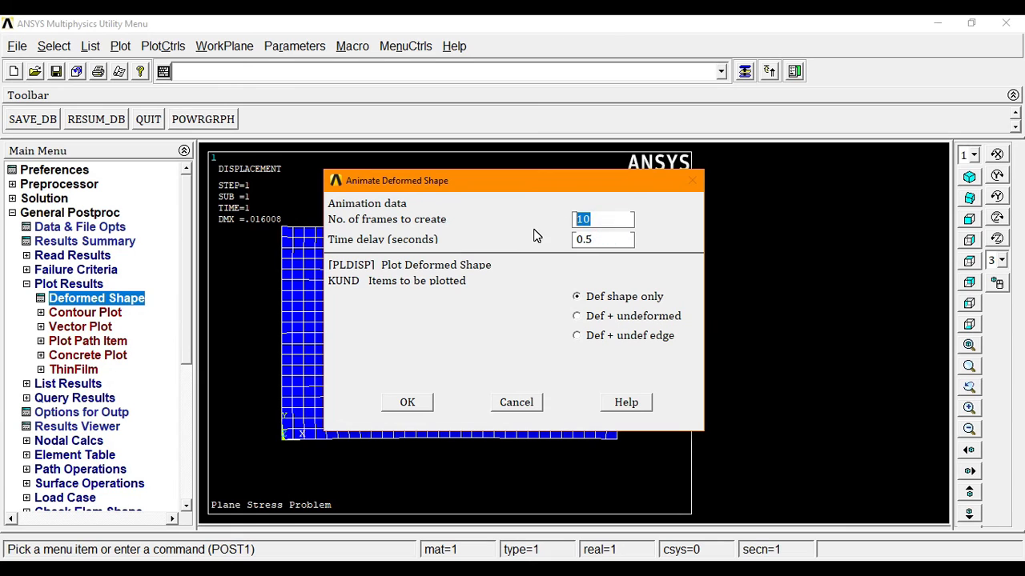
{"action": "type", "text": "5"}
{"action": "left_click", "coordinate": [423, 400]}
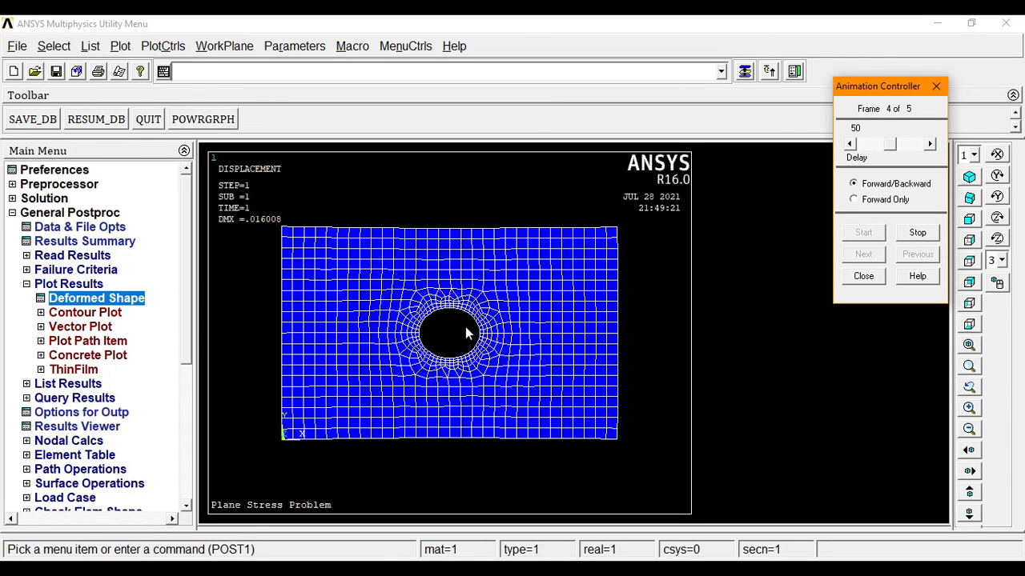
{"action": "left_click", "coordinate": [863, 275]}
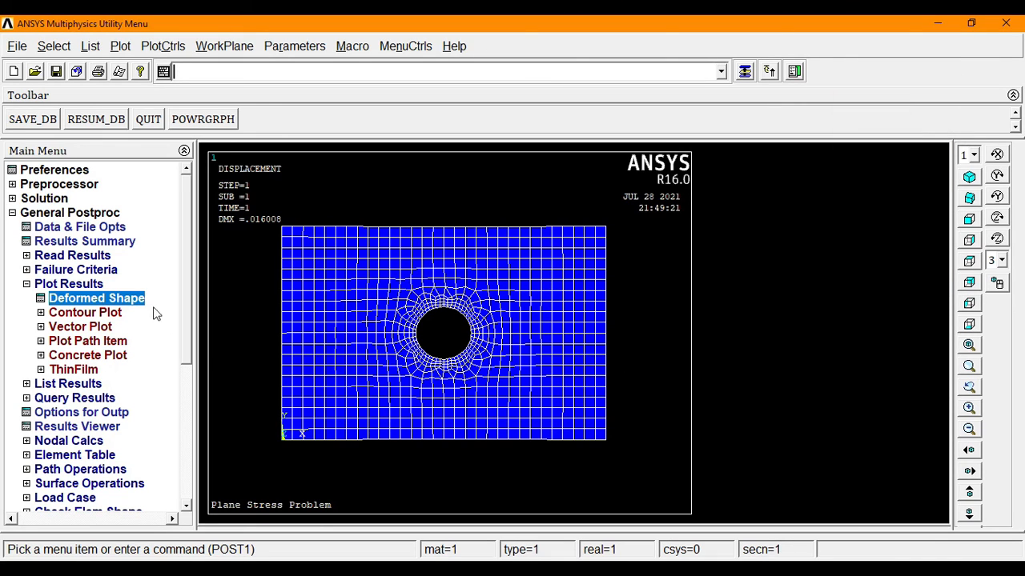
Define a path by nodes, picking the consecutive edge nodes around the right half of the hole from its top to its bottom.
{"action": "left_click", "coordinate": [80, 286]}
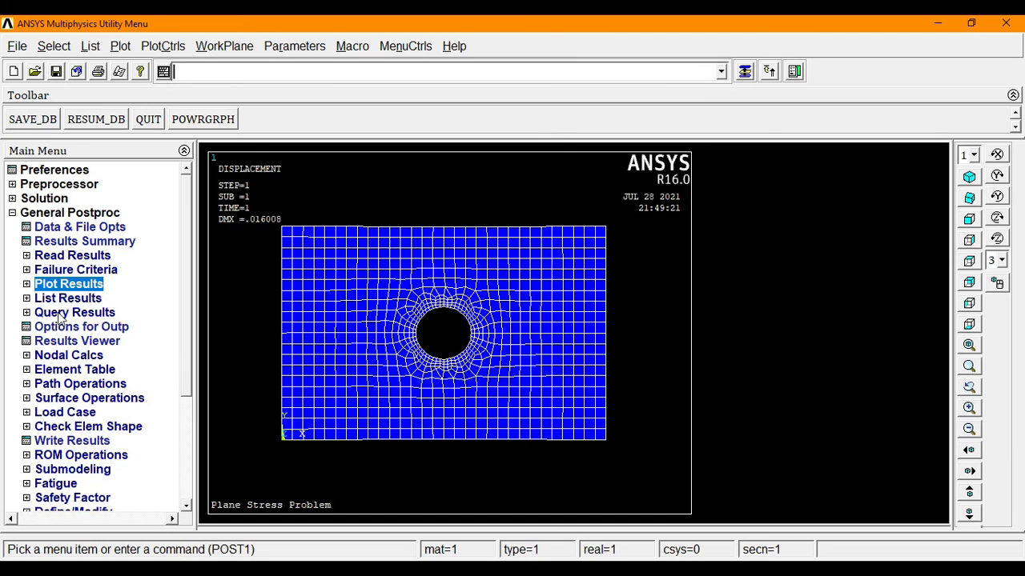
{"action": "left_click", "coordinate": [67, 387]}
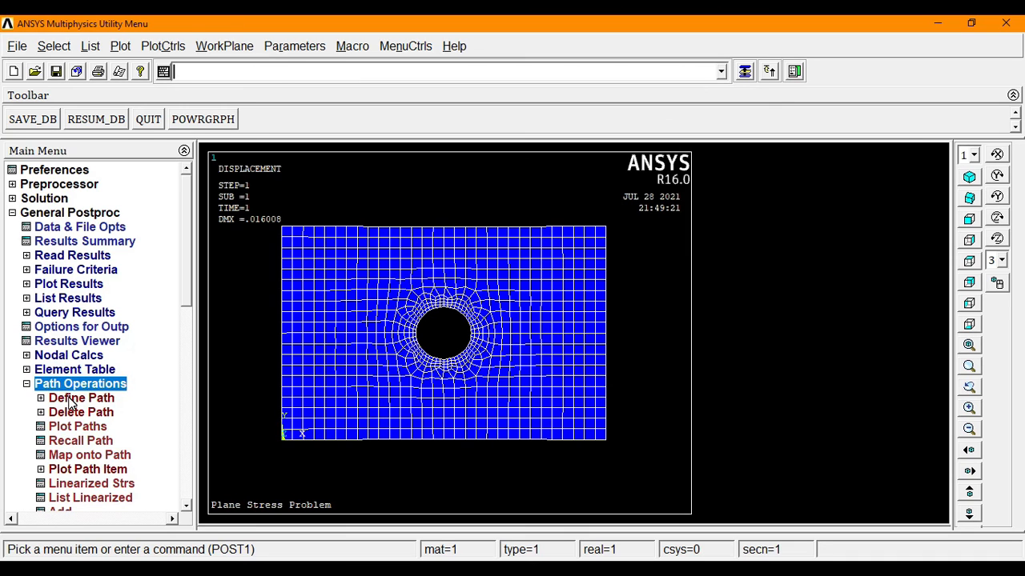
{"action": "left_click", "coordinate": [69, 400]}
{"action": "left_click", "coordinate": [89, 412]}
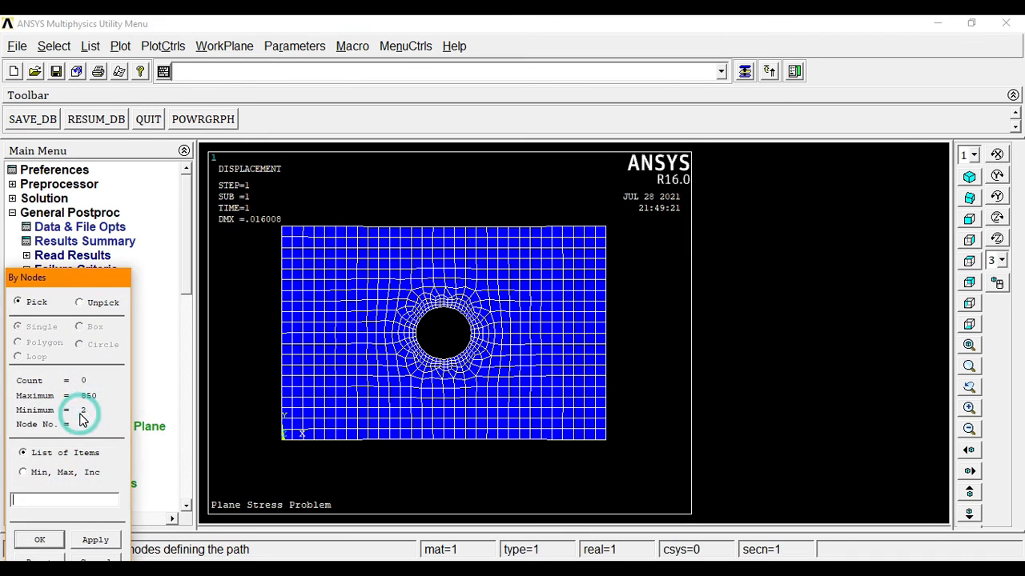
{"action": "left_click_drag", "start_coordinate": [89, 280], "coordinate": [154, 192]}
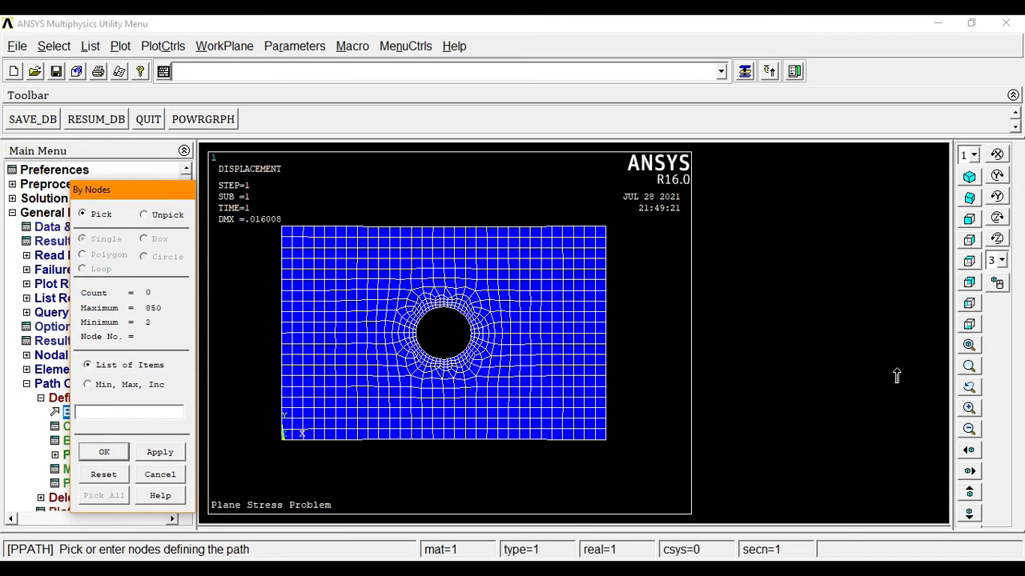
{"action": "left_click", "coordinate": [968, 408]}
{"action": "left_click", "coordinate": [968, 408]}
{"action": "left_click", "coordinate": [967, 408]}
{"action": "left_click", "coordinate": [968, 408]}
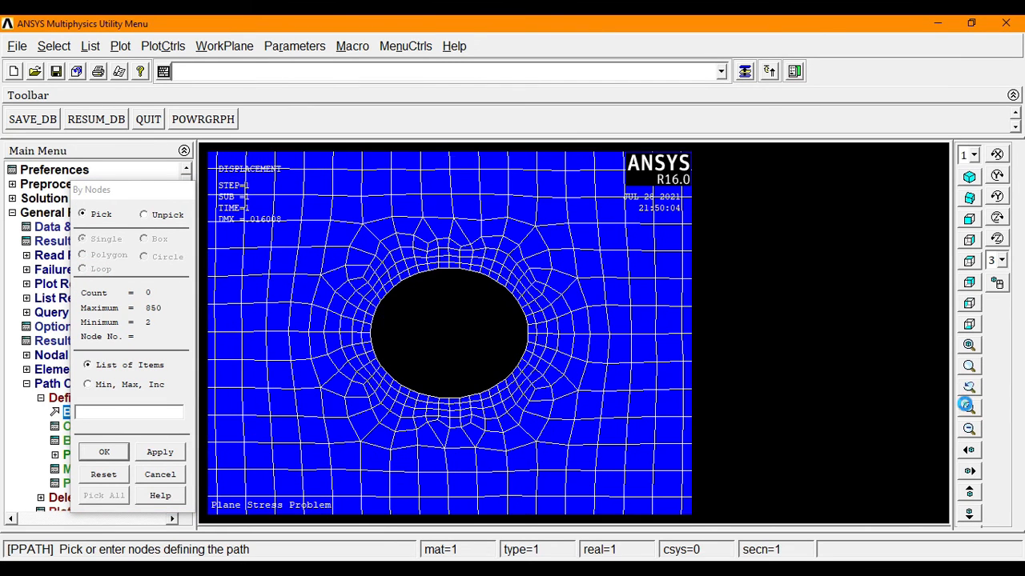
{"action": "left_click", "coordinate": [967, 408]}
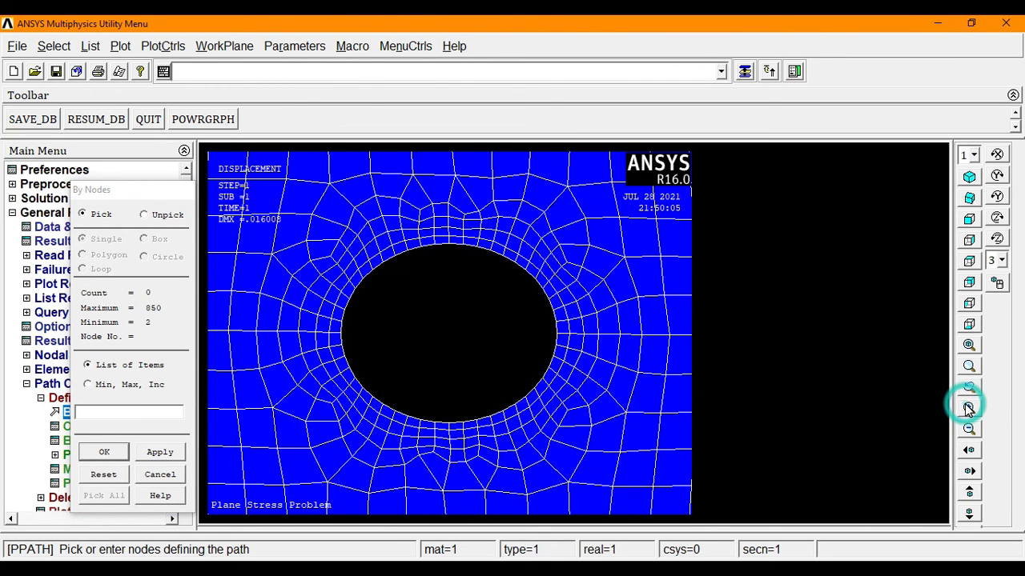
{"action": "left_click", "coordinate": [449, 243]}
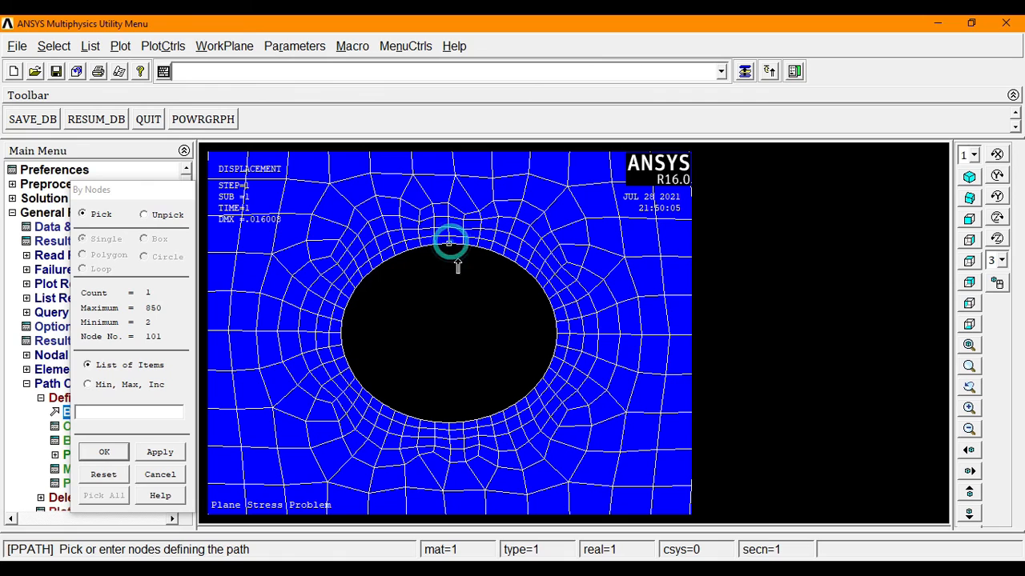
{"action": "left_click", "coordinate": [462, 243]}
{"action": "left_click", "coordinate": [477, 246]}
{"action": "left_click", "coordinate": [491, 253]}
{"action": "left_click", "coordinate": [504, 258]}
{"action": "left_click", "coordinate": [514, 262]}
{"action": "left_click", "coordinate": [526, 272]}
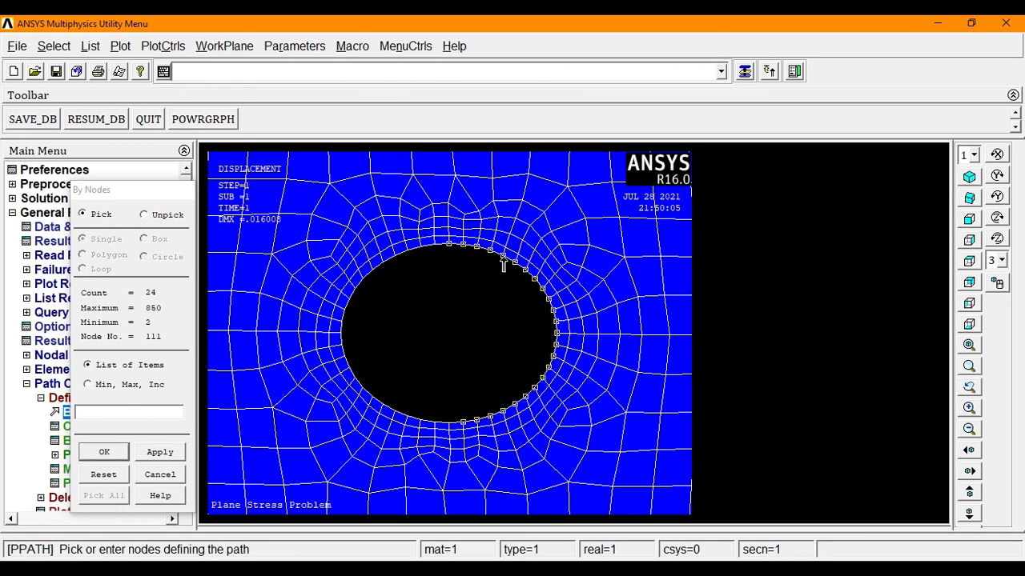
{"action": "left_click", "coordinate": [101, 452]}
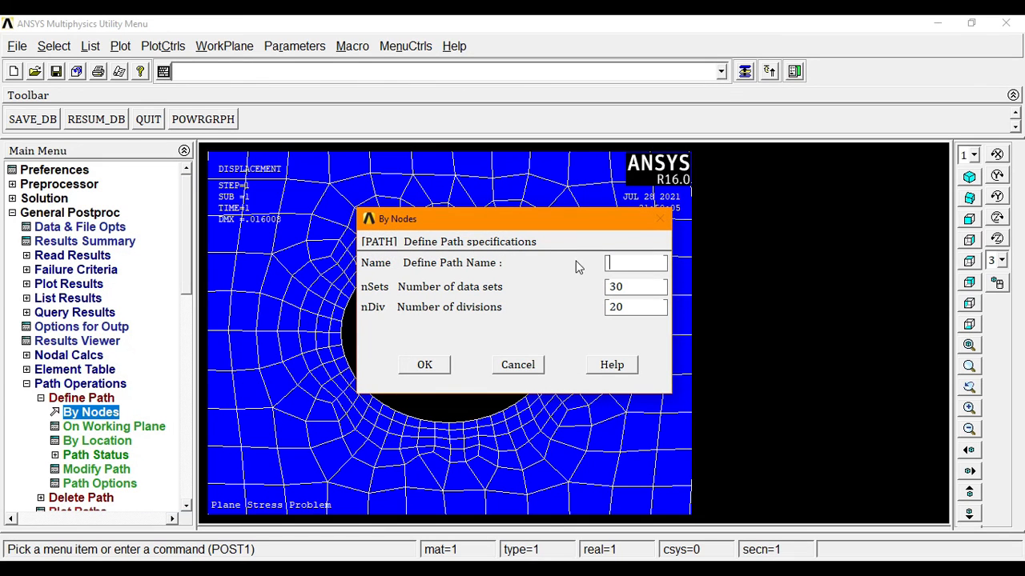
Name the path AB with 30 data sets and 20 divisions, and dismiss the path status listing.
{"action": "type", "text": "AB"}
{"action": "left_click", "coordinate": [443, 365]}
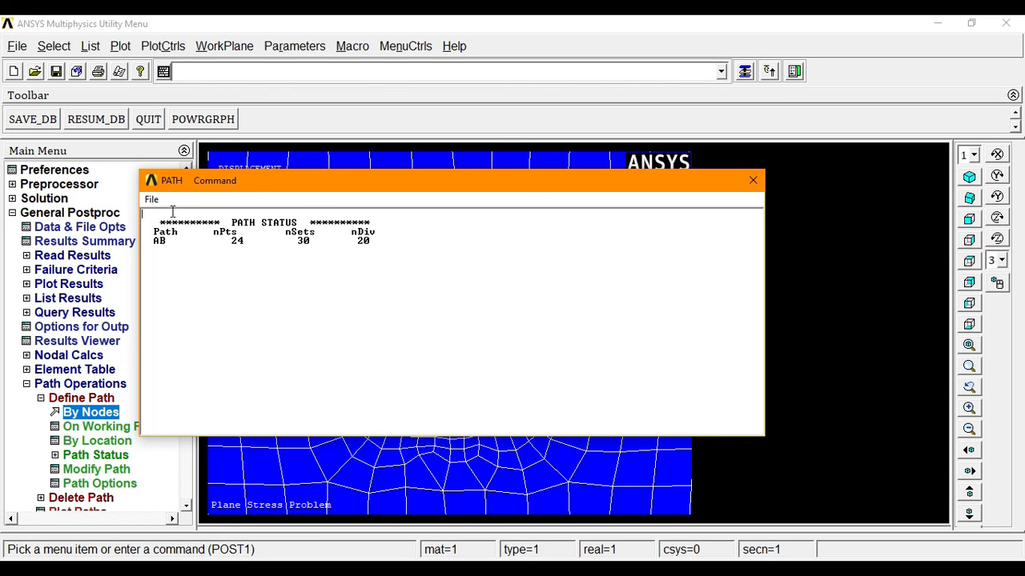
{"action": "left_click", "coordinate": [151, 200]}
{"action": "left_click", "coordinate": [189, 267]}
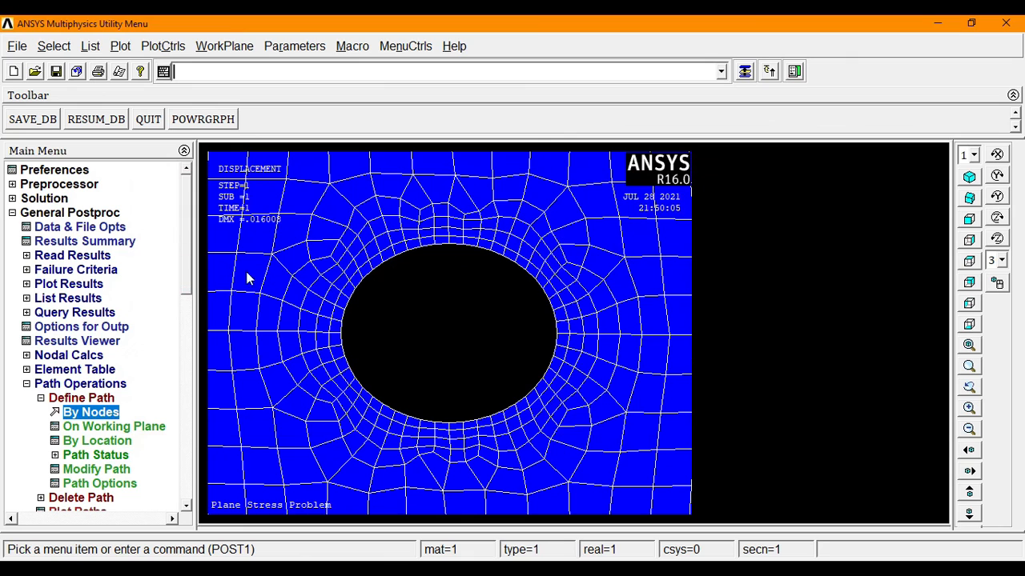
Map the von Mises stress (SEQV) onto path AB with results averaged across elements.
{"action": "left_click", "coordinate": [969, 429]}
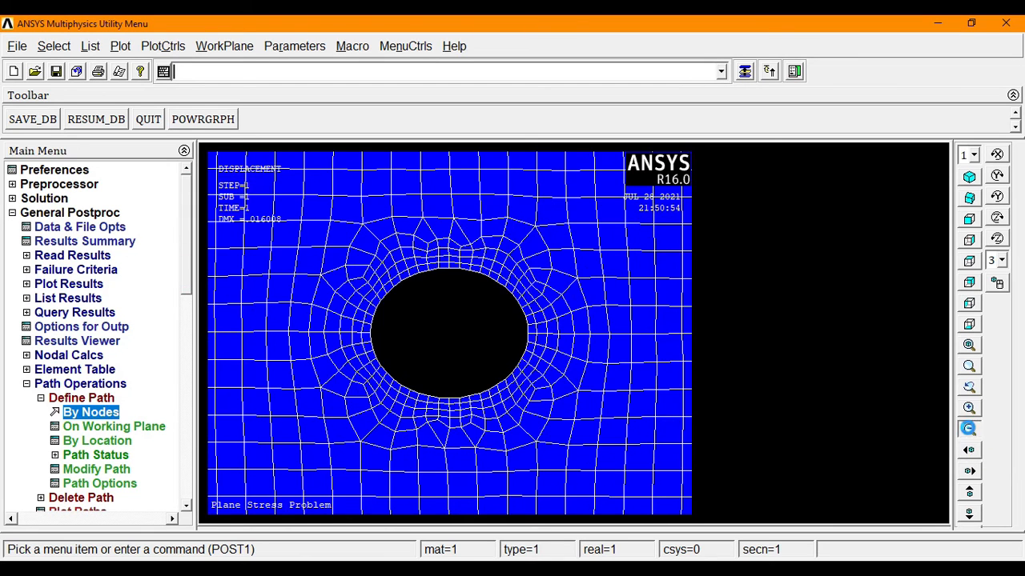
{"action": "left_click", "coordinate": [968, 429]}
{"action": "left_click", "coordinate": [968, 429]}
{"action": "left_click", "coordinate": [968, 429]}
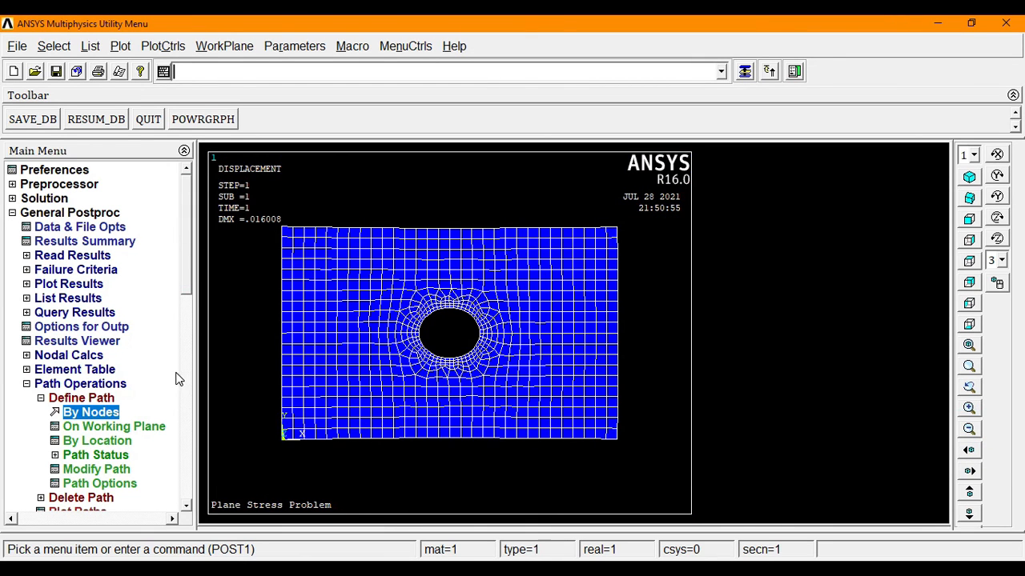
{"action": "left_click", "coordinate": [83, 399]}
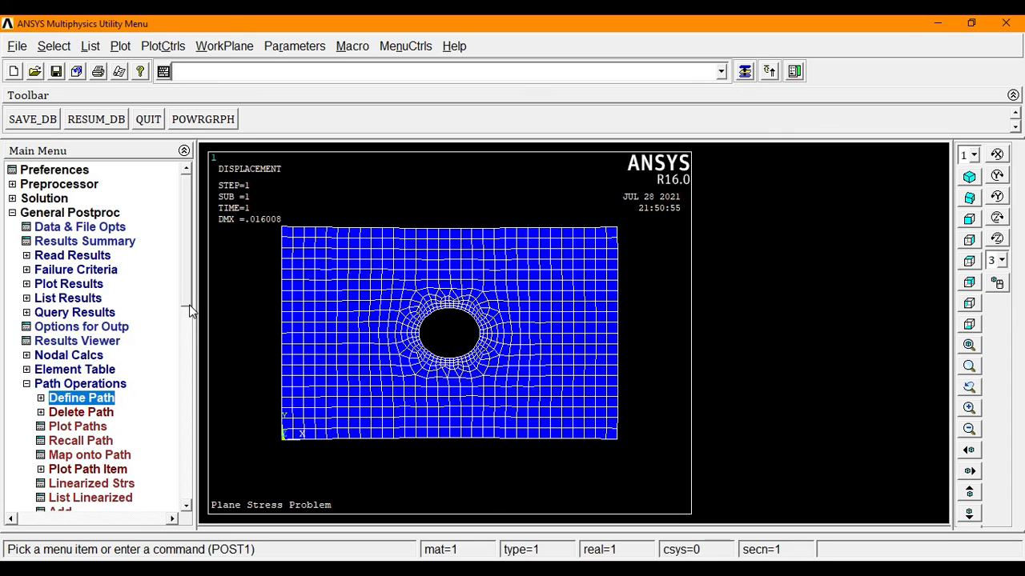
{"action": "left_click_drag", "start_coordinate": [190, 307], "coordinate": [192, 340]}
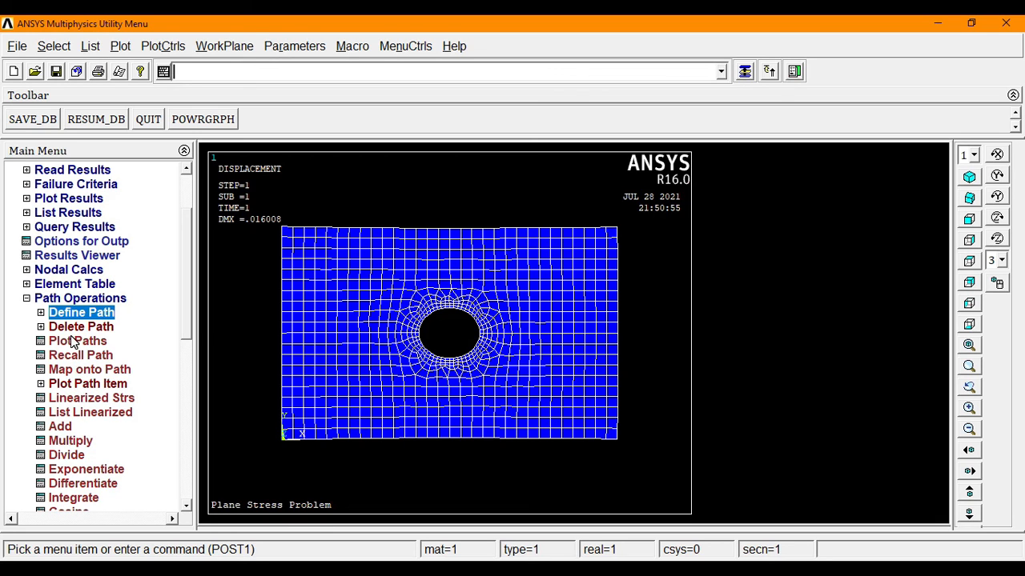
{"action": "left_click", "coordinate": [86, 371]}
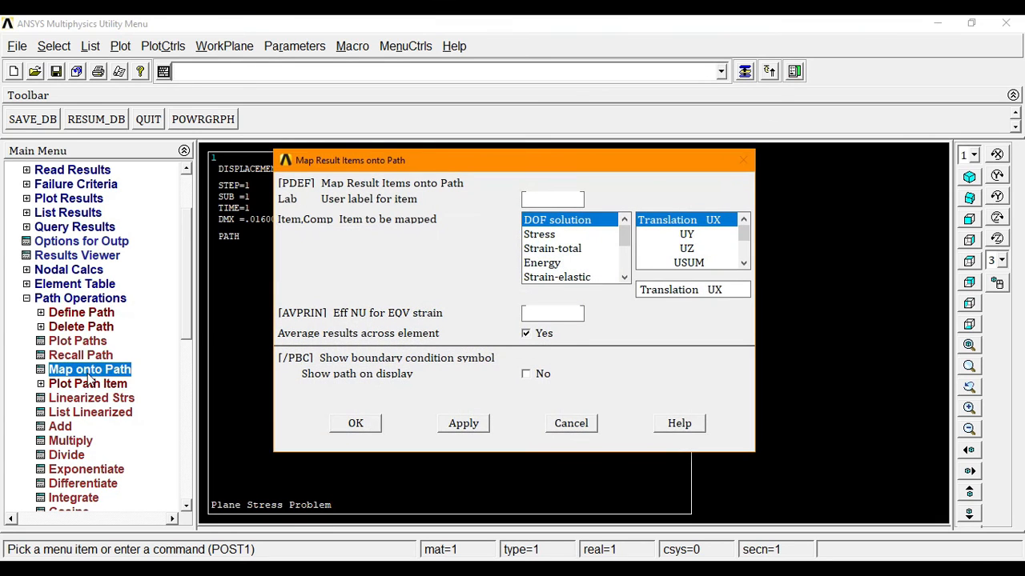
{"action": "left_click", "coordinate": [551, 236]}
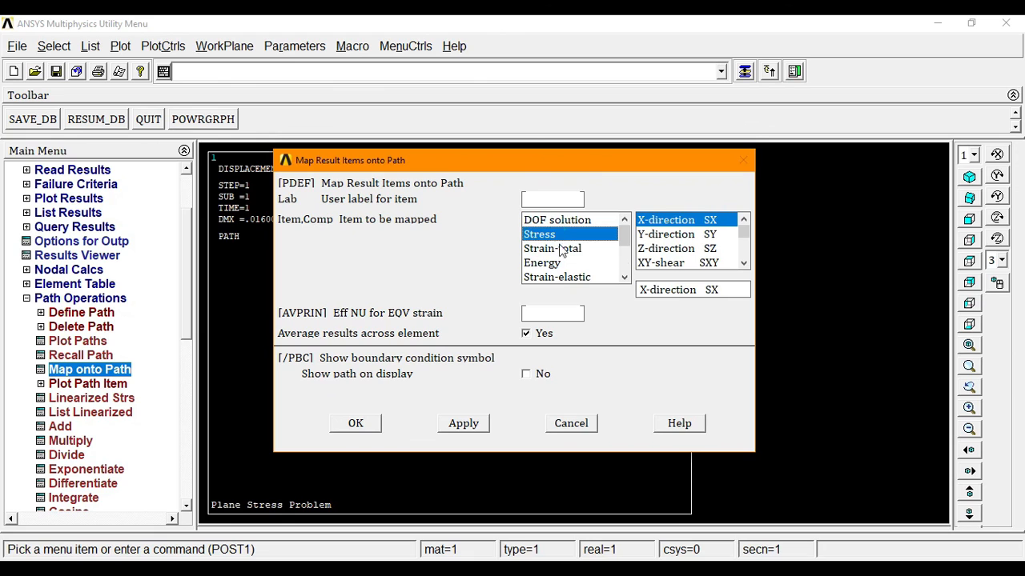
{"action": "left_click_drag", "start_coordinate": [743, 233], "coordinate": [744, 265]}
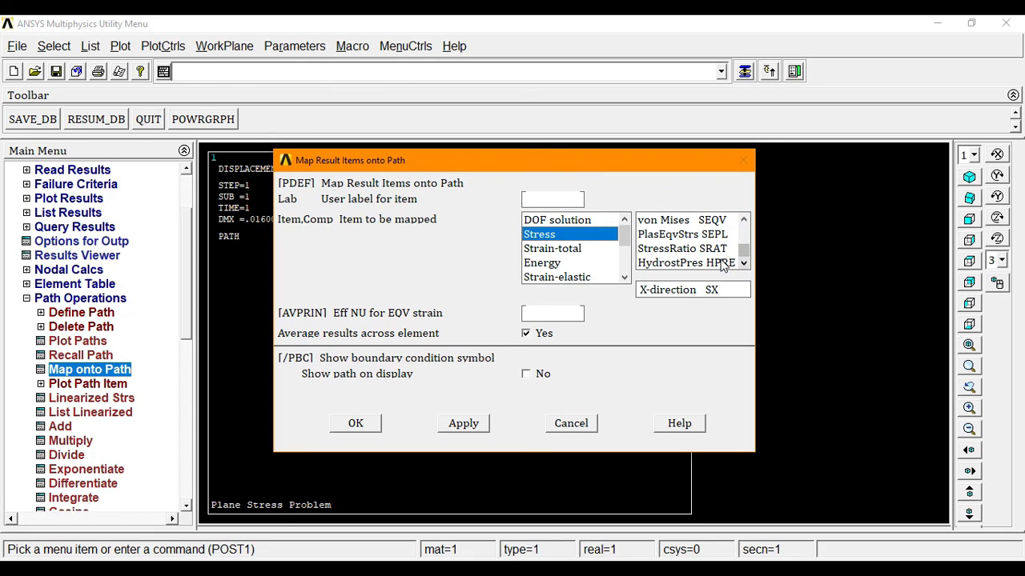
{"action": "left_click", "coordinate": [681, 221]}
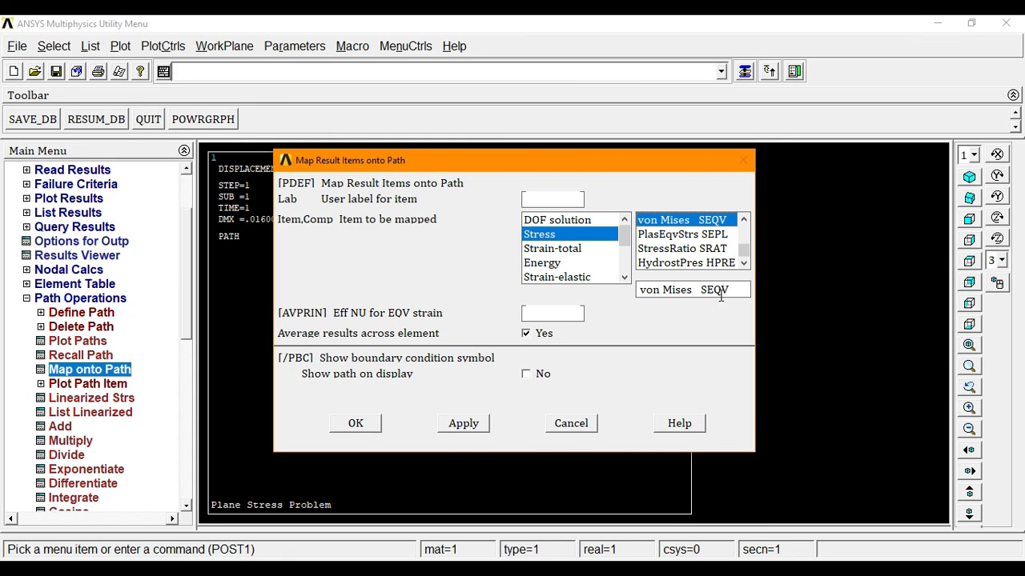
{"action": "left_click", "coordinate": [358, 424]}
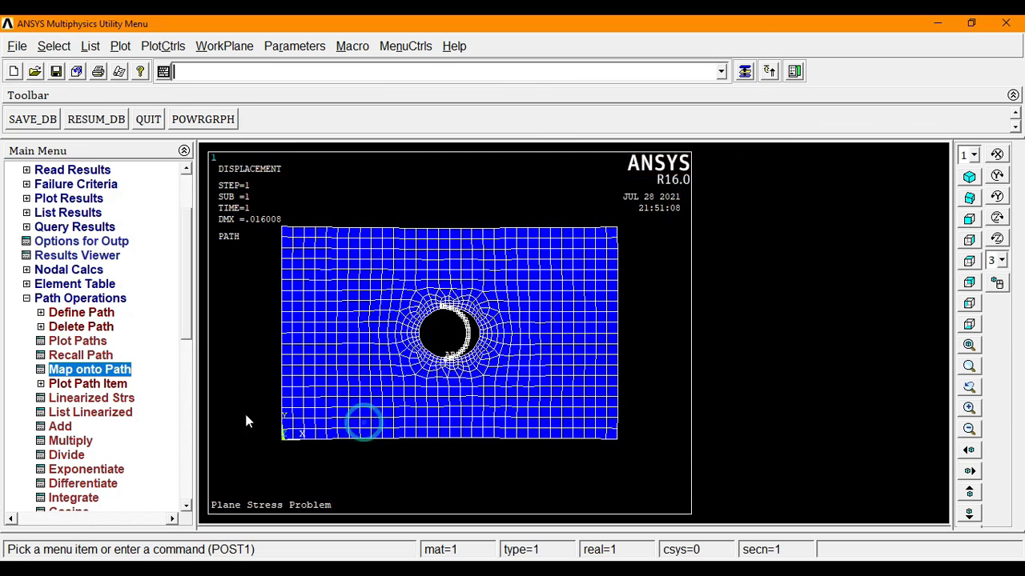
Plot the mapped von Mises stress item SEQV along the path on a graph.
{"action": "left_click", "coordinate": [102, 386]}
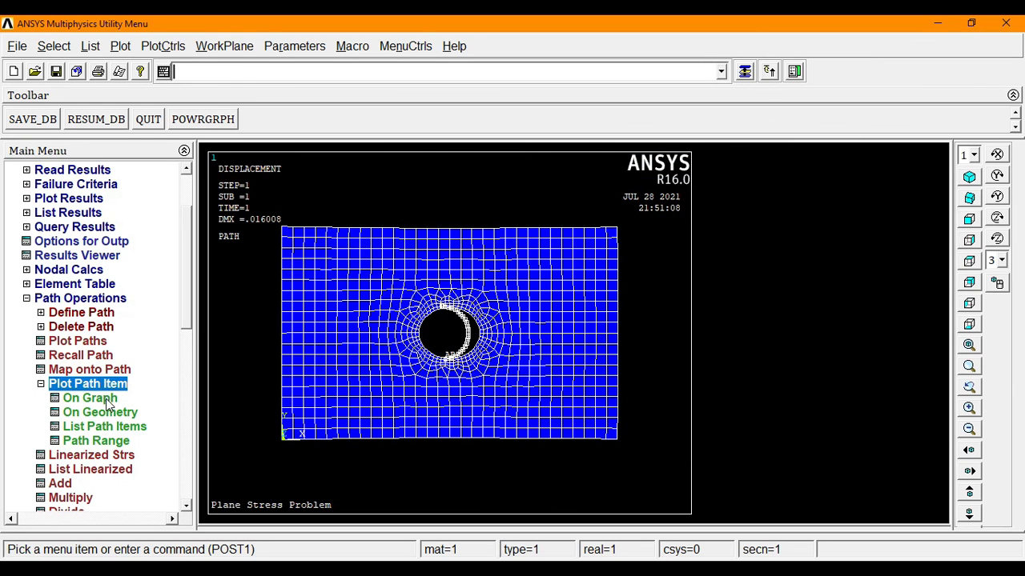
{"action": "left_click", "coordinate": [106, 400]}
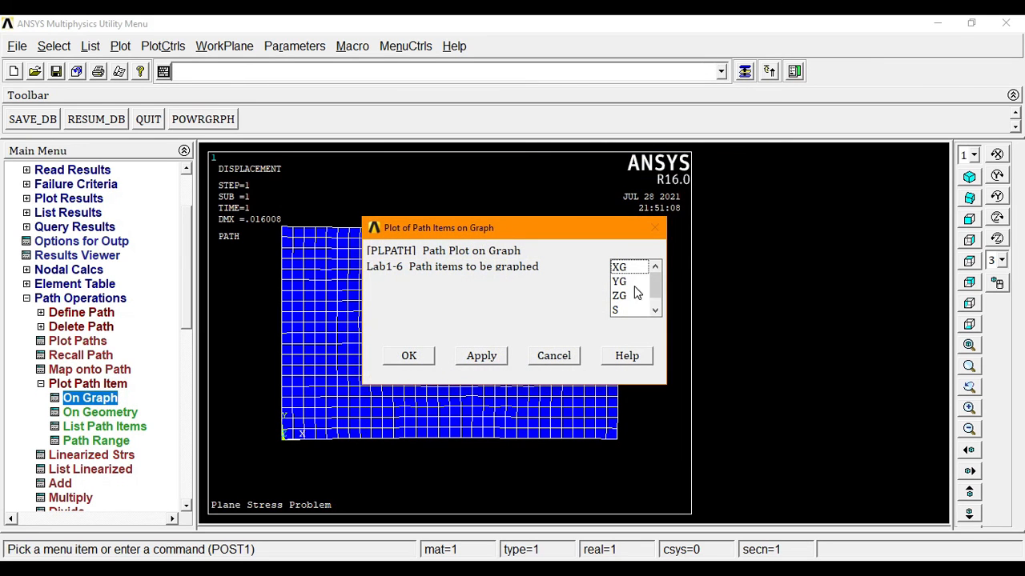
{"action": "scroll", "coordinate": [658, 290], "scroll_direction": "down", "scroll_amount": 1}
{"action": "left_click", "coordinate": [626, 310]}
{"action": "left_click", "coordinate": [408, 355]}
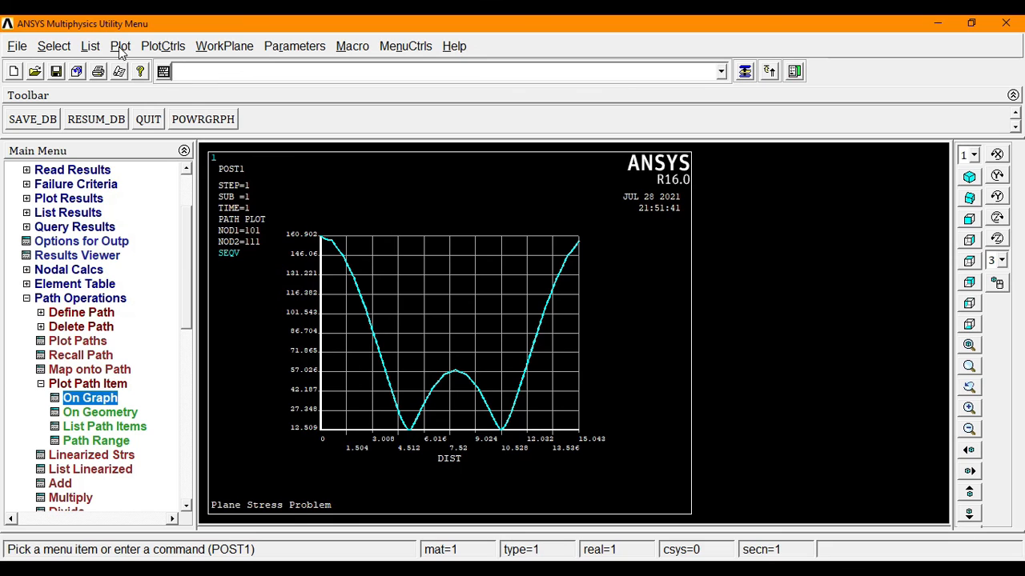
Print a hard copy of the path graph with Microsoft Print to PDF, saving it as Stress distribution in AB in Ansys Exercises.
{"action": "left_click", "coordinate": [162, 47]}
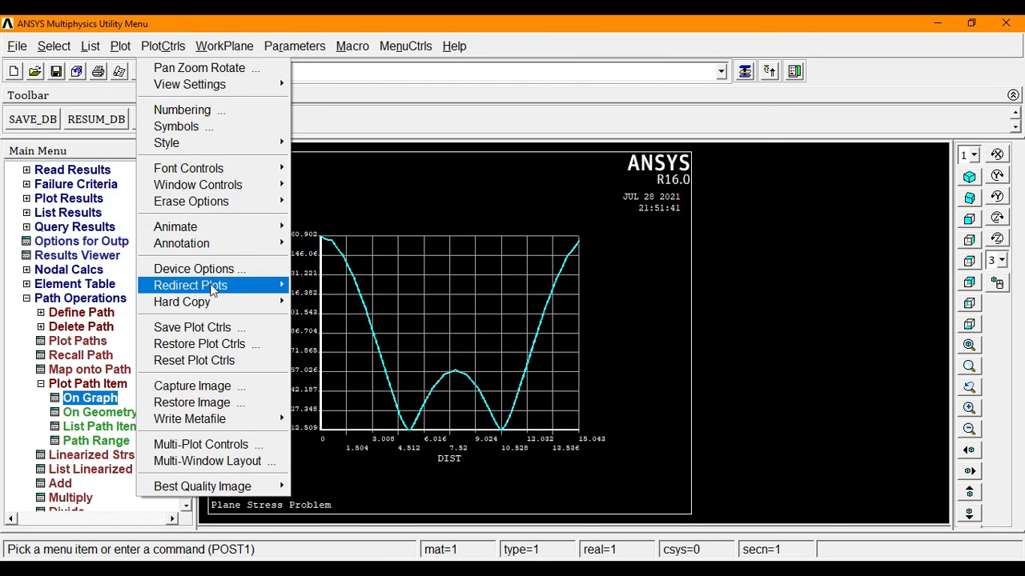
{"action": "mouse_move", "coordinate": [216, 304]}
{"action": "left_click", "coordinate": [328, 302]}
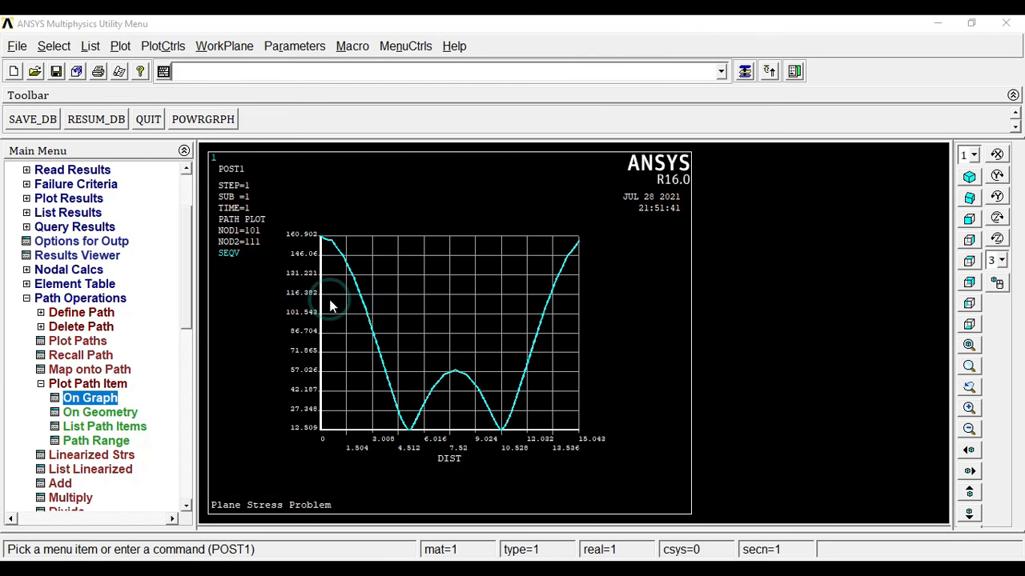
{"action": "left_click_drag", "start_coordinate": [358, 277], "coordinate": [245, 291]}
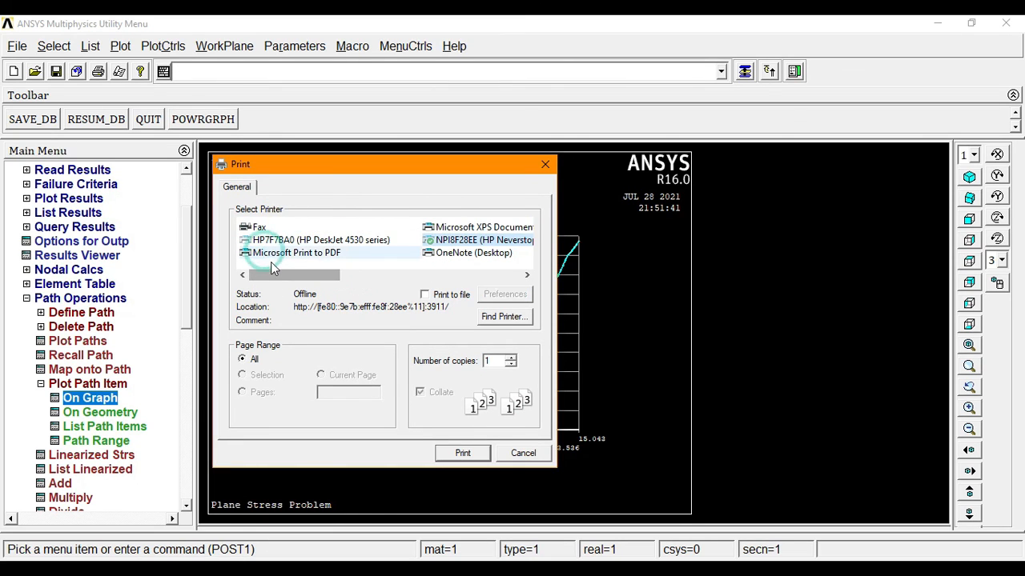
{"action": "left_click", "coordinate": [269, 255]}
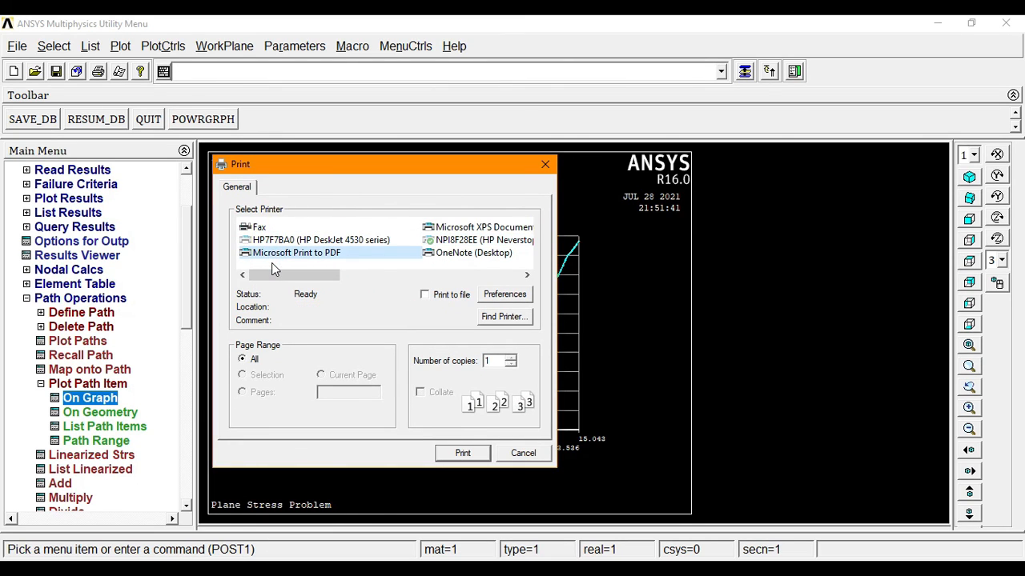
{"action": "left_click", "coordinate": [449, 454]}
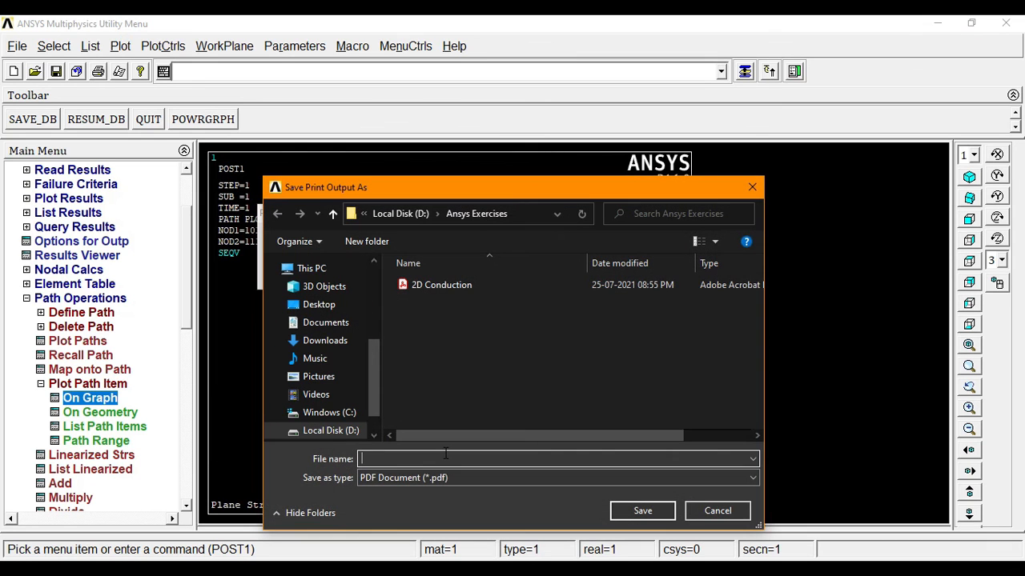
{"action": "key", "text": "Escape"}
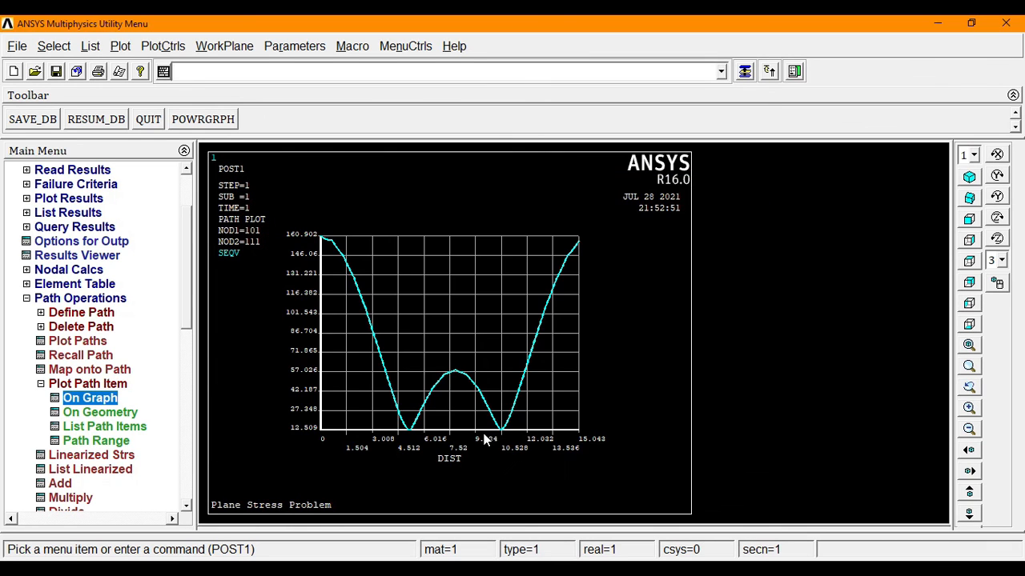
Plot the nodal solution contour of von Mises stress on the plate, showing the deformed shape only.
{"action": "left_click", "coordinate": [70, 382]}
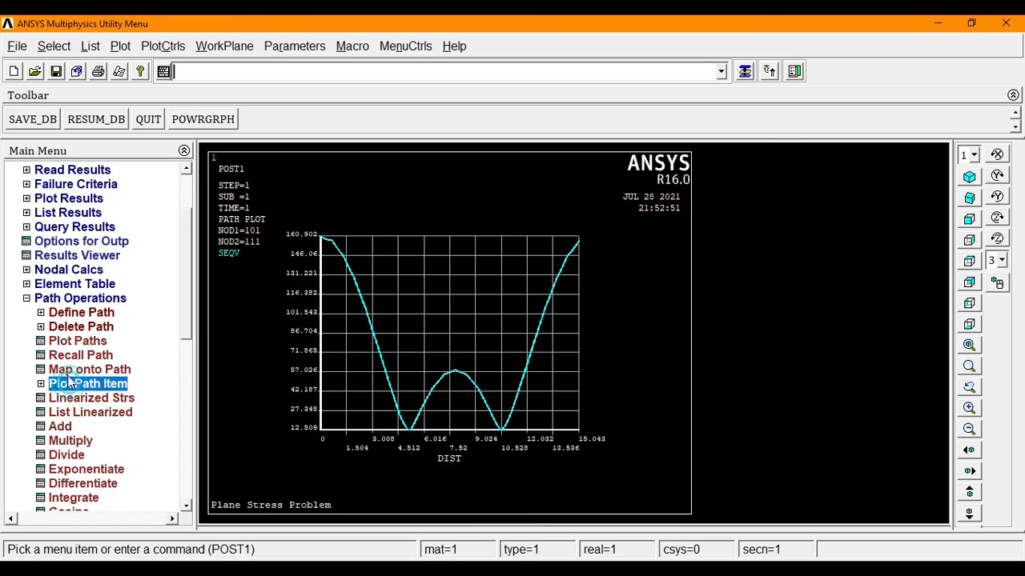
{"action": "double_click", "coordinate": [58, 301]}
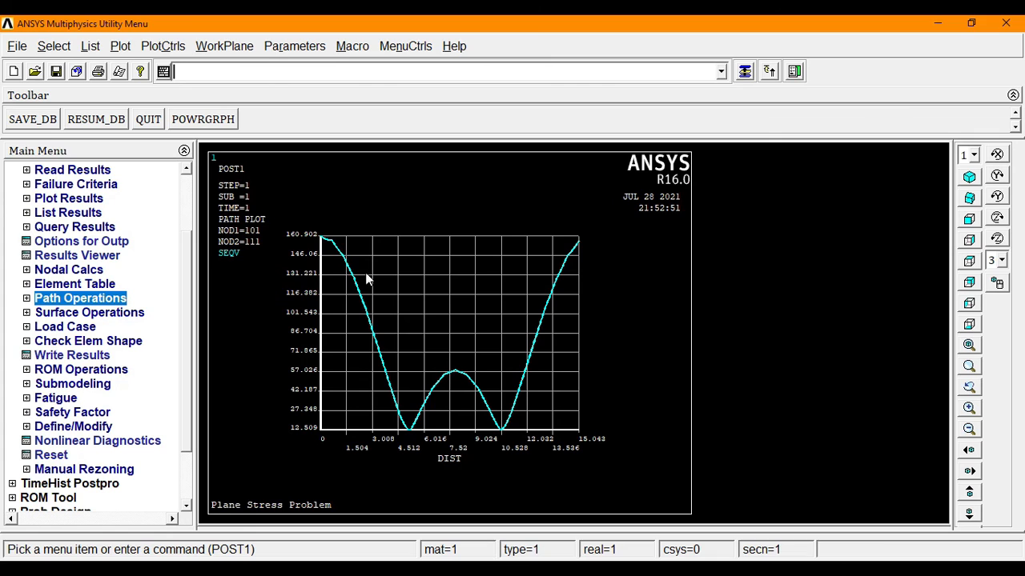
{"action": "double_click", "coordinate": [84, 272]}
{"action": "double_click", "coordinate": [84, 272]}
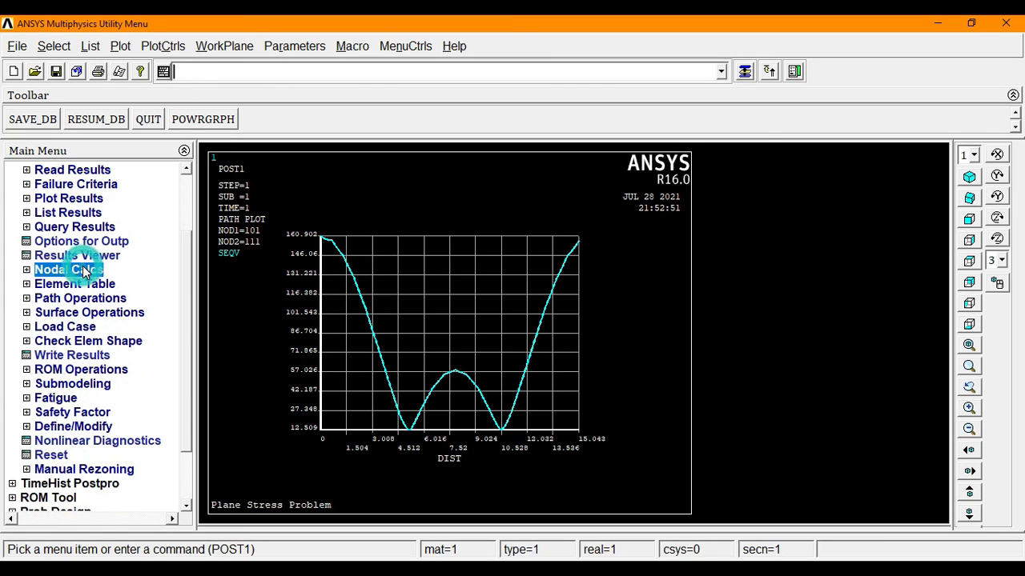
{"action": "left_click_drag", "start_coordinate": [188, 256], "coordinate": [182, 212]}
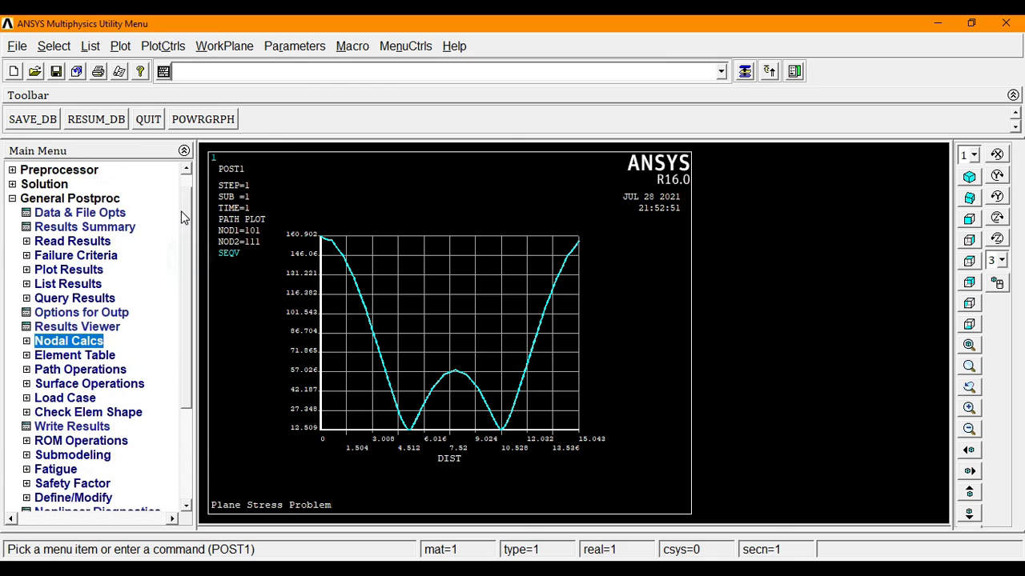
{"action": "double_click", "coordinate": [69, 272]}
{"action": "double_click", "coordinate": [80, 299]}
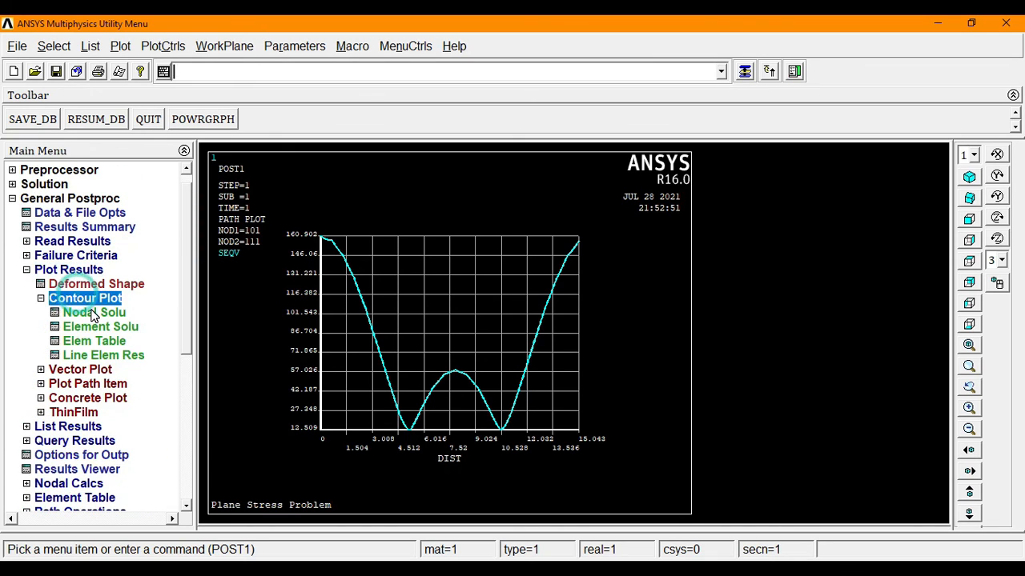
{"action": "left_click", "coordinate": [93, 314]}
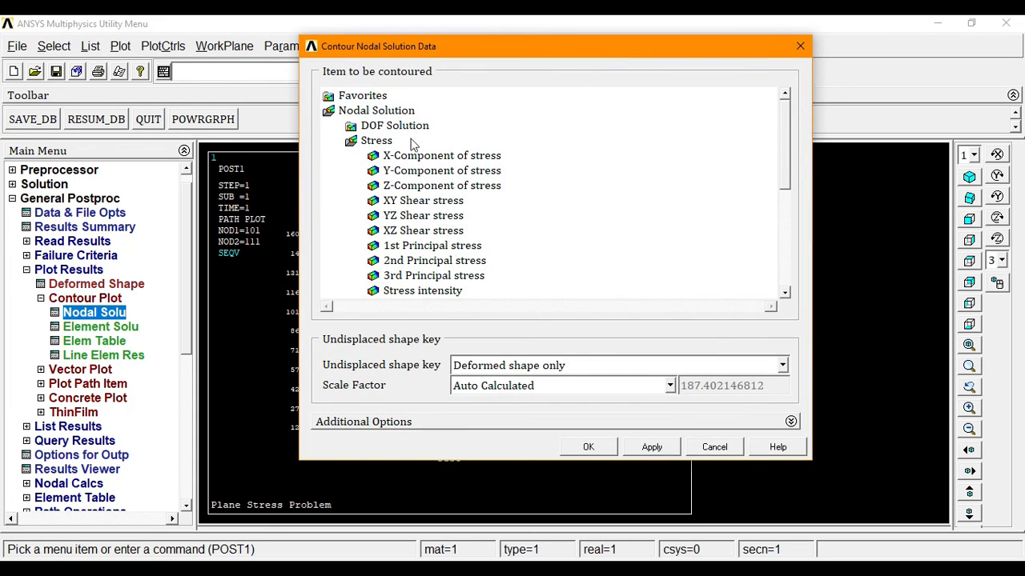
{"action": "left_click_drag", "start_coordinate": [784, 187], "coordinate": [788, 221]}
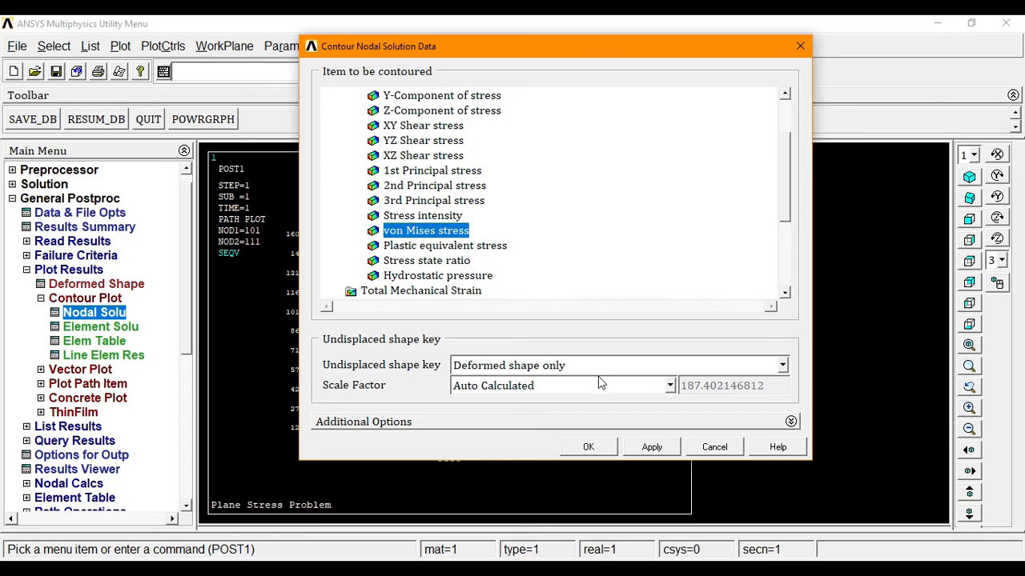
{"action": "left_click", "coordinate": [592, 447]}
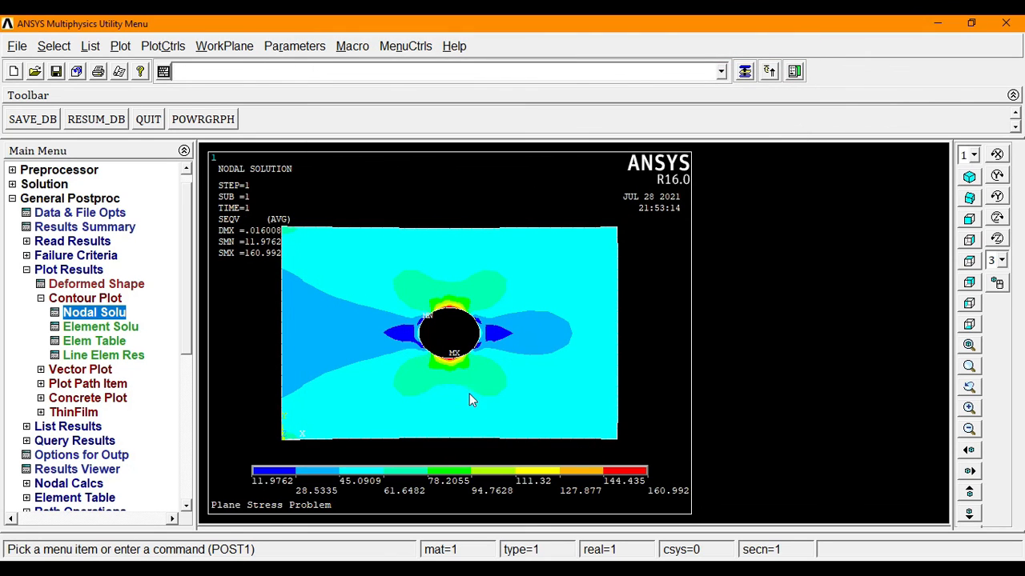
Print a hard copy of the von Mises contour plot with Microsoft Print to PDF, saving it as Stress distribution in plate.
{"action": "left_click", "coordinate": [164, 46]}
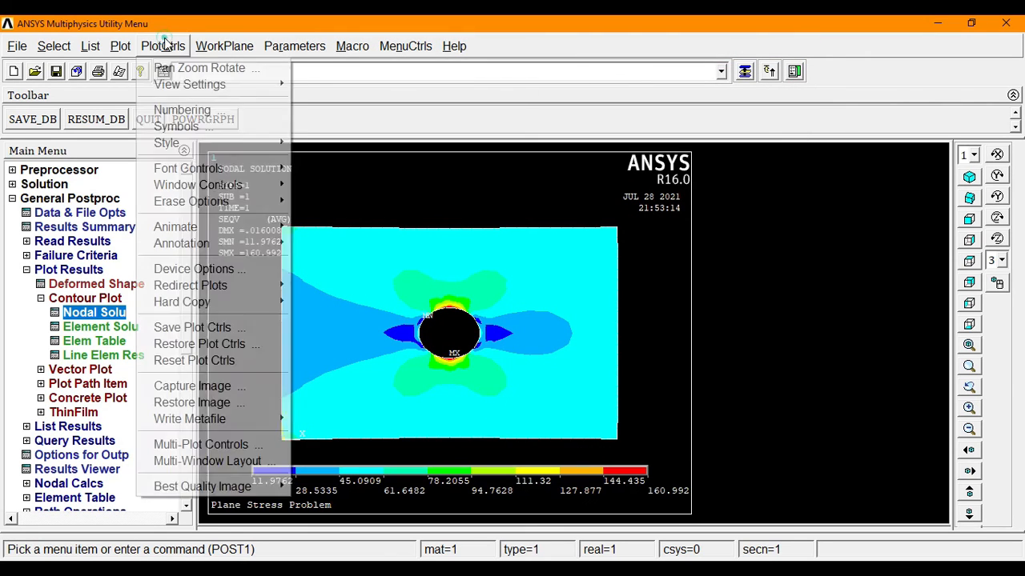
{"action": "mouse_move", "coordinate": [229, 300]}
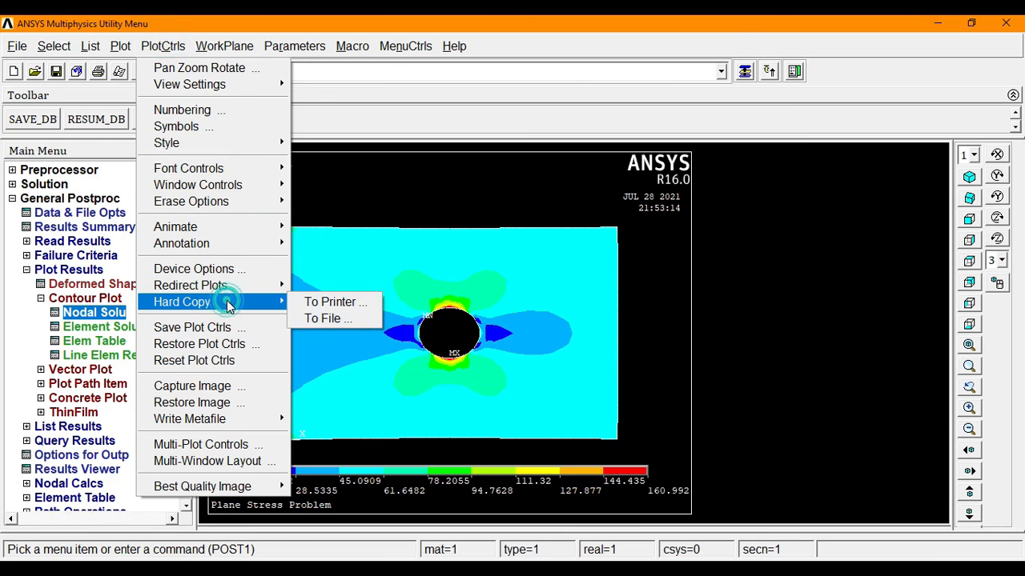
{"action": "left_click", "coordinate": [314, 304]}
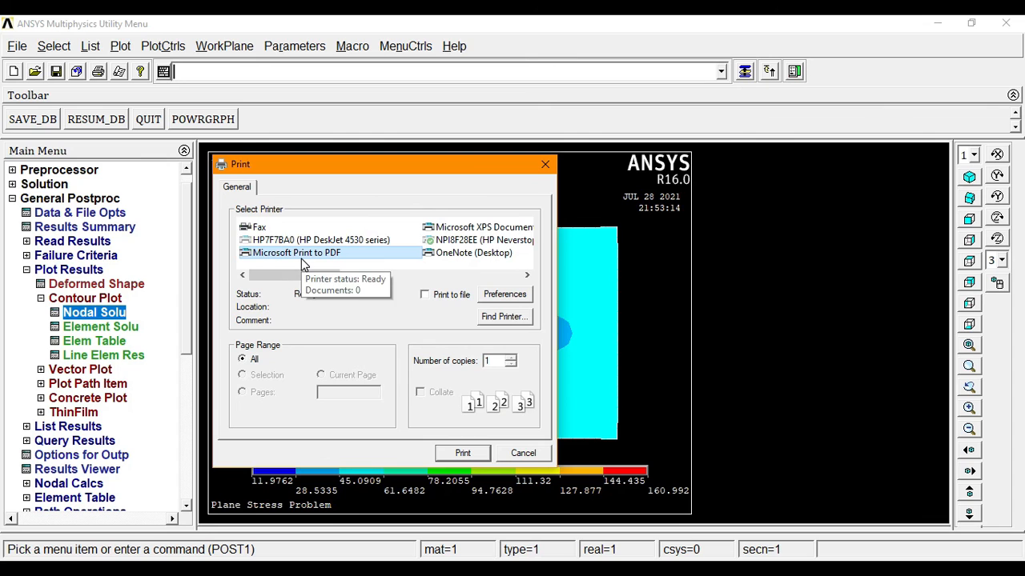
{"action": "left_click", "coordinate": [460, 452]}
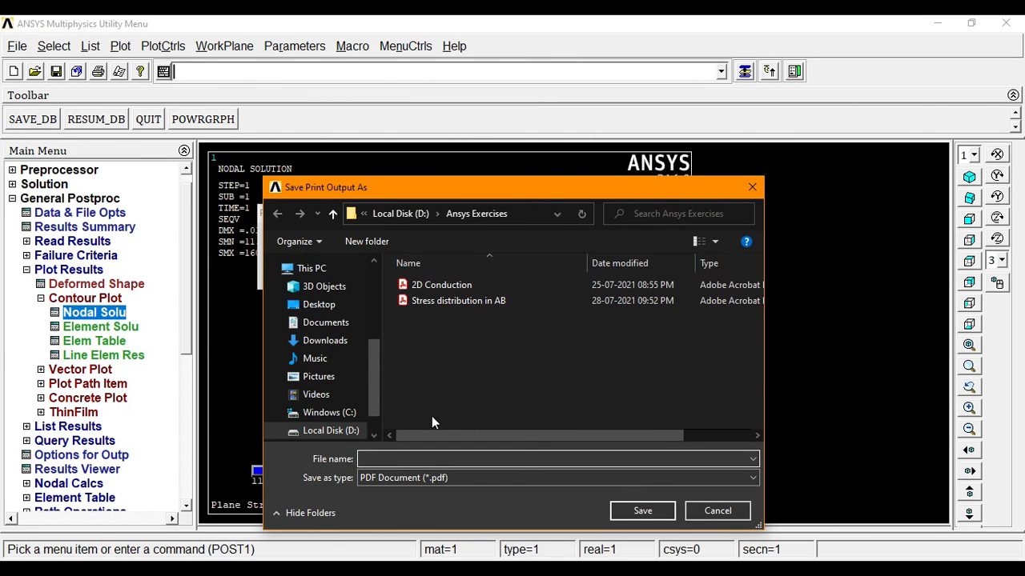
{"action": "type", "text": "Stress"}
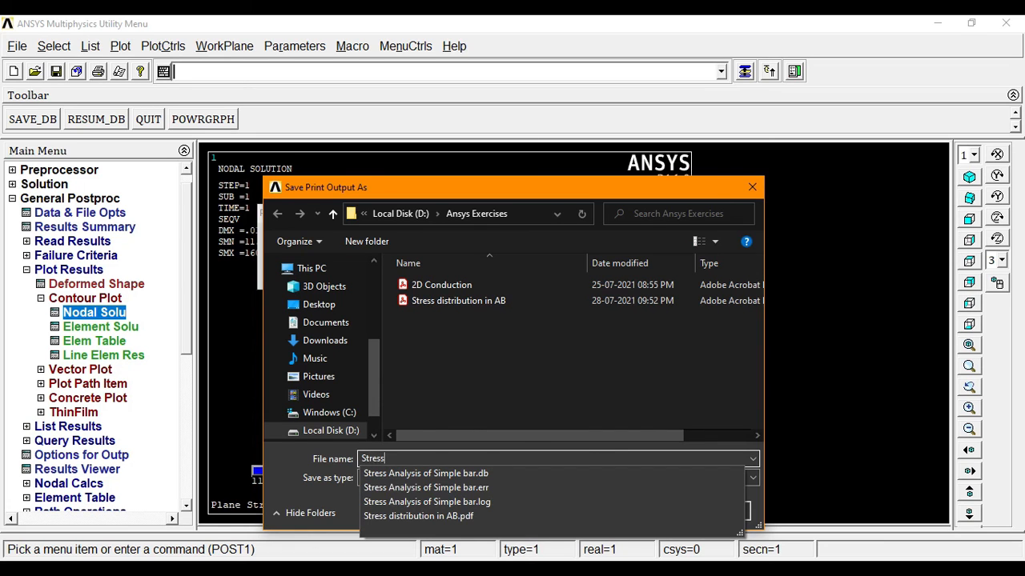
{"action": "type", "text": " distribution in plate"}
{"action": "left_click", "coordinate": [632, 512]}
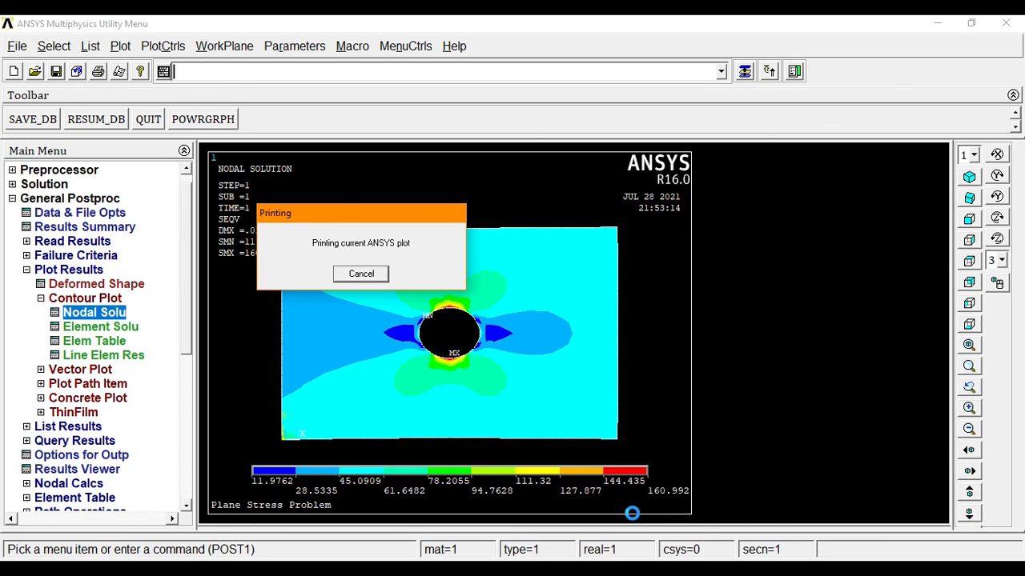
Collapse the postprocessing branches and finish the general postprocessor.
{"action": "left_click", "coordinate": [80, 298]}
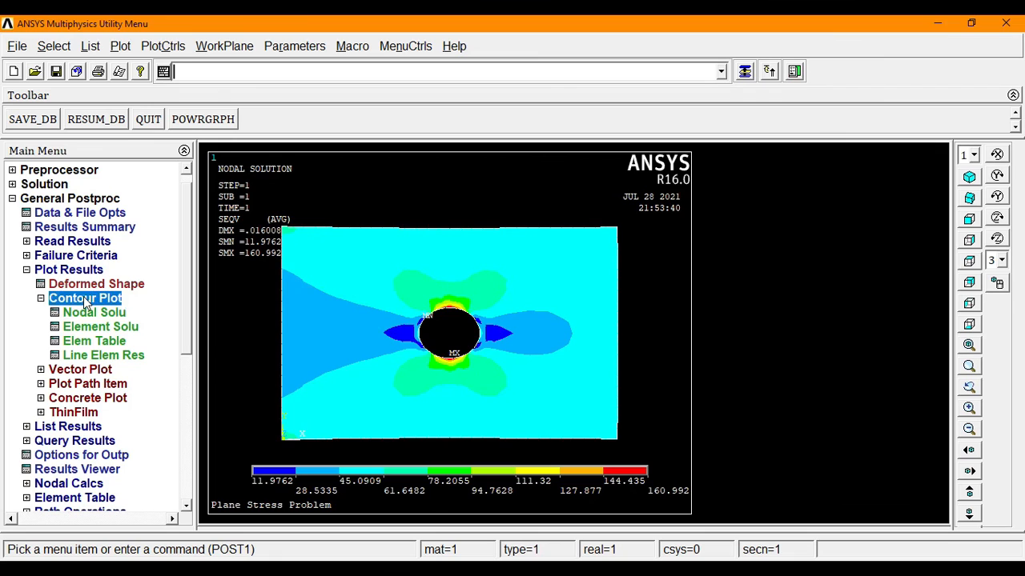
{"action": "left_click", "coordinate": [69, 272]}
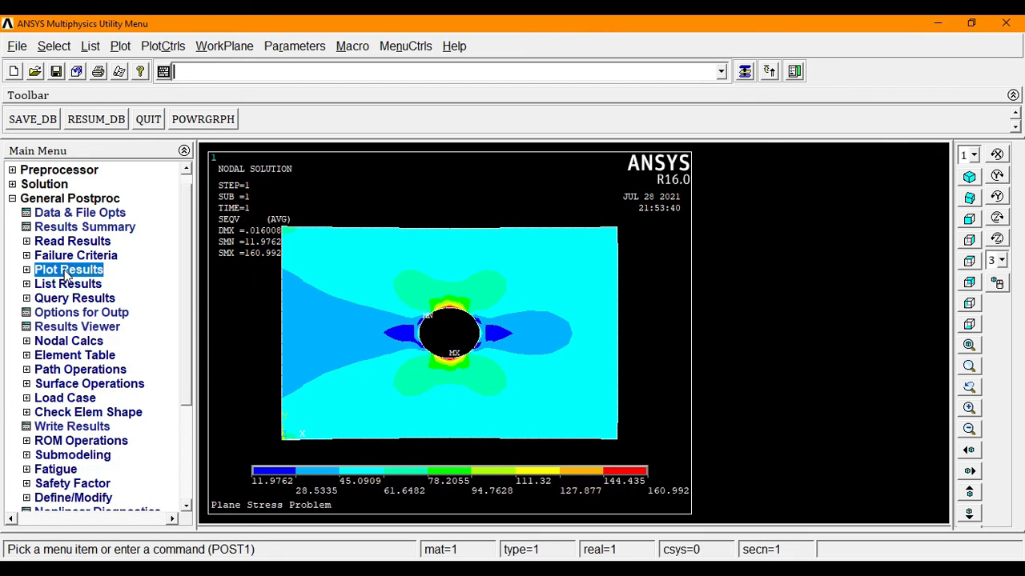
{"action": "left_click", "coordinate": [37, 201]}
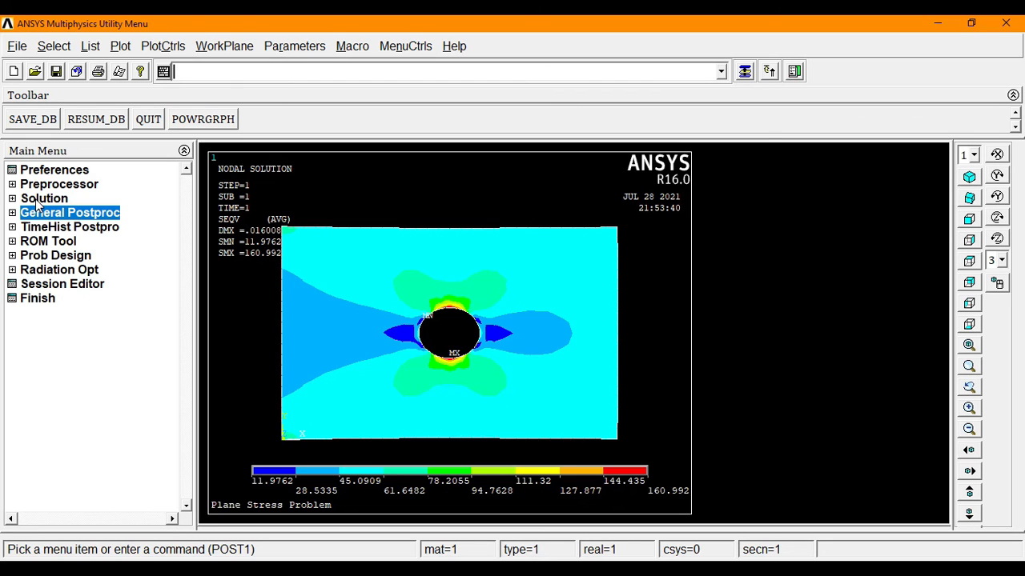
{"action": "left_click", "coordinate": [40, 300]}
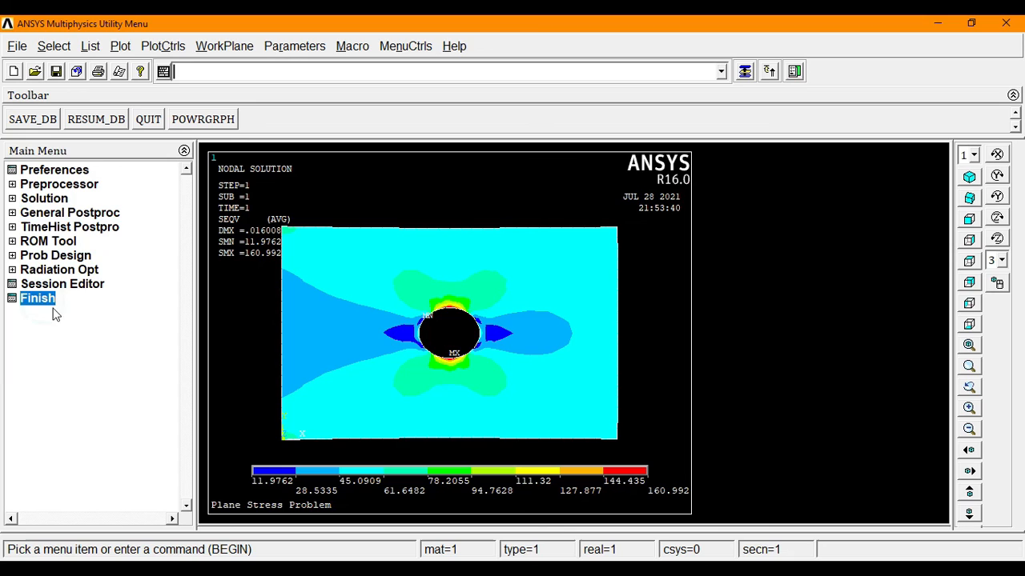
Save the analysis database and exit ANSYS.
{"action": "left_click", "coordinate": [22, 128]}
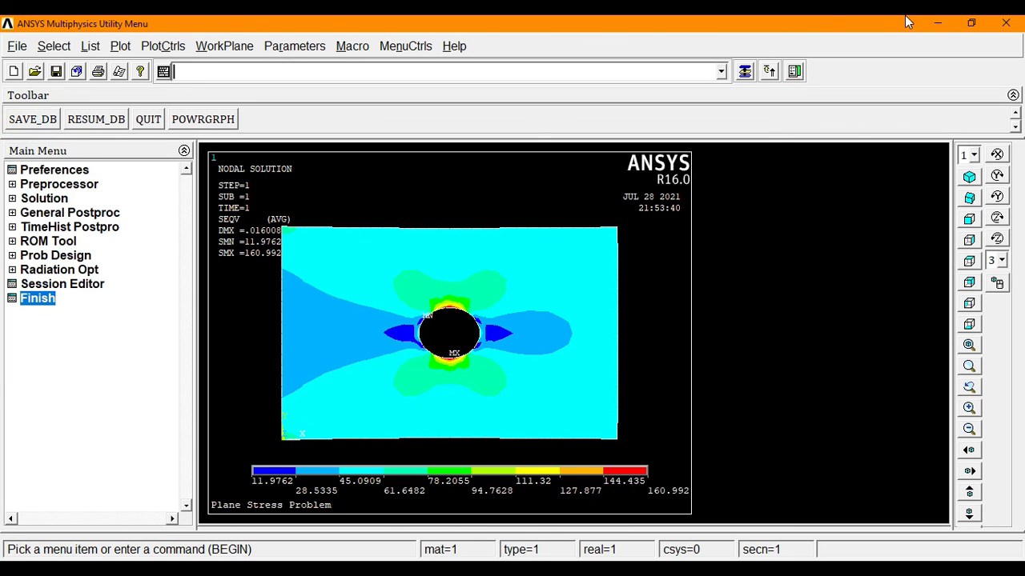
{"action": "left_click", "coordinate": [1005, 23]}
{"action": "left_click", "coordinate": [616, 318]}
{"action": "left_click", "coordinate": [413, 362]}
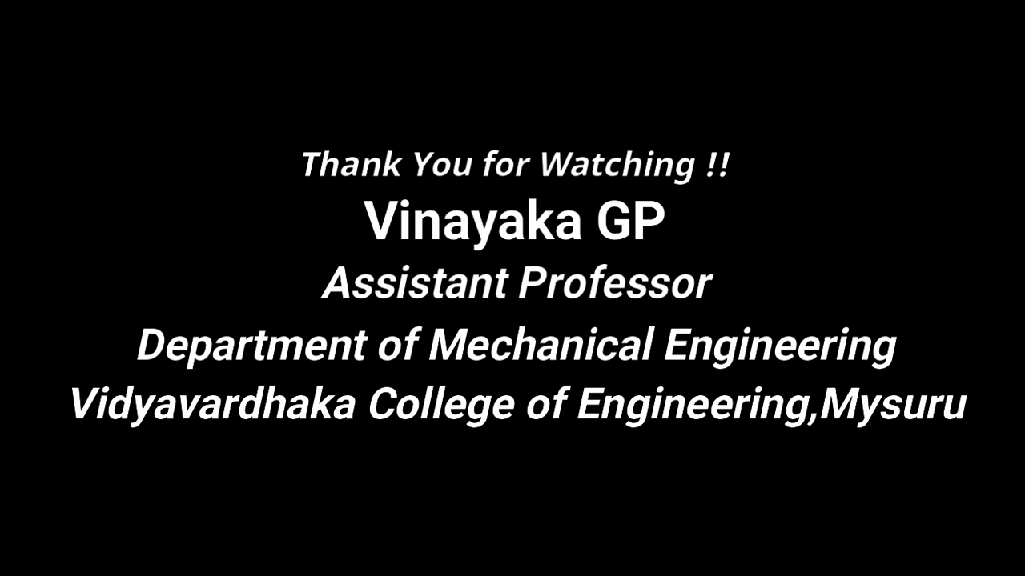